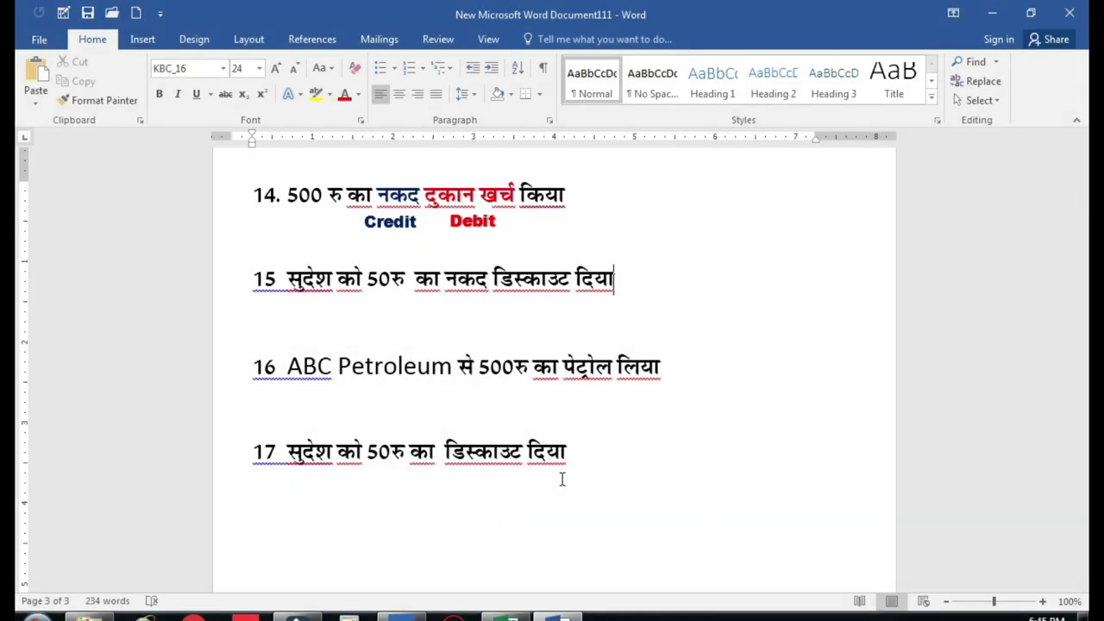
# Bring the Excel ledger forward and scroll through the transaction list
pyautogui.click(509, 616)
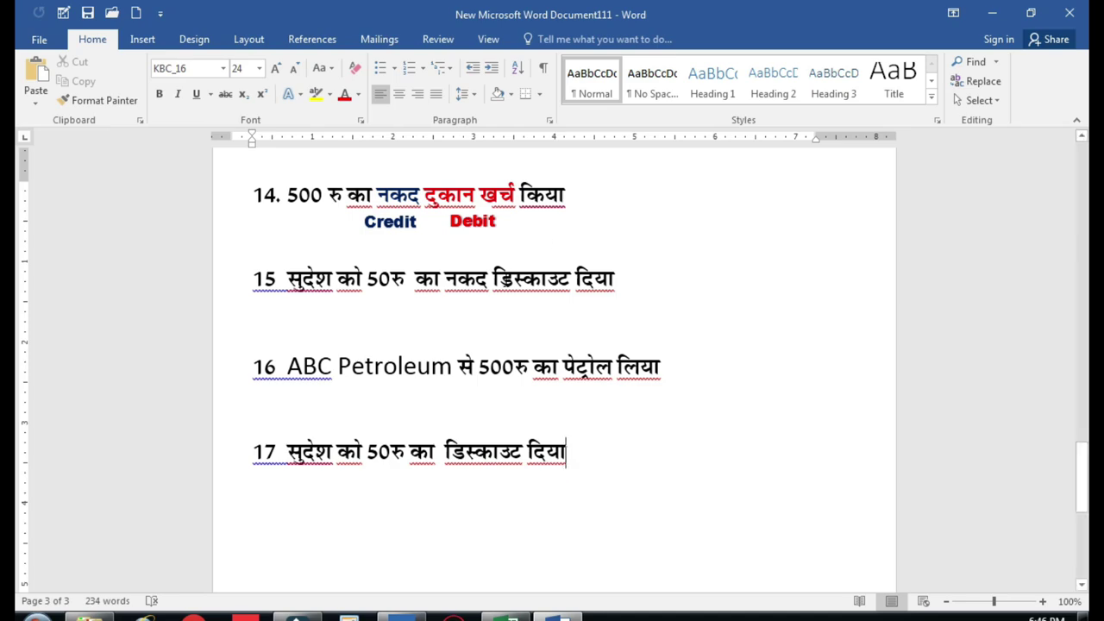
pyautogui.scroll(10, 506, 279)
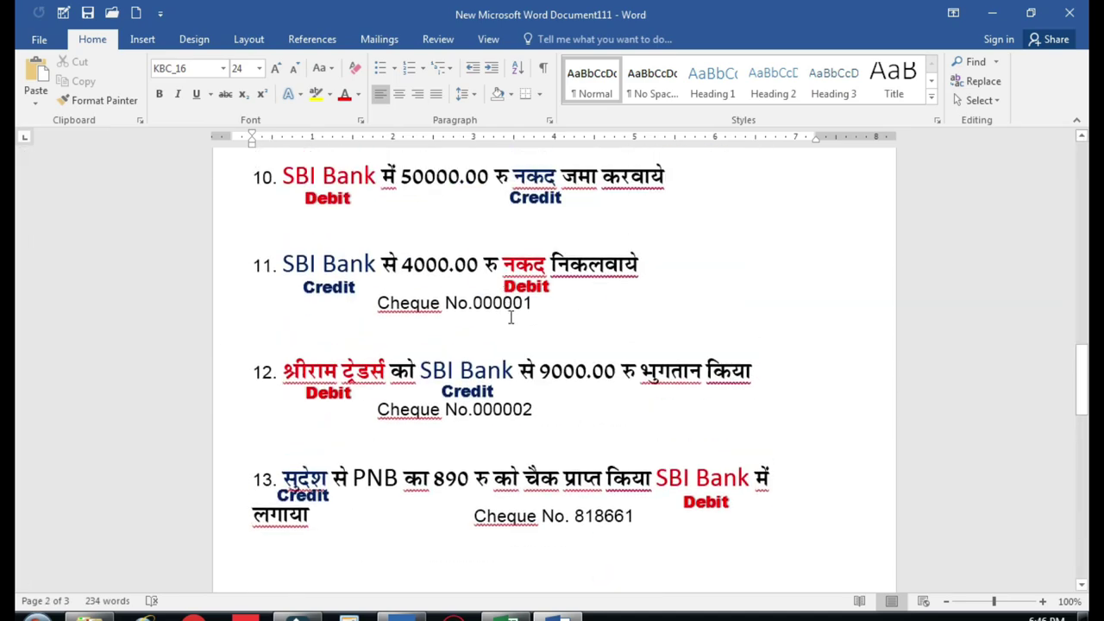
pyautogui.scroll(-5, 506, 392)
pyautogui.scroll(-4, 506, 400)
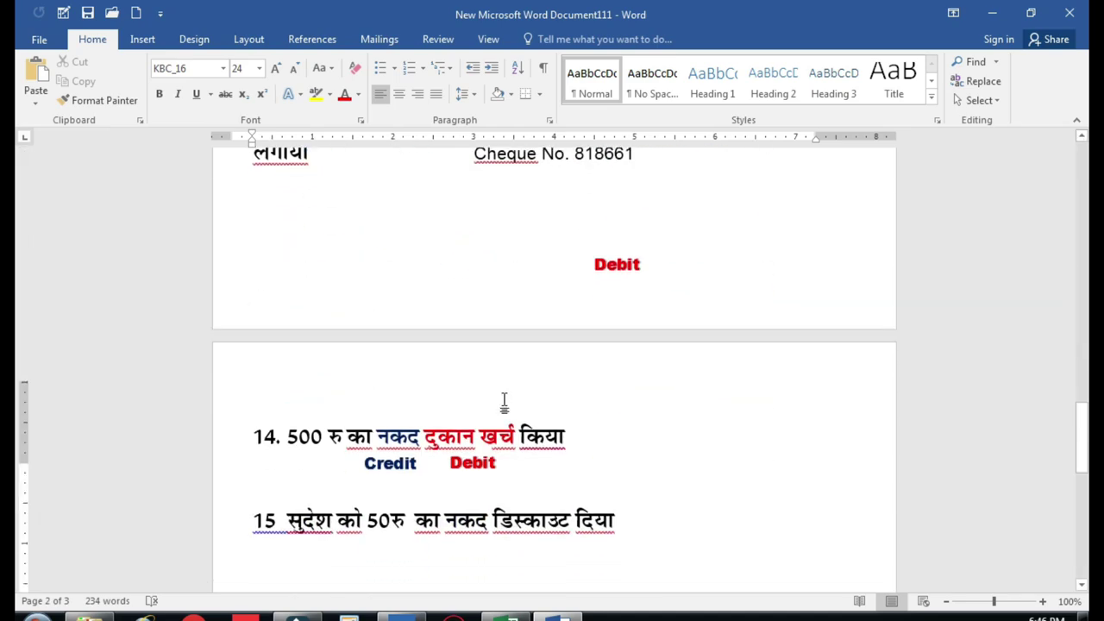
pyautogui.scroll(5, 506, 401)
pyautogui.scroll(5, 506, 400)
pyautogui.scroll(5, 506, 402)
pyautogui.scroll(5, 506, 398)
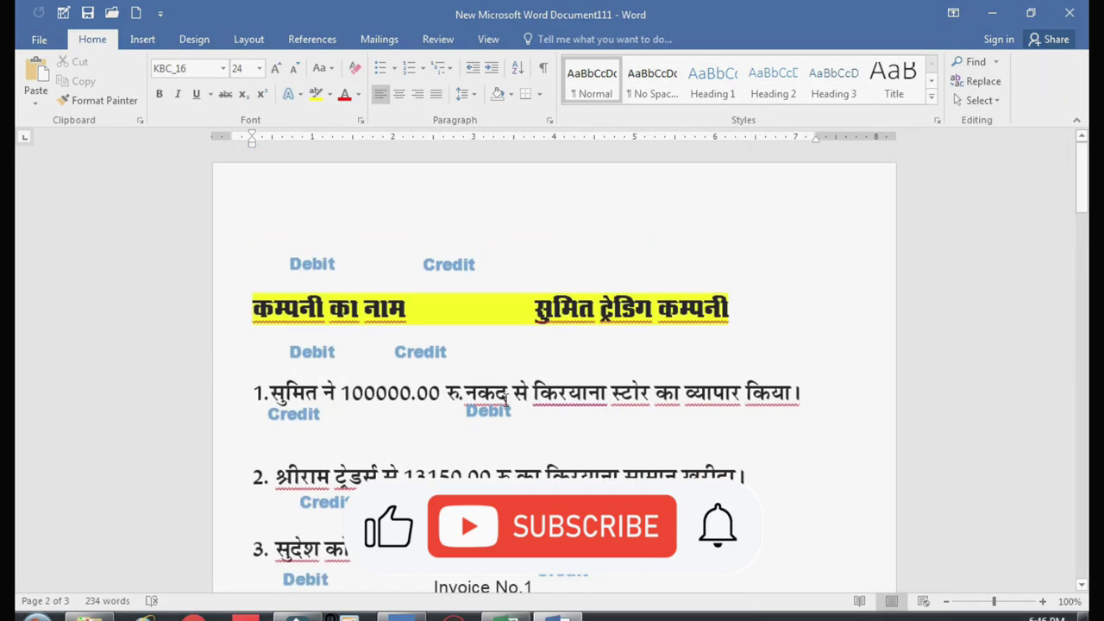
pyautogui.scroll(-3, 469, 410)
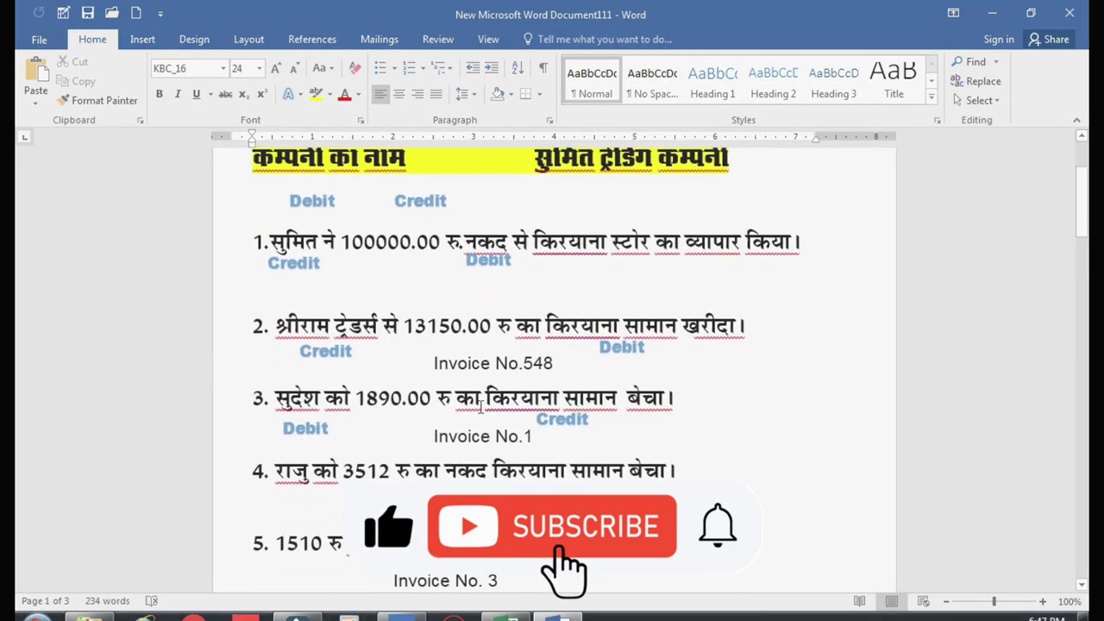
pyautogui.scroll(-4, 522, 369)
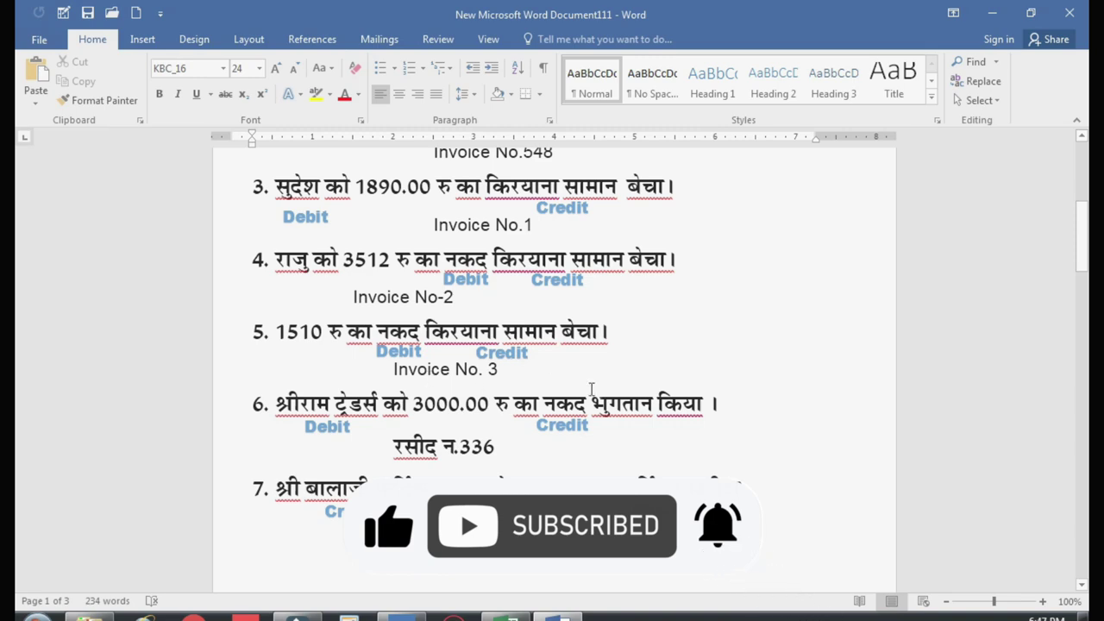
pyautogui.scroll(-5, 591, 390)
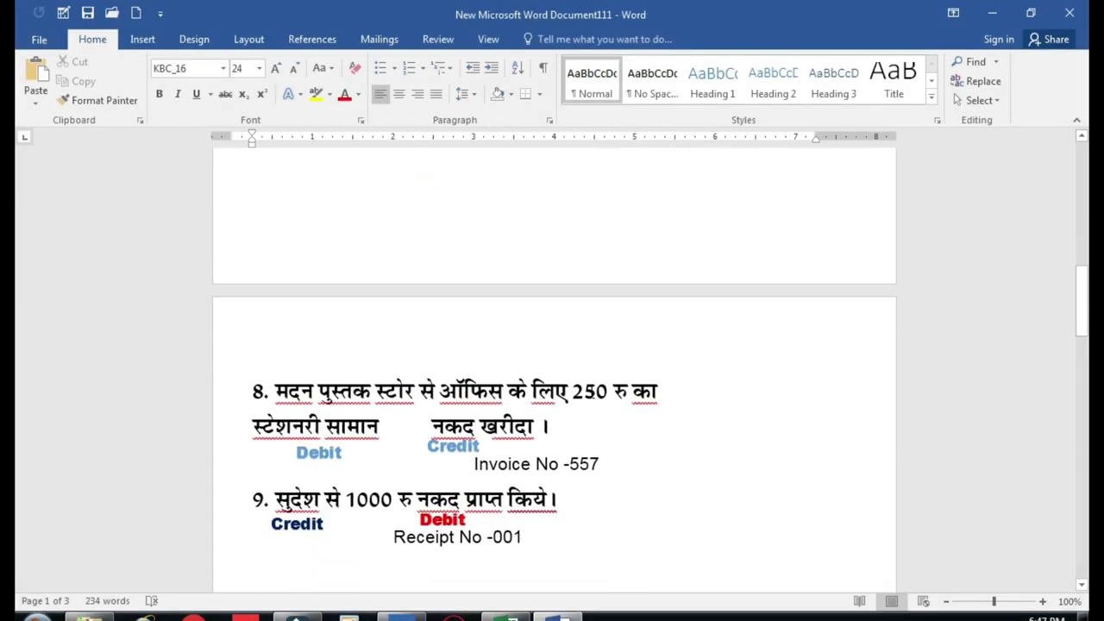
pyautogui.scroll(-1, 592, 389)
pyautogui.scroll(-3, 591, 390)
pyautogui.scroll(-3, 592, 390)
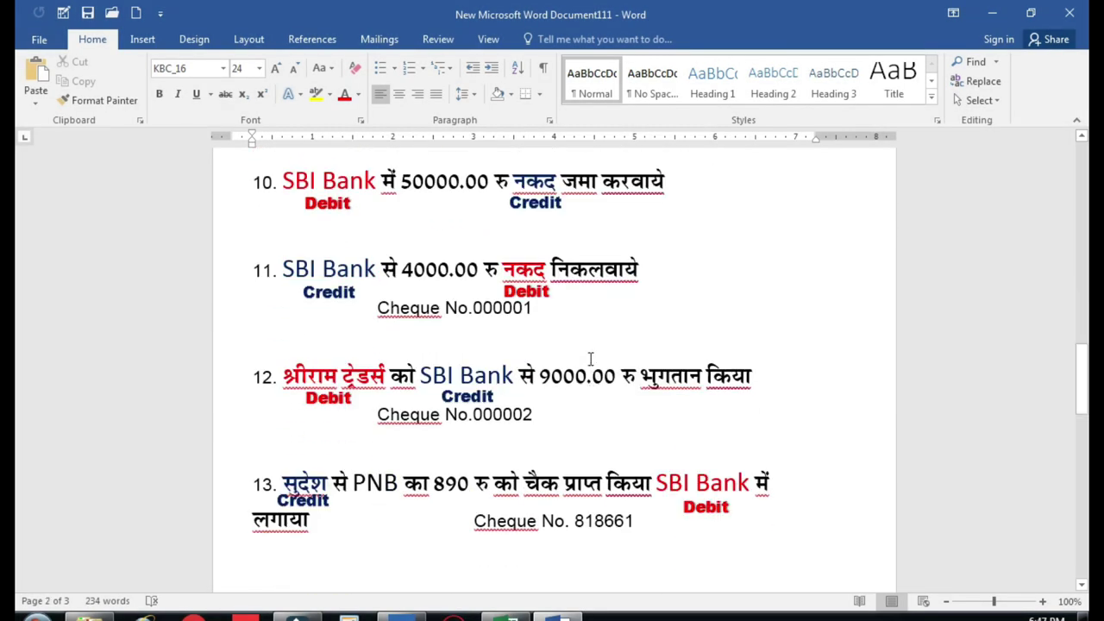
pyautogui.scroll(-1, 517, 294)
pyautogui.scroll(1, 431, 255)
pyautogui.scroll(1, 354, 221)
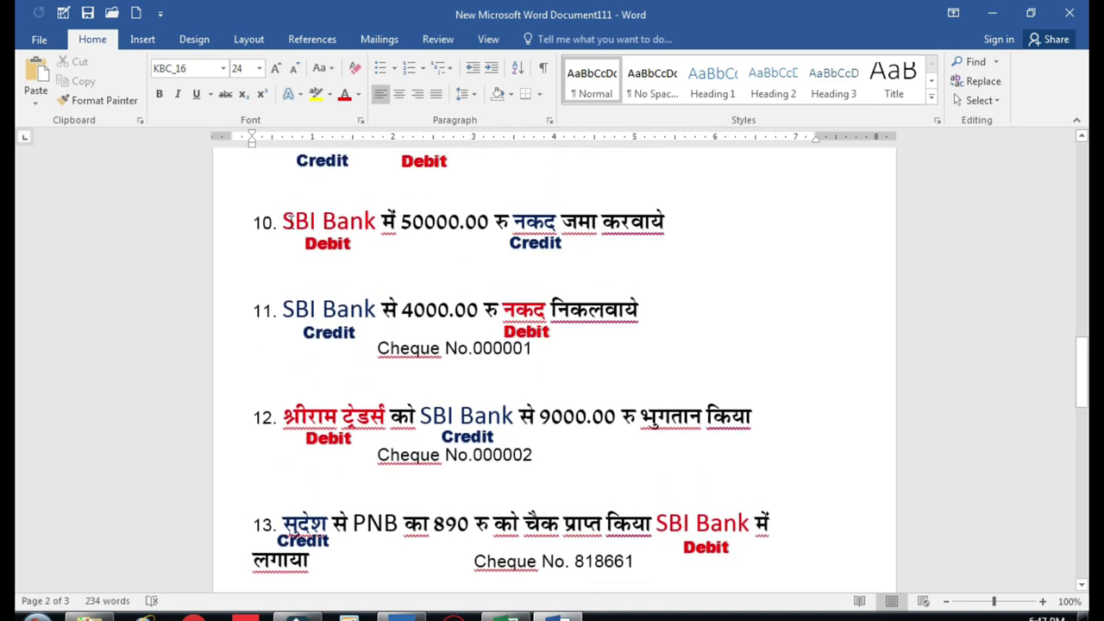
# Highlight the SBI Bank entries 10–12 and transactions 15–16, then clear the highlight
pyautogui.moveTo(288, 220); pyautogui.dragTo(764, 543)
pyautogui.scroll(-3, 606, 478)
pyautogui.scroll(-3, 606, 478)
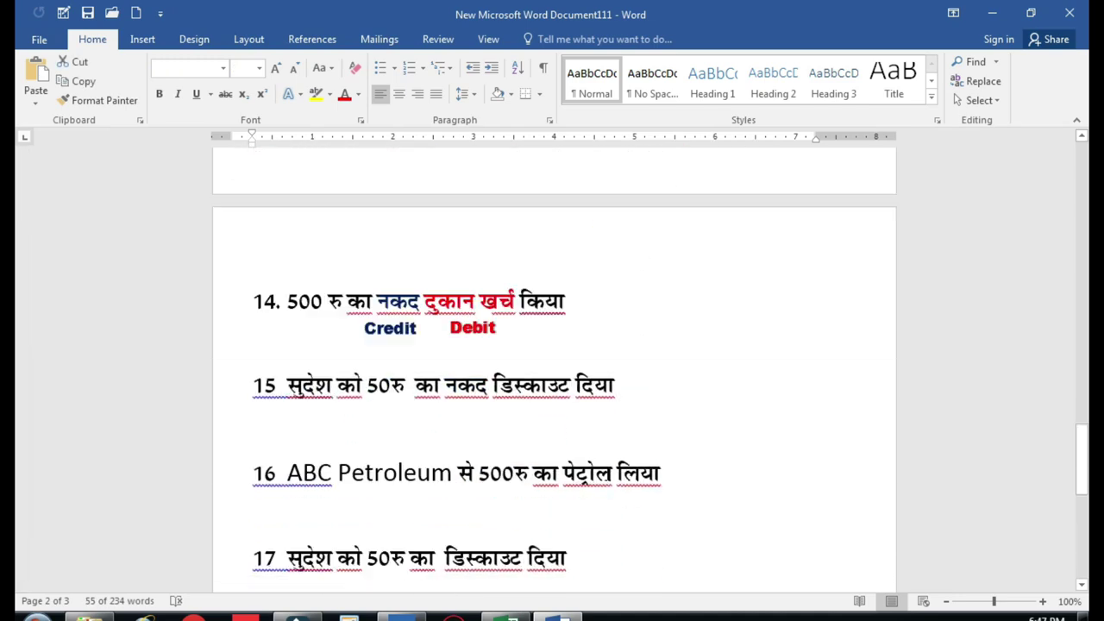
pyautogui.scroll(-3, 564, 443)
pyautogui.scroll(1, 334, 263)
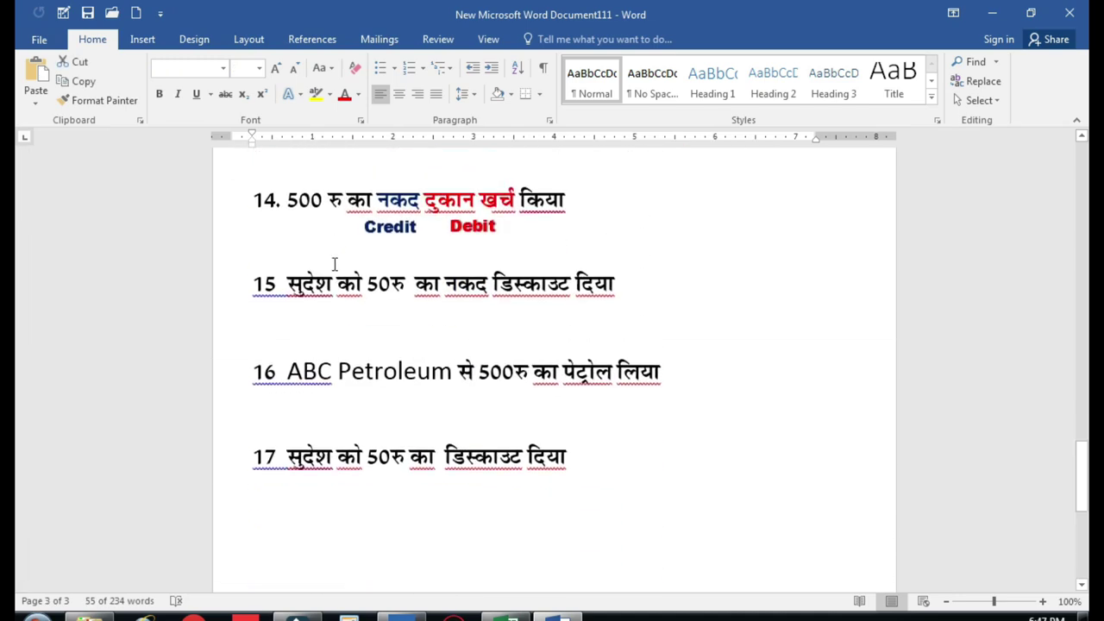
pyautogui.moveTo(287, 290)
pyautogui.mouseDown()
pyautogui.moveTo(467, 432)
pyautogui.moveTo(590, 475)
pyautogui.mouseUp()
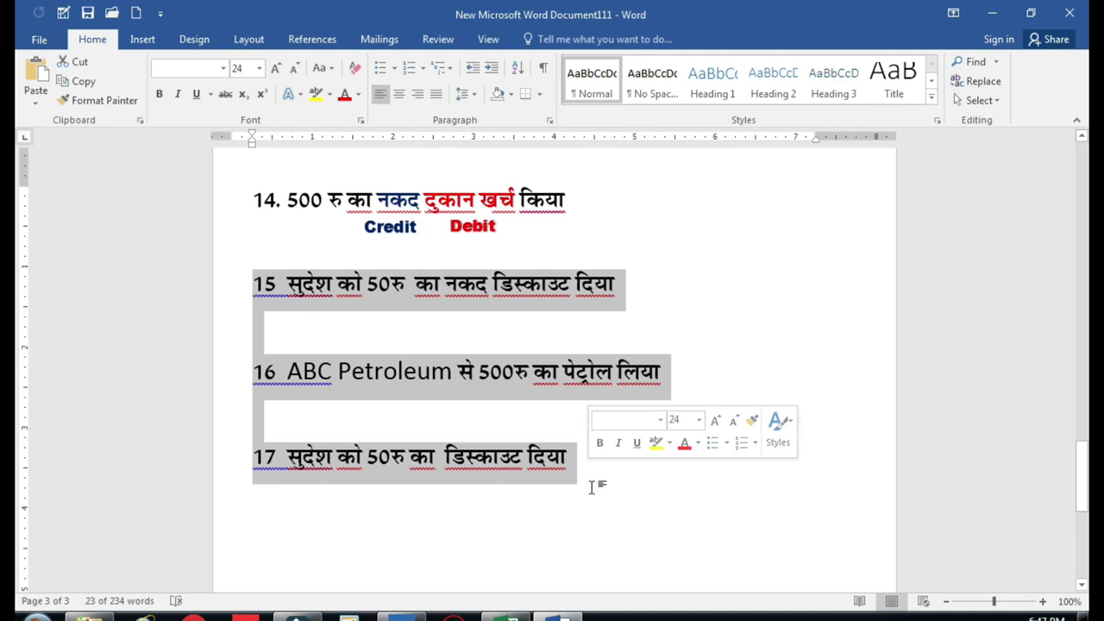
pyautogui.click(591, 505)
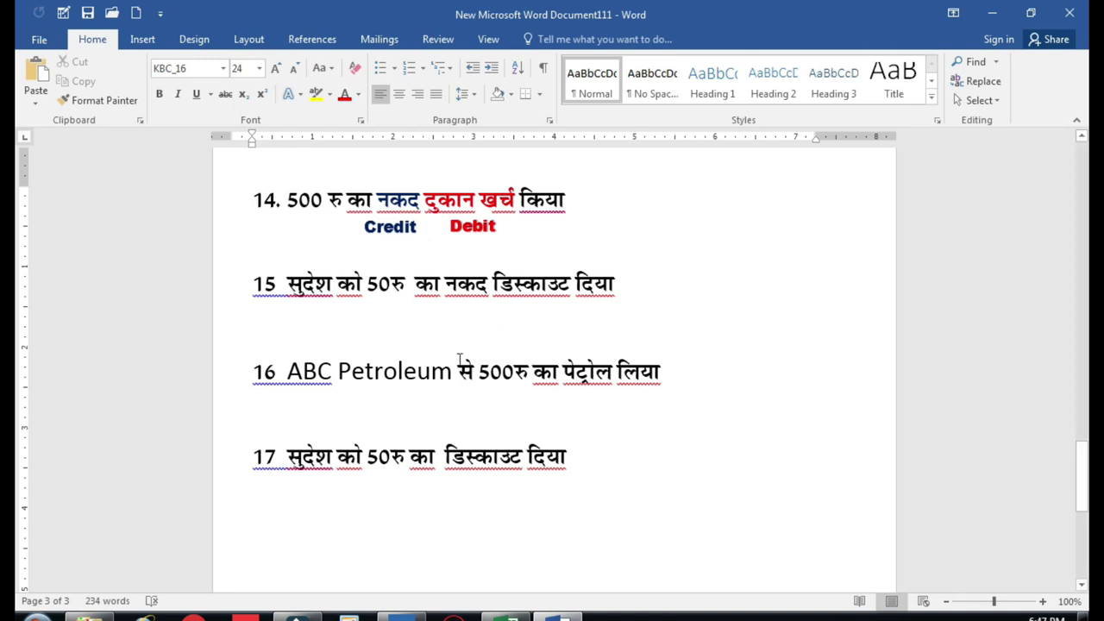
# Annotate transaction 15, marking नकद, डिस्काउट and 50रु, then erase the marks
pyautogui.click(431, 339)
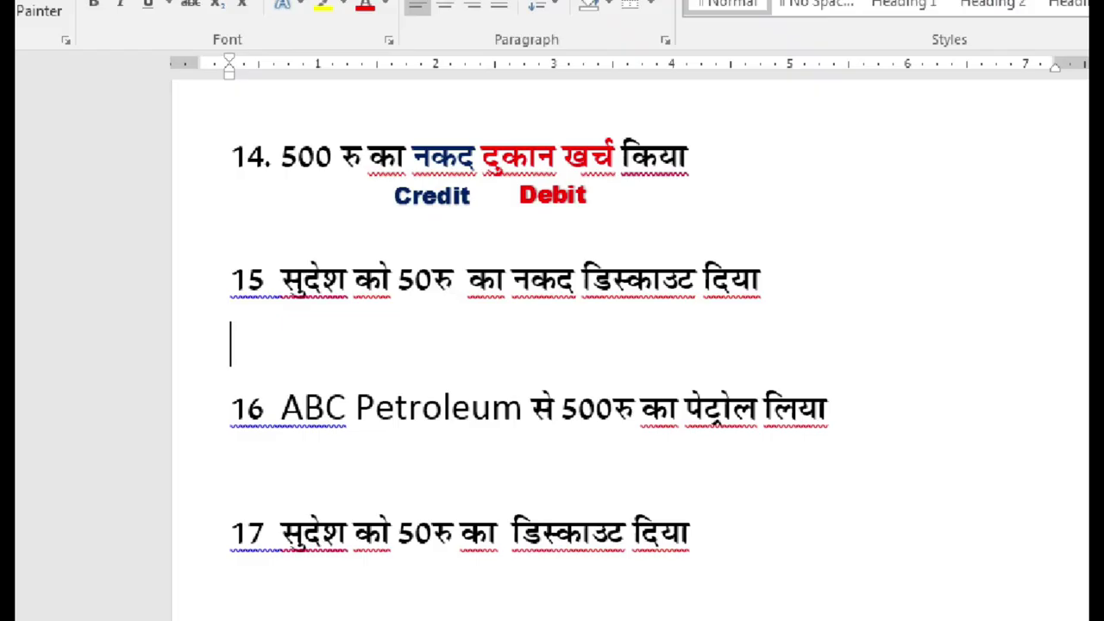
pyautogui.moveTo(221, 213)
pyautogui.mouseDown()
pyautogui.moveTo(657, 346)
pyautogui.moveTo(1002, 342)
pyautogui.mouseUp()
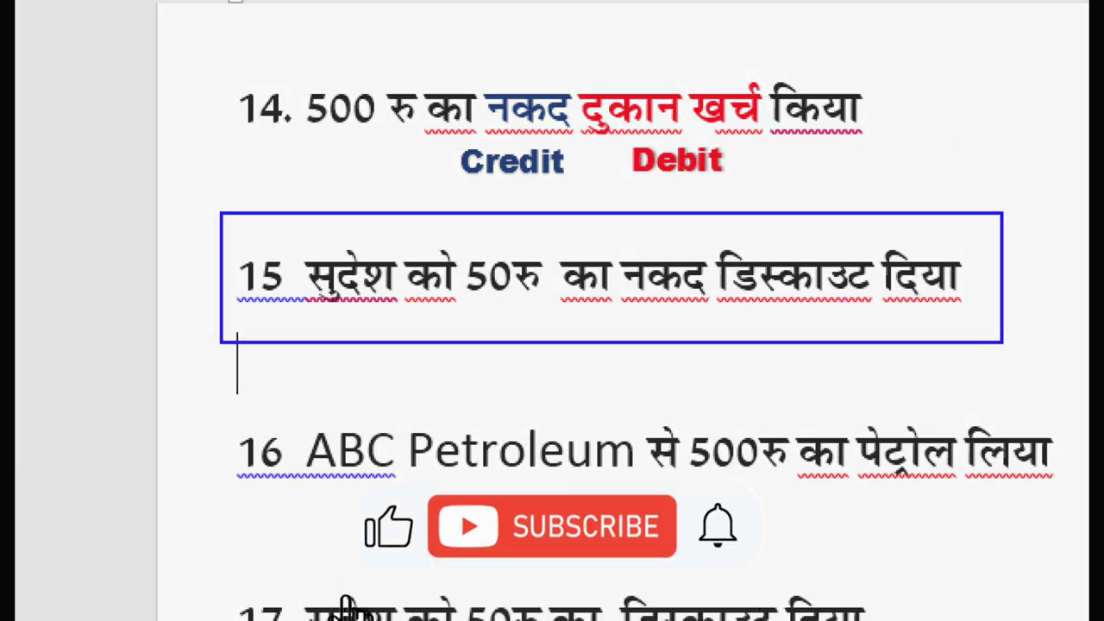
pyautogui.moveTo(618, 245)
pyautogui.mouseDown()
pyautogui.moveTo(717, 274)
pyautogui.moveTo(617, 248)
pyautogui.mouseUp()
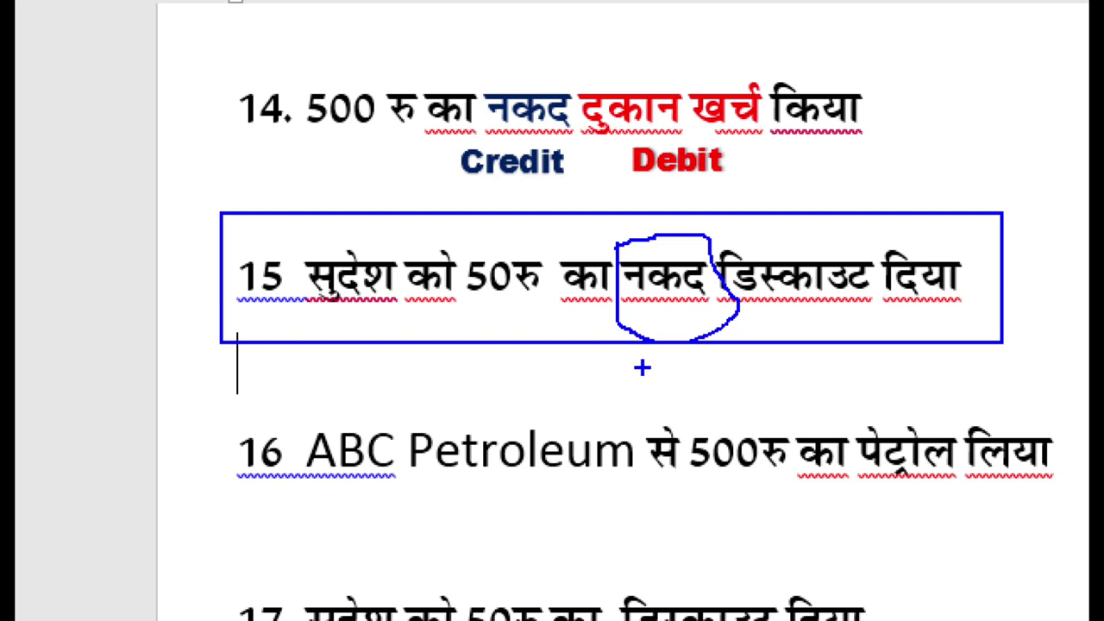
pyautogui.moveTo(714, 238); pyautogui.dragTo(715, 214)
pyautogui.moveTo(714, 289)
pyautogui.mouseDown()
pyautogui.moveTo(776, 242)
pyautogui.moveTo(730, 252)
pyautogui.mouseUp()
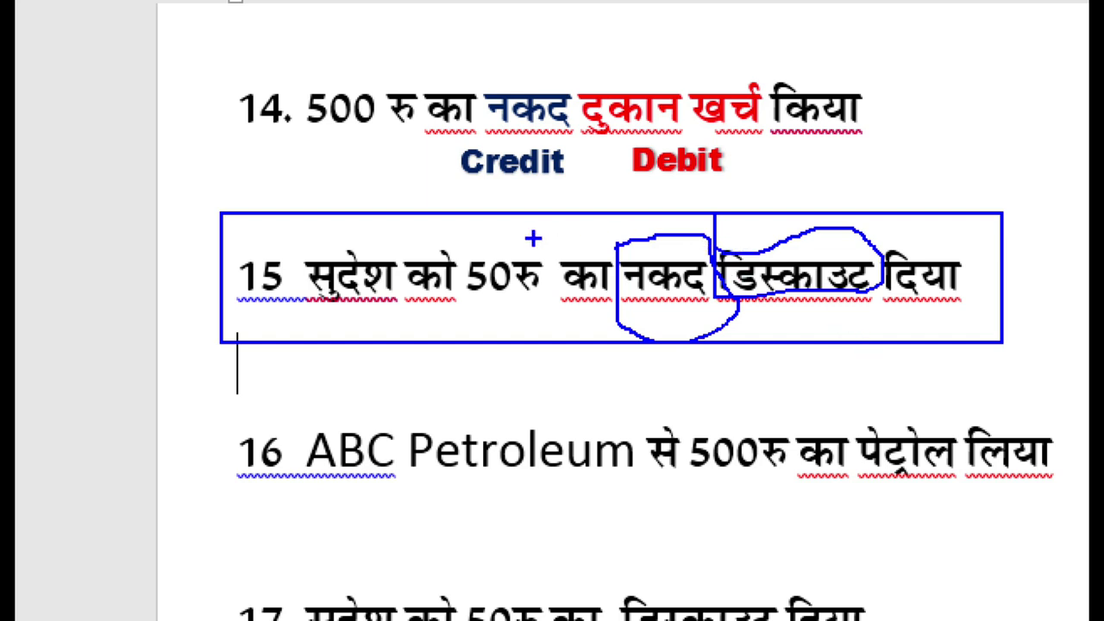
pyautogui.moveTo(468, 244)
pyautogui.mouseDown()
pyautogui.moveTo(458, 274)
pyautogui.moveTo(455, 252)
pyautogui.mouseUp()
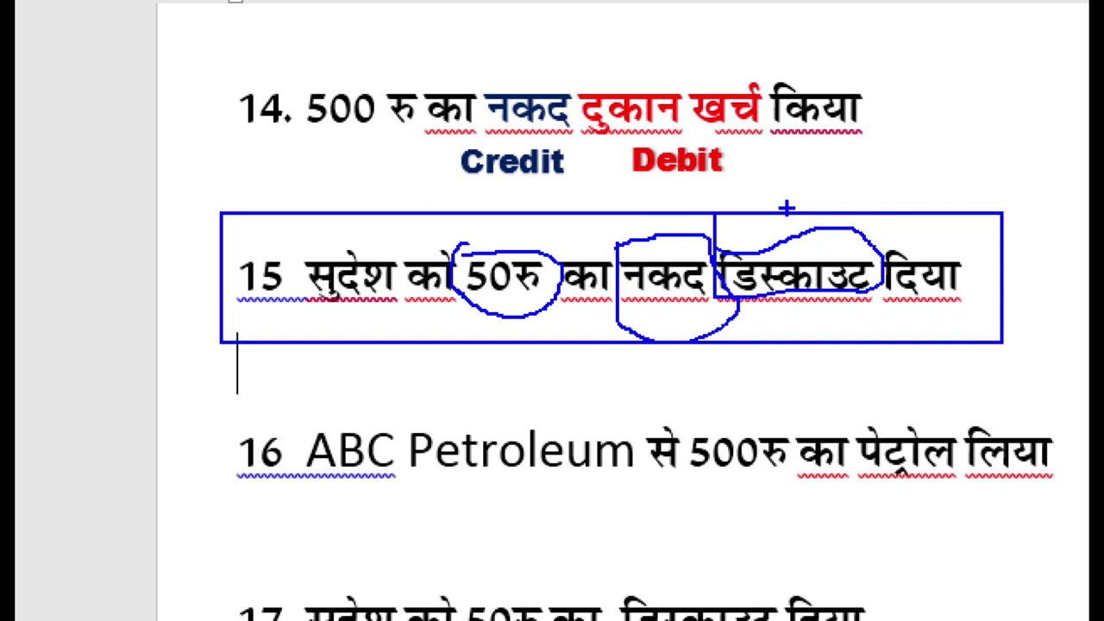
pyautogui.press('e')
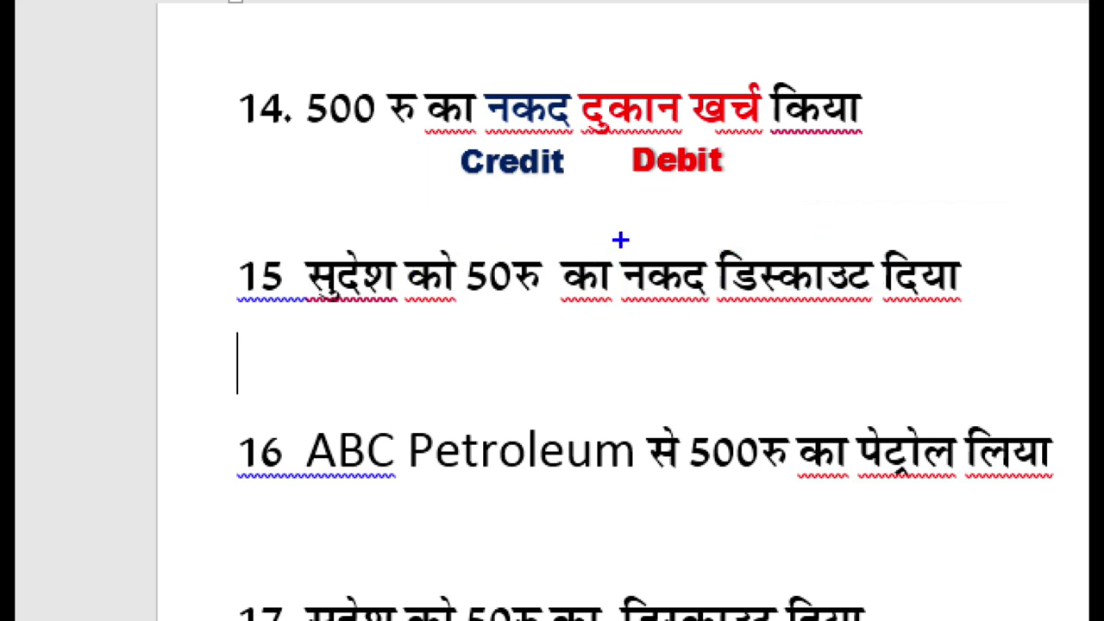
pyautogui.press('Escape')
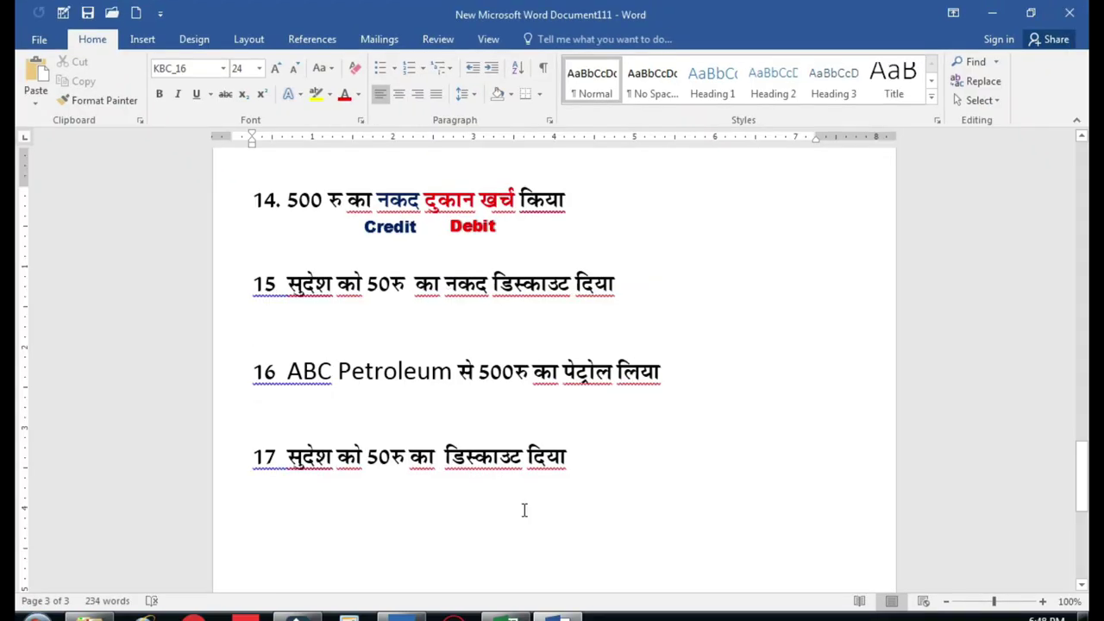
# Enter CASH DISCOUNT in H7 and TRADE DISCOUNT in H8 of the Excel ledger
pyautogui.click(506, 615)
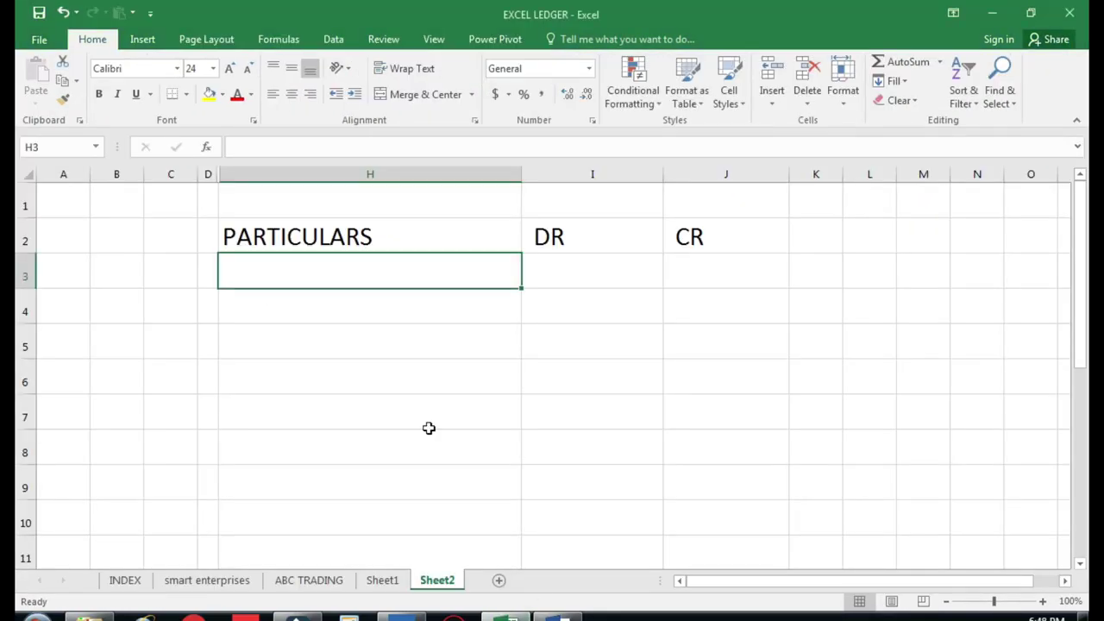
pyautogui.click(343, 407)
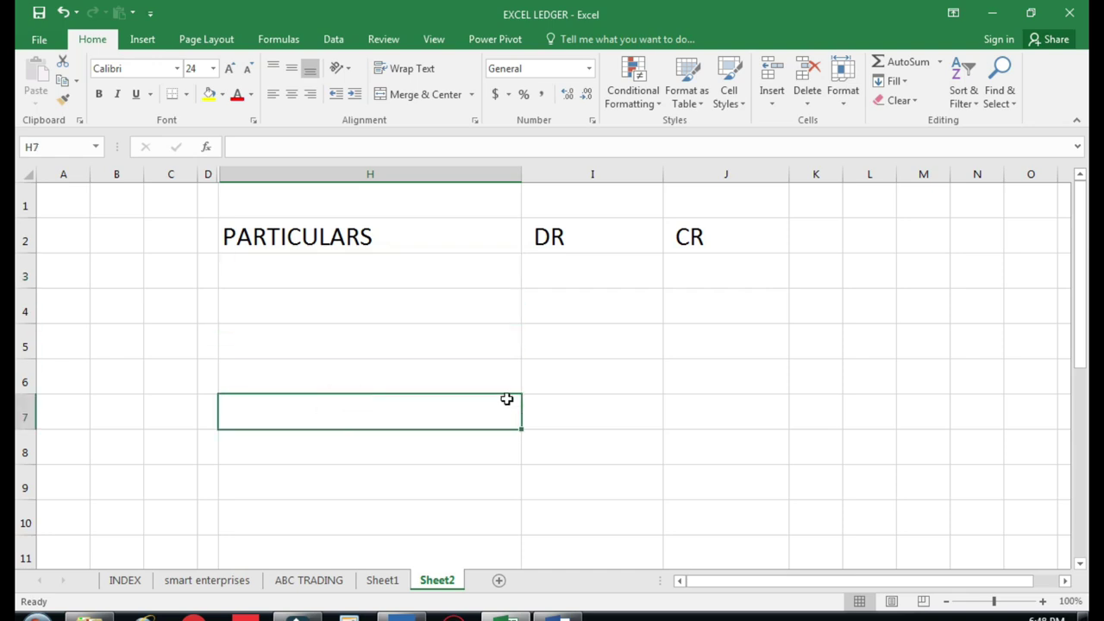
pyautogui.write('CASH DIS')
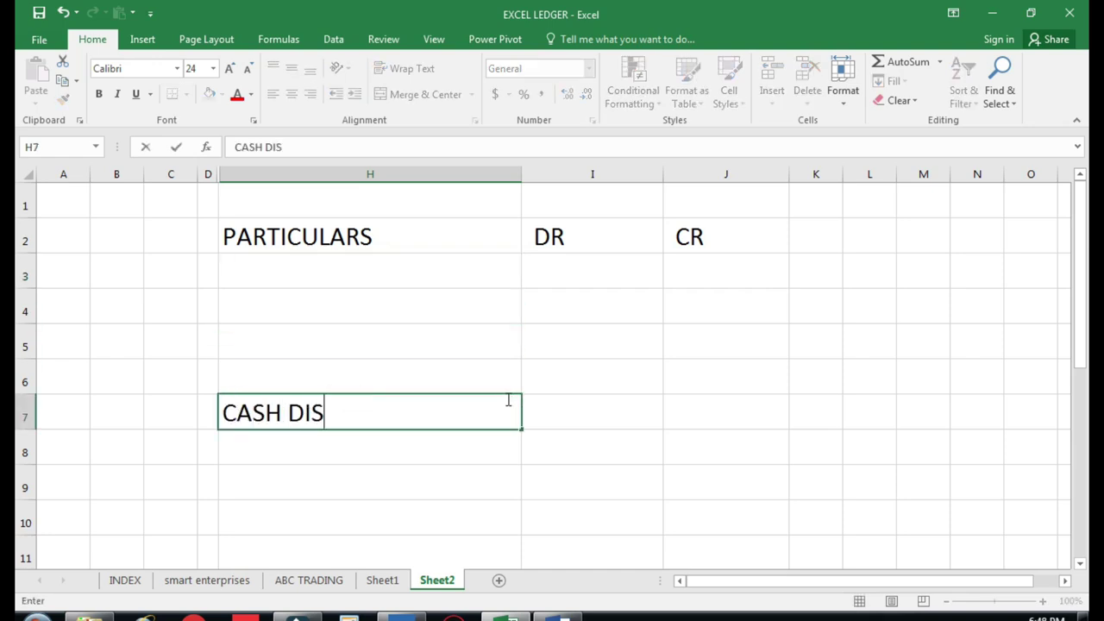
pyautogui.write('COUNT')
pyautogui.press('Return')
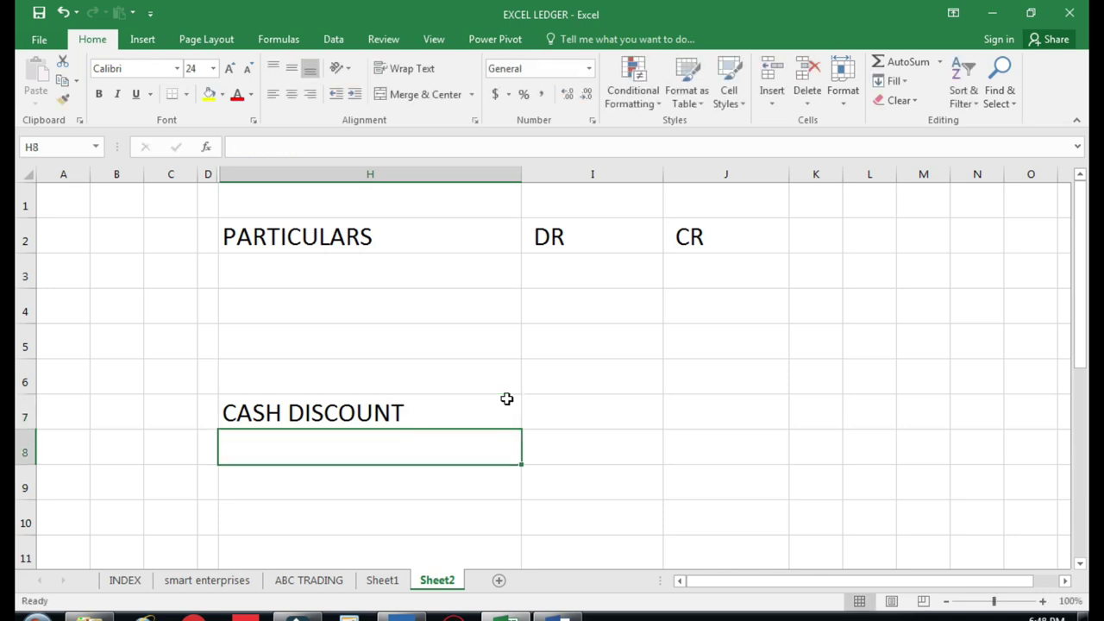
pyautogui.write('TR')
pyautogui.write('ADE')
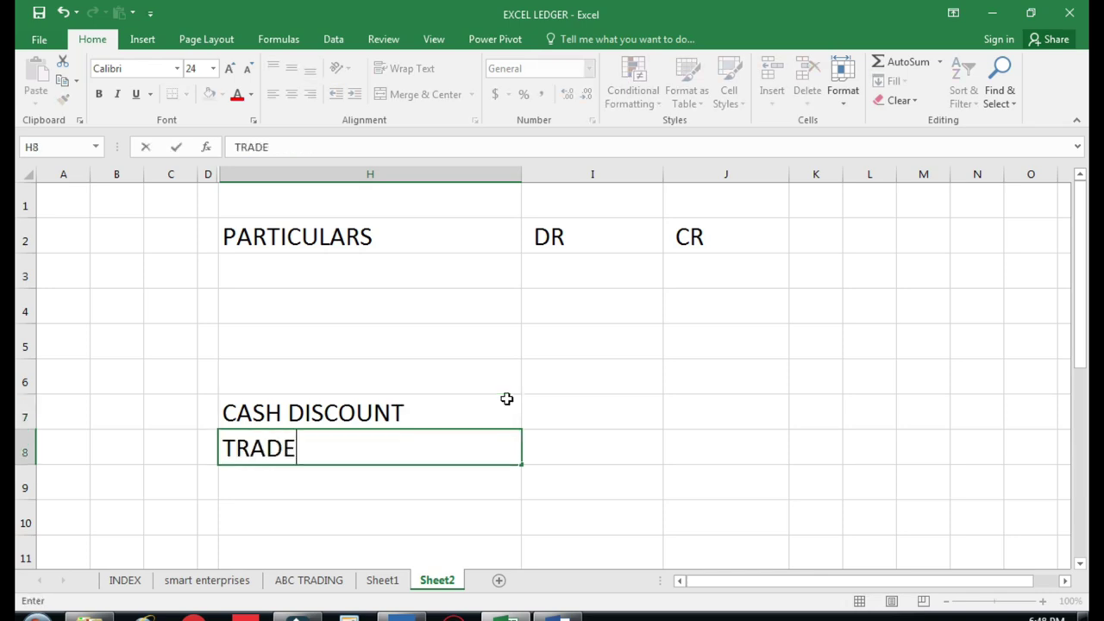
pyautogui.write('DISOU')
pyautogui.press('BackSpace')
pyautogui.press('BackSpace')
pyautogui.press('BackSpace')
pyautogui.press('BackSpace')
pyautogui.press('BackSpace')
pyautogui.write('DIS')
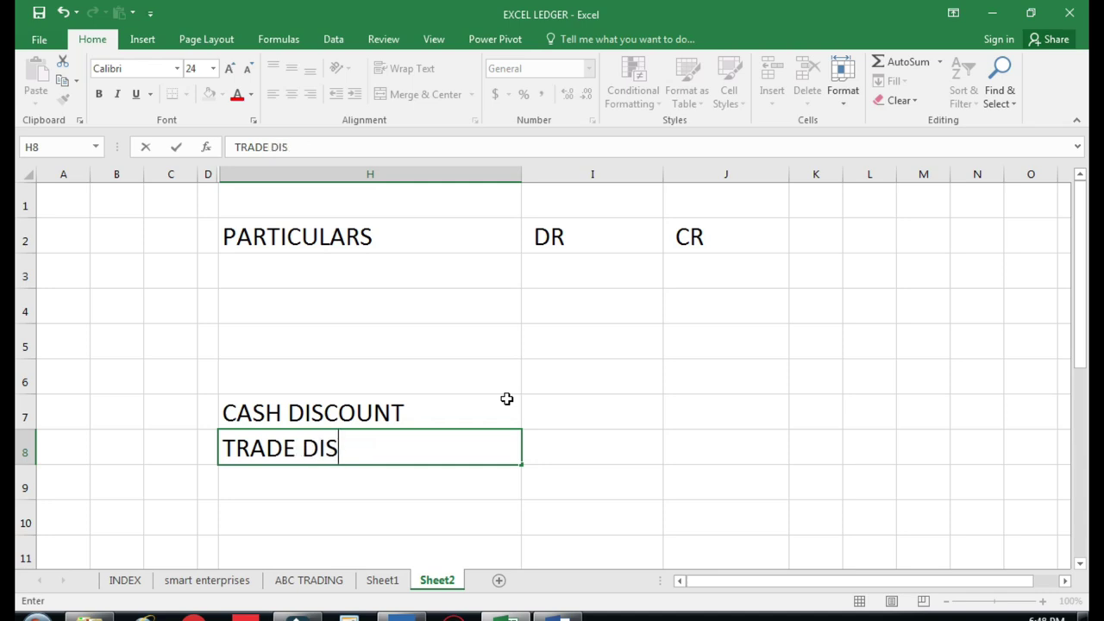
pyautogui.write('COUNT')
pyautogui.hotkey('ctrl', 'Return')
pyautogui.press('Return')
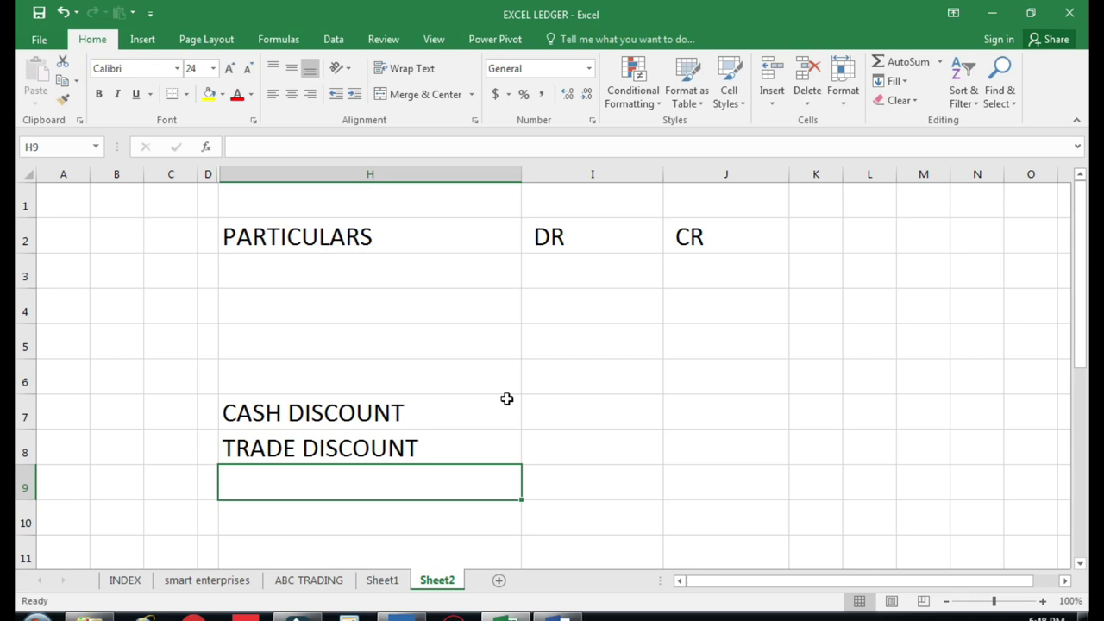
# Enter ADJ DIS in H9, then return to the Word transaction list
pyautogui.write('A')
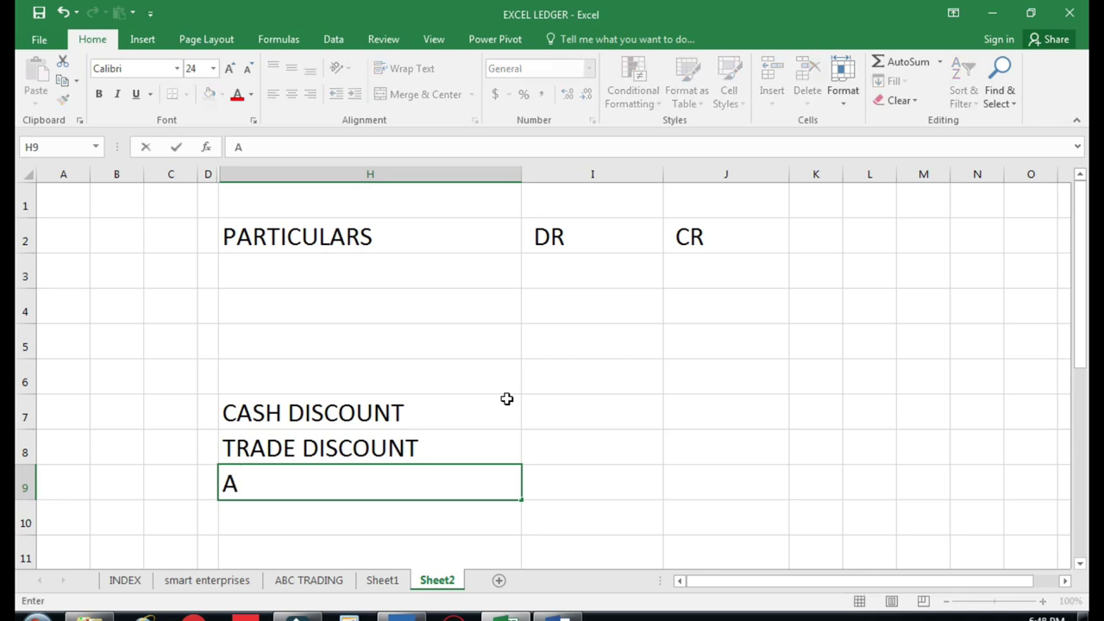
pyautogui.write('DJ ')
pyautogui.write('DIS')
pyautogui.press('Return')
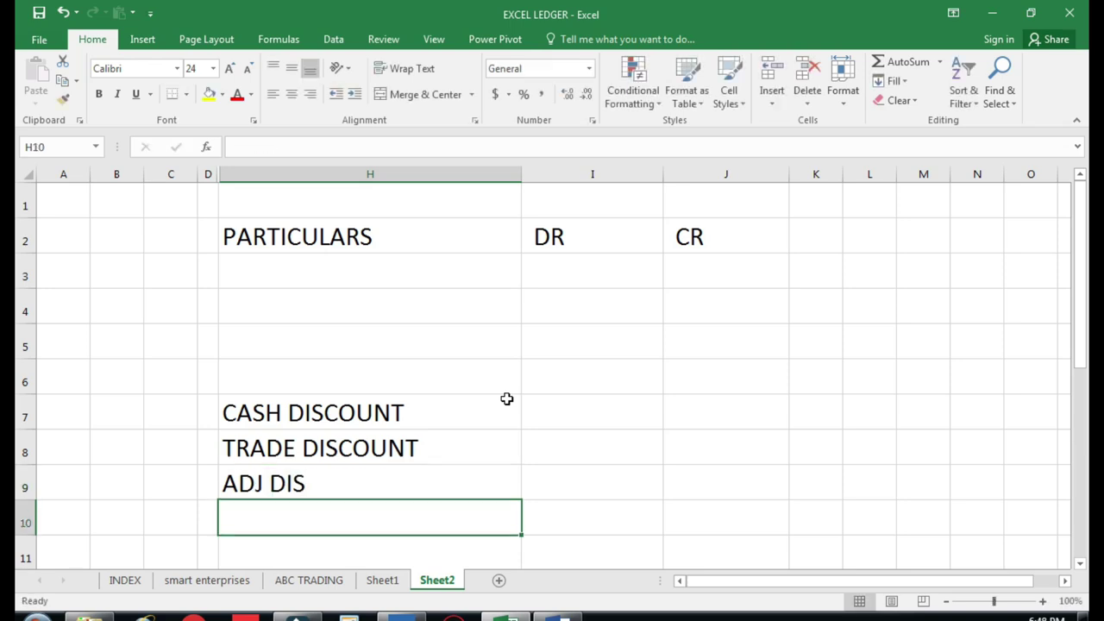
pyautogui.press('Up')
pyautogui.press('Up')
pyautogui.press('Up')
pyautogui.press('Up')
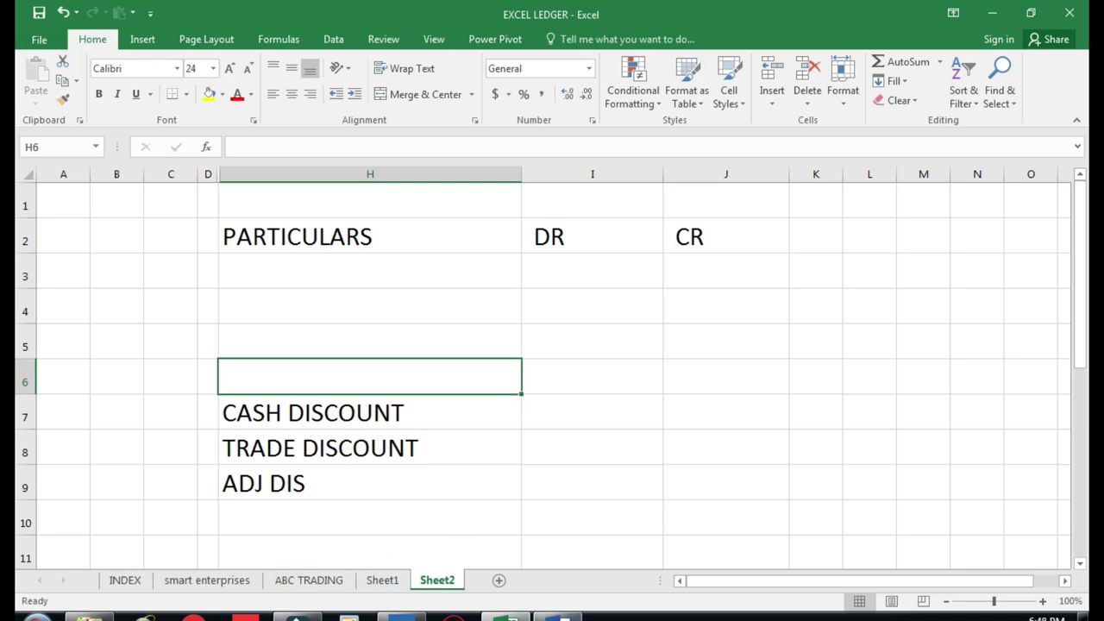
pyautogui.hotkey('alt', 'Tab')
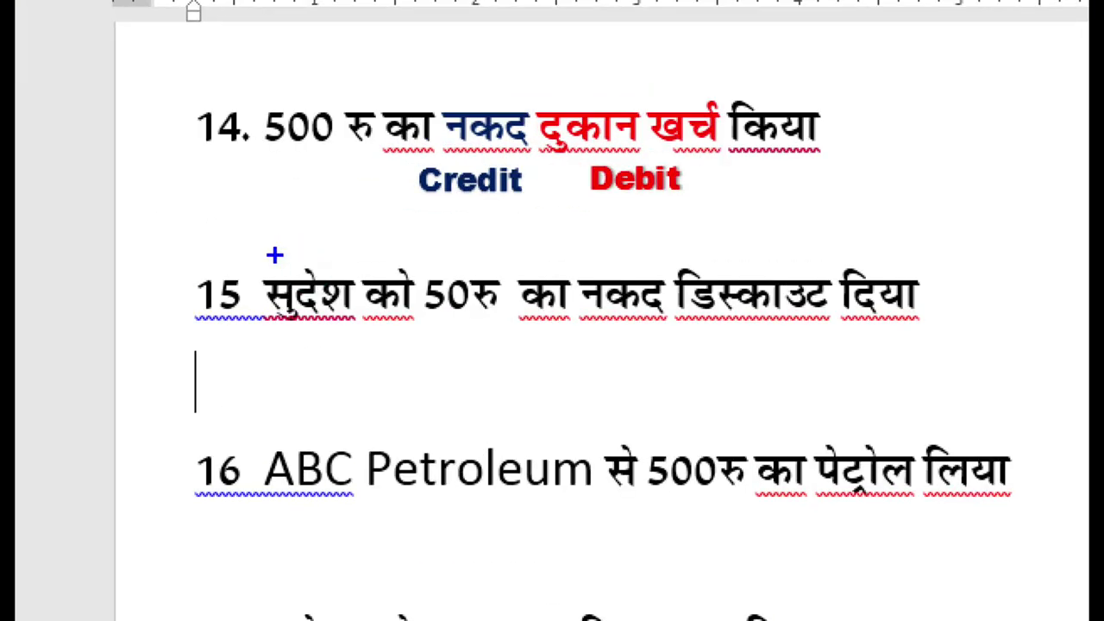
# Duplicate entry 14's blue Credit label below the customer's name in transaction 15
pyautogui.moveTo(276, 261); pyautogui.dragTo(571, 309)
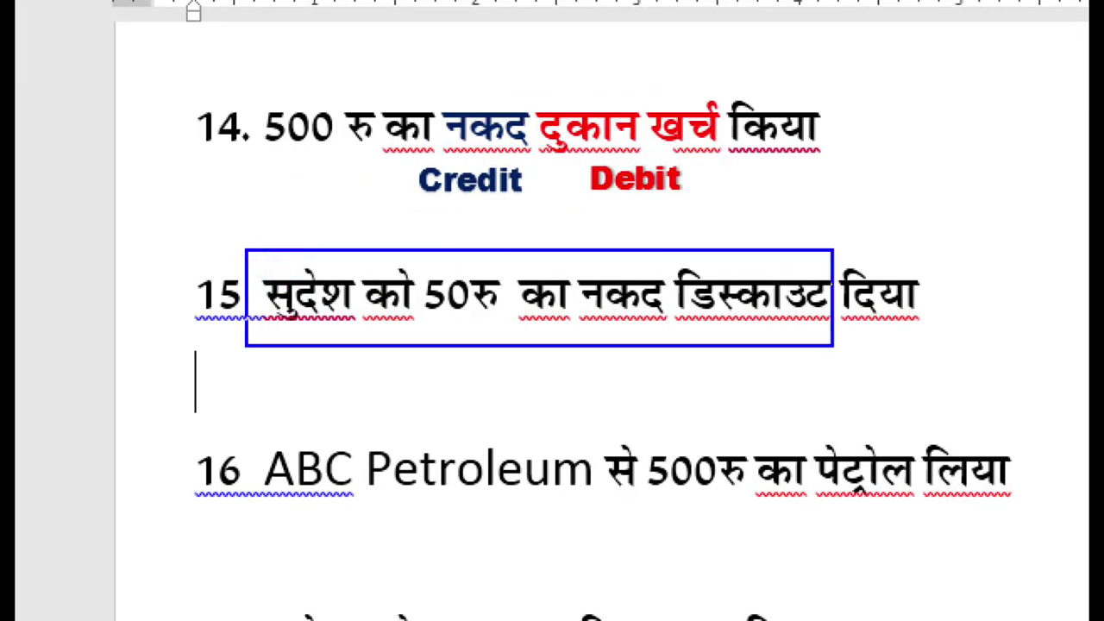
pyautogui.moveTo(832, 346); pyautogui.dragTo(984, 346)
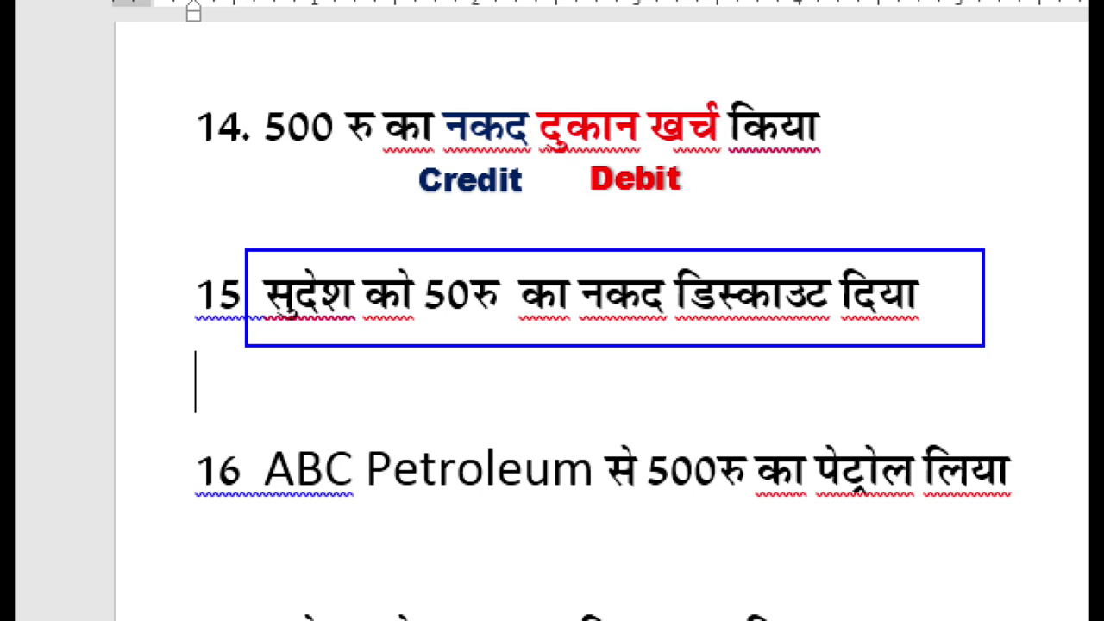
pyautogui.press('Escape')
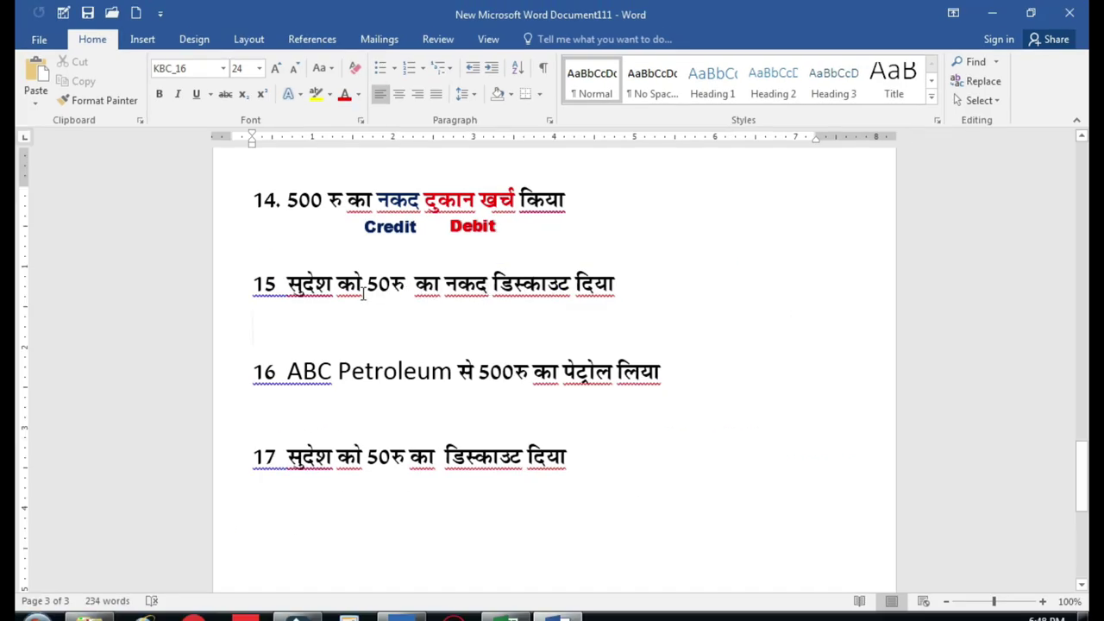
pyautogui.click(383, 228)
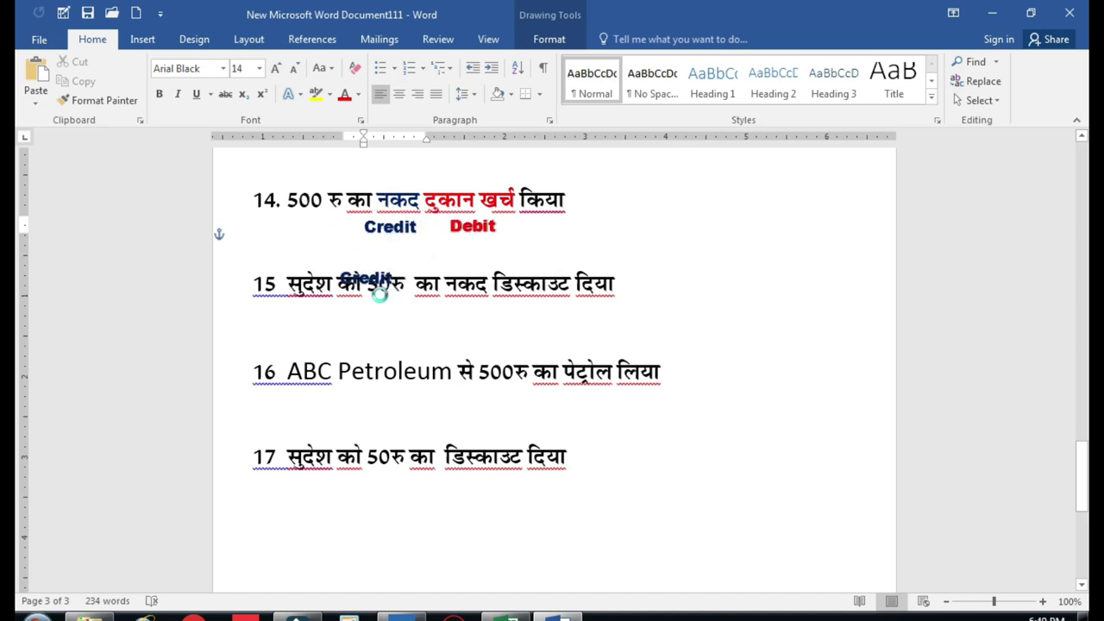
pyautogui.moveTo(416, 248); pyautogui.dragTo(330, 314)
pyautogui.click(374, 301)
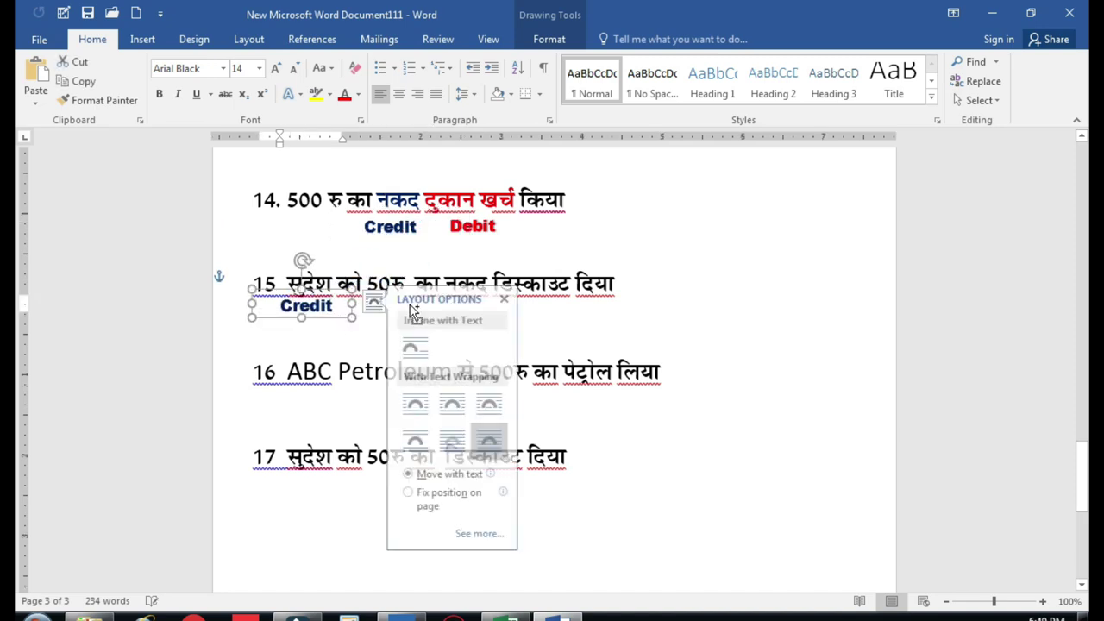
pyautogui.click(629, 341)
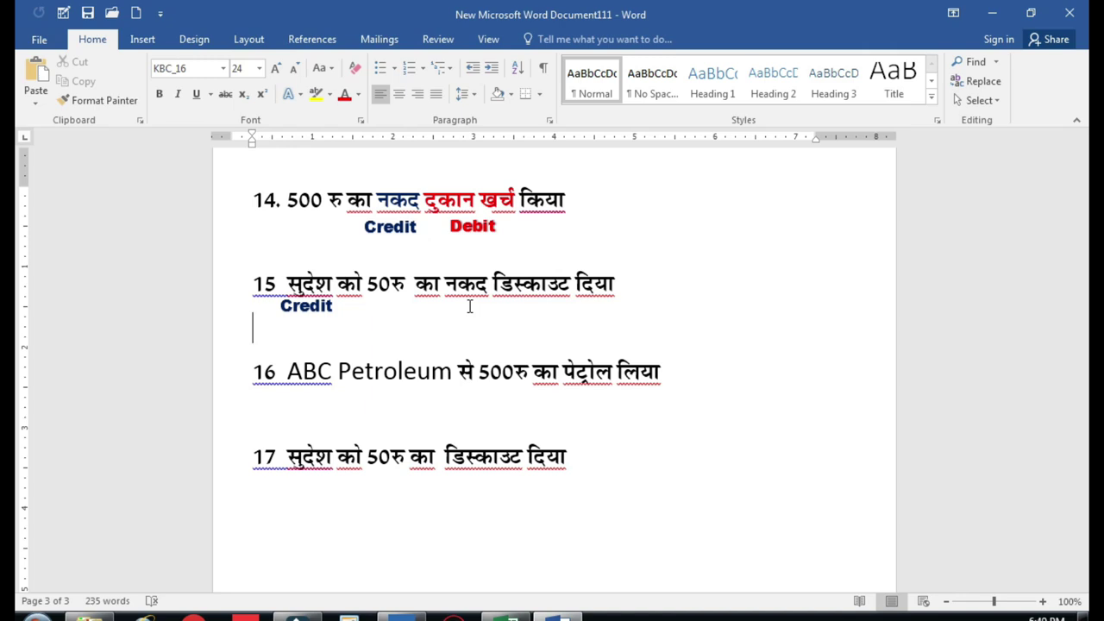
# Copy entry 14's red Debit label below the discount words in entry 15
pyautogui.click(483, 229)
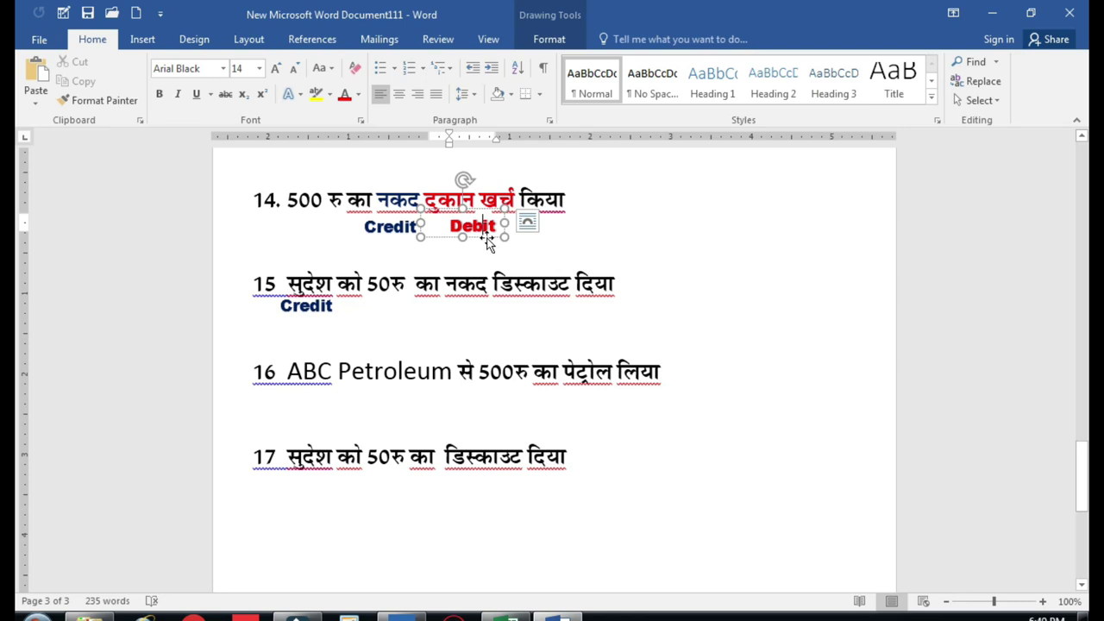
pyautogui.moveTo(487, 237); pyautogui.dragTo(498, 315)
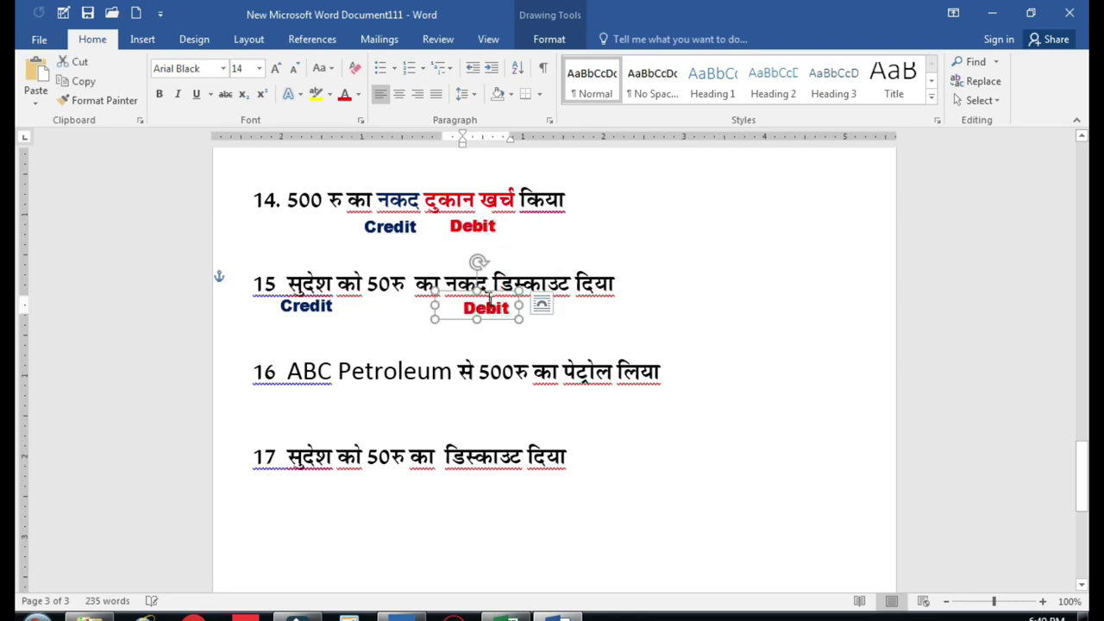
pyautogui.click(447, 283)
# Colour नकद डिस्काउट red and the customer's name light blue, then return to Excel
pyautogui.moveTo(445, 283); pyautogui.dragTo(539, 285)
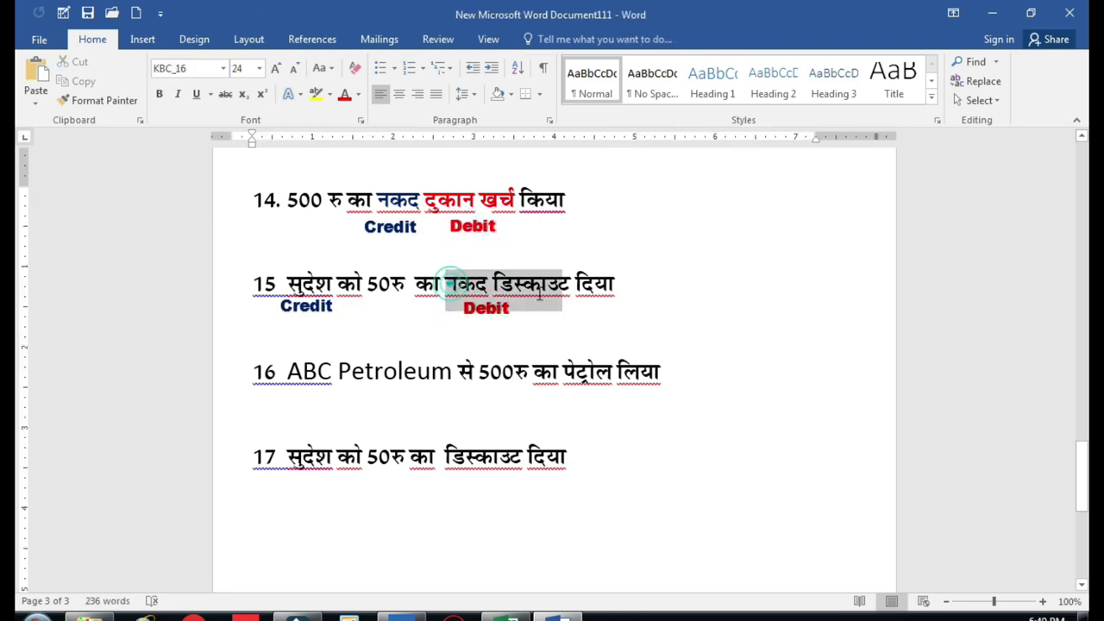
pyautogui.click(330, 95)
pyautogui.press('Escape')
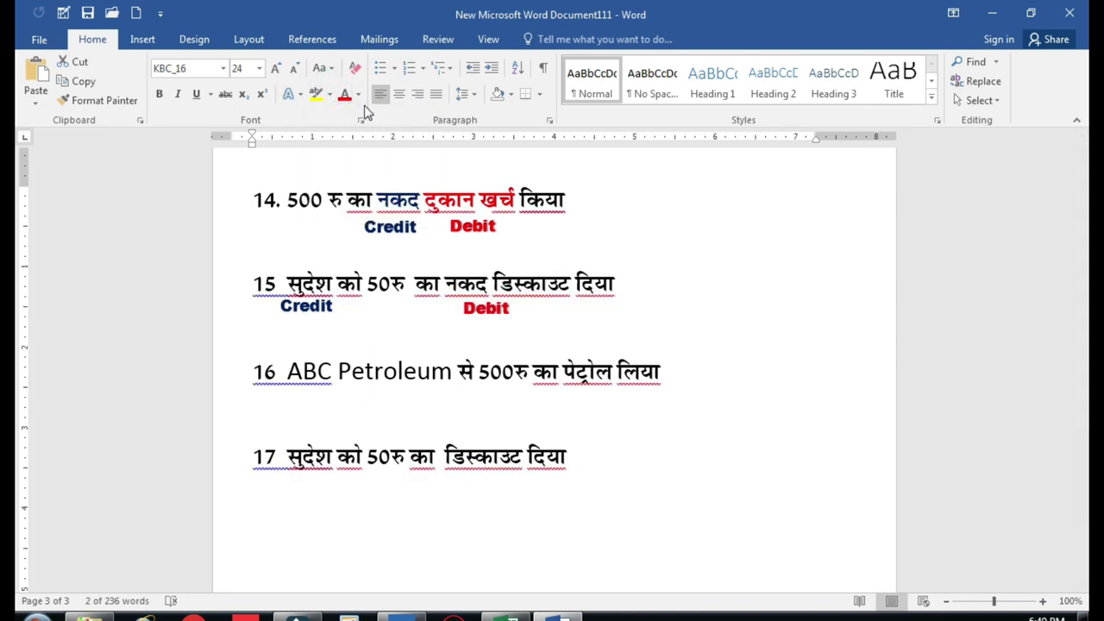
pyautogui.click(358, 95)
pyautogui.click(358, 246)
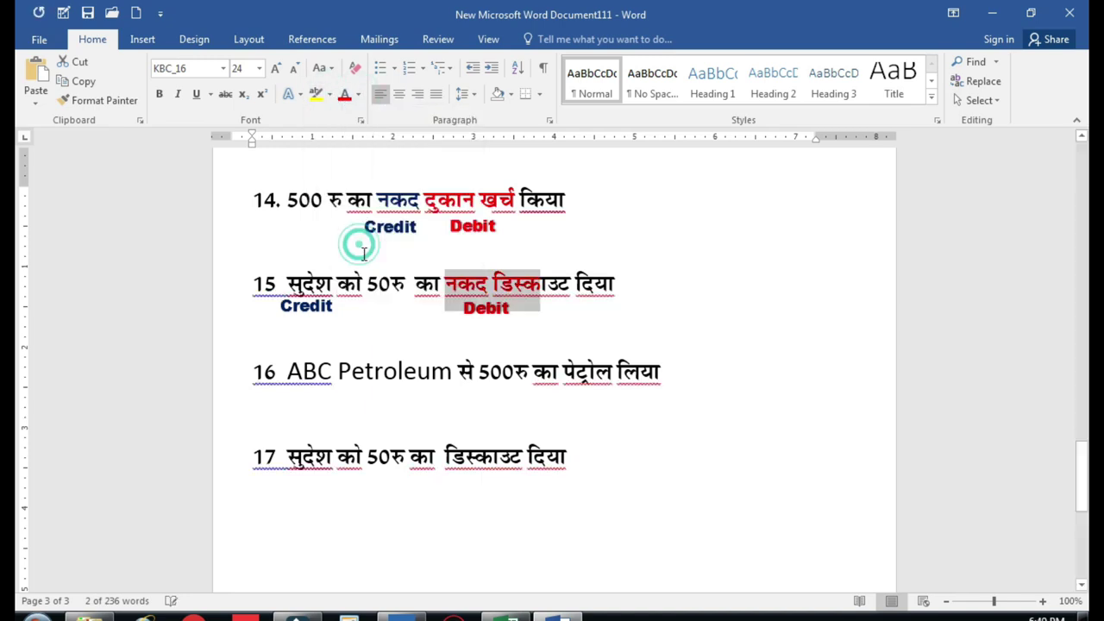
pyautogui.click(371, 309)
pyautogui.moveTo(336, 283); pyautogui.dragTo(287, 285)
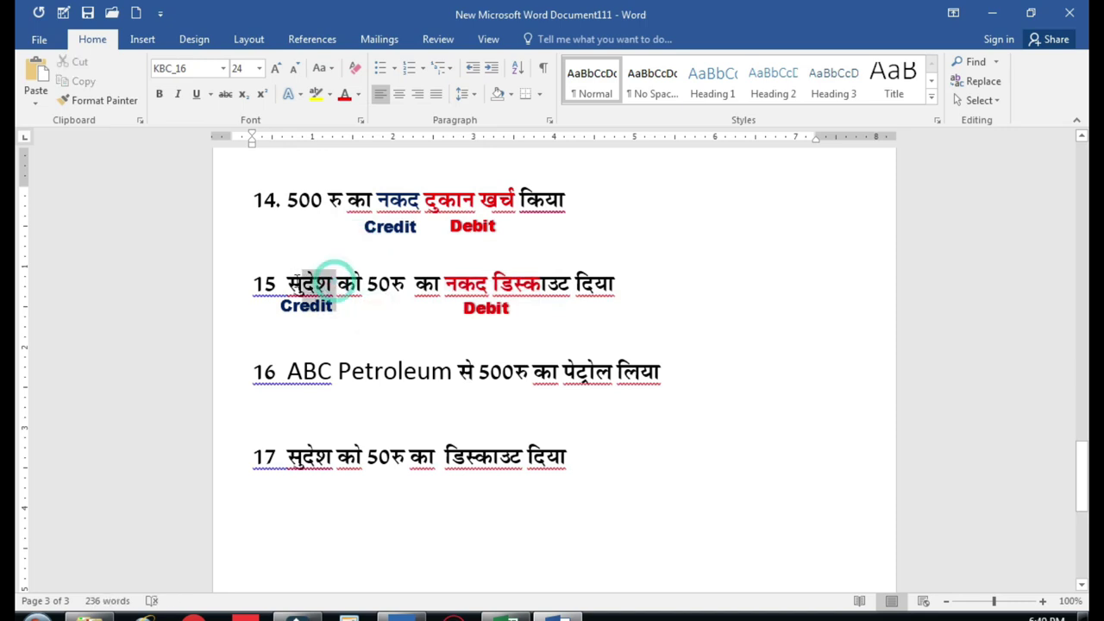
pyautogui.click(358, 95)
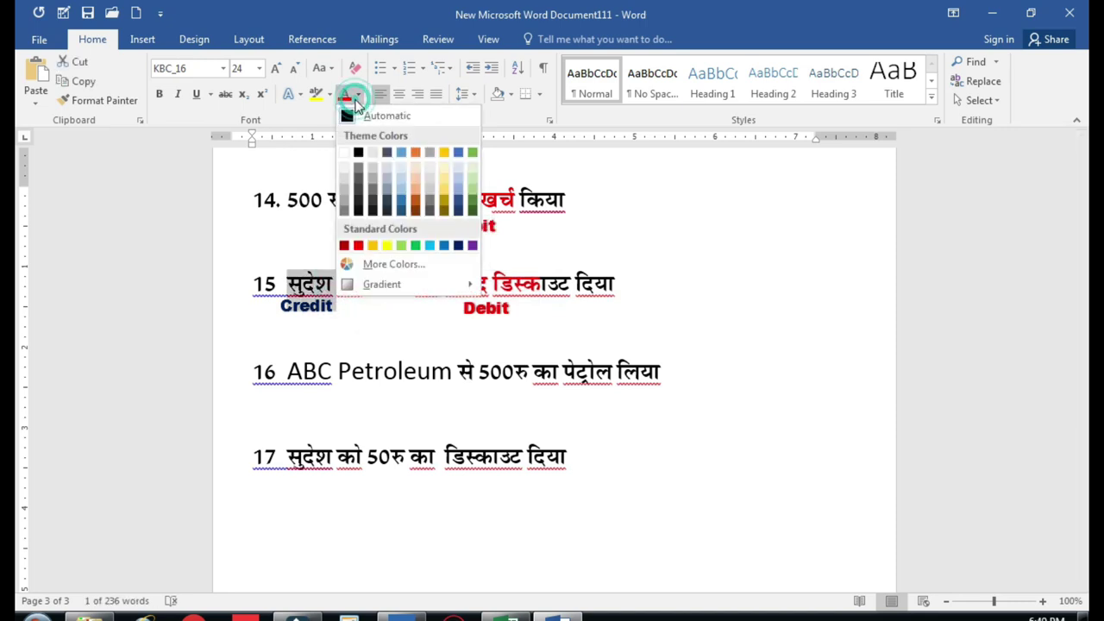
pyautogui.click(439, 243)
pyautogui.click(390, 293)
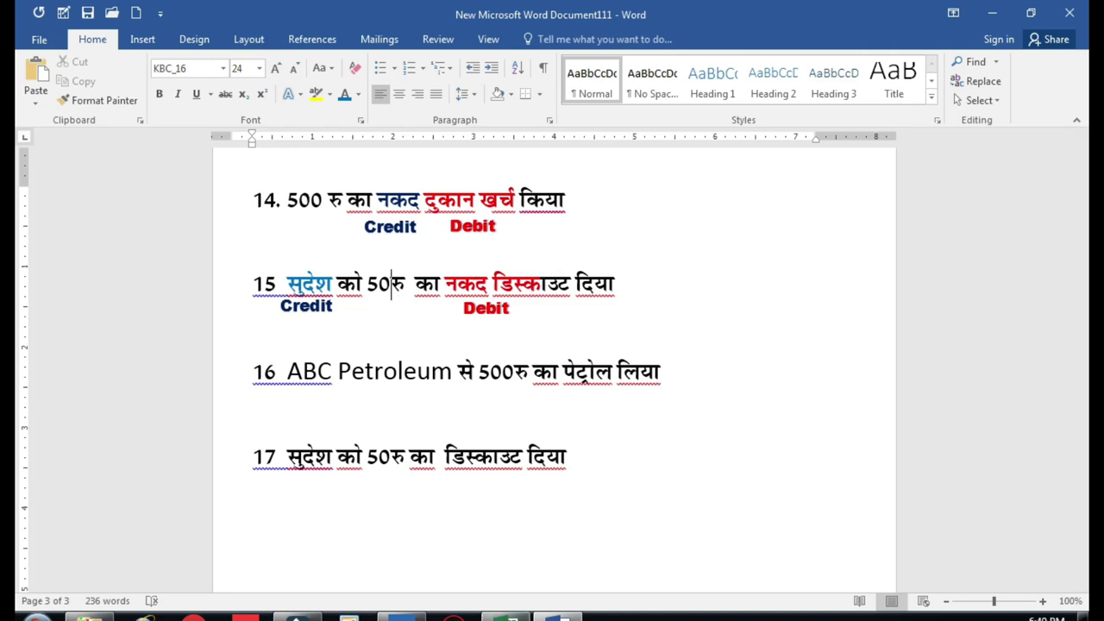
pyautogui.click(509, 618)
# On the smart enterprises sheet, enter date 26-10-2022 in A7 and SALE in B7
pyautogui.click(211, 581)
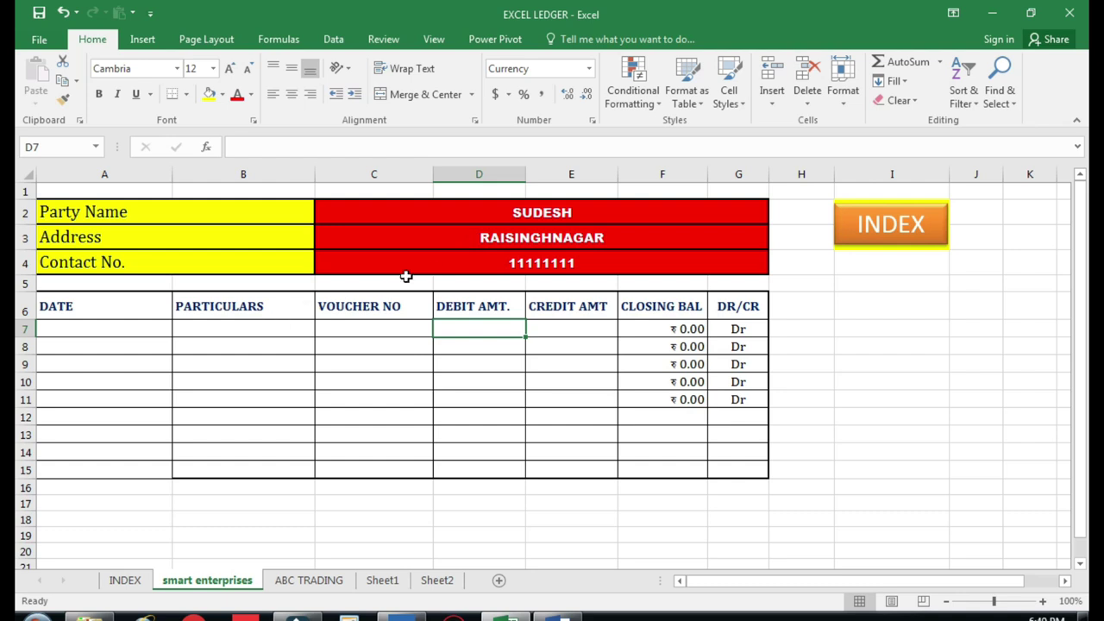
pyautogui.click(130, 331)
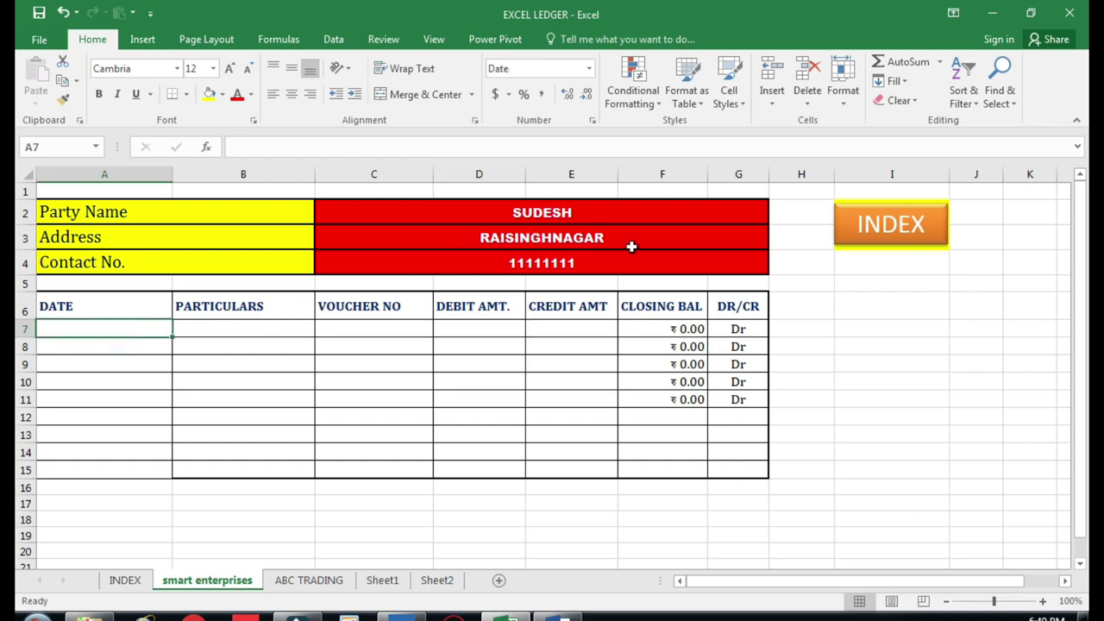
pyautogui.write('26-10-2022')
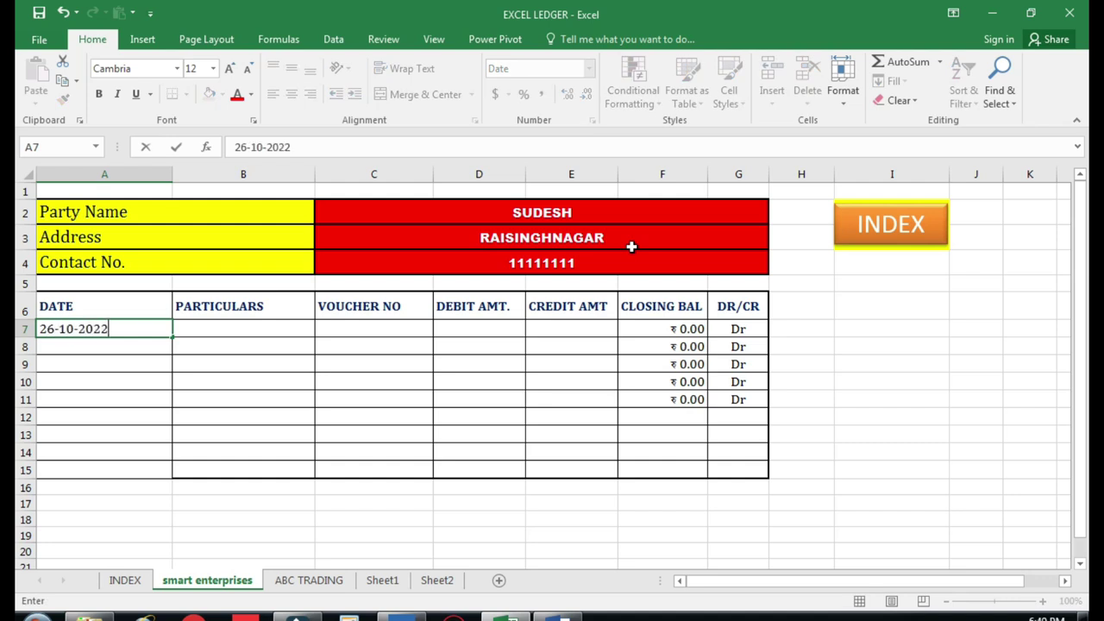
pyautogui.press('Return')
pyautogui.press('Up')
pyautogui.press('Right')
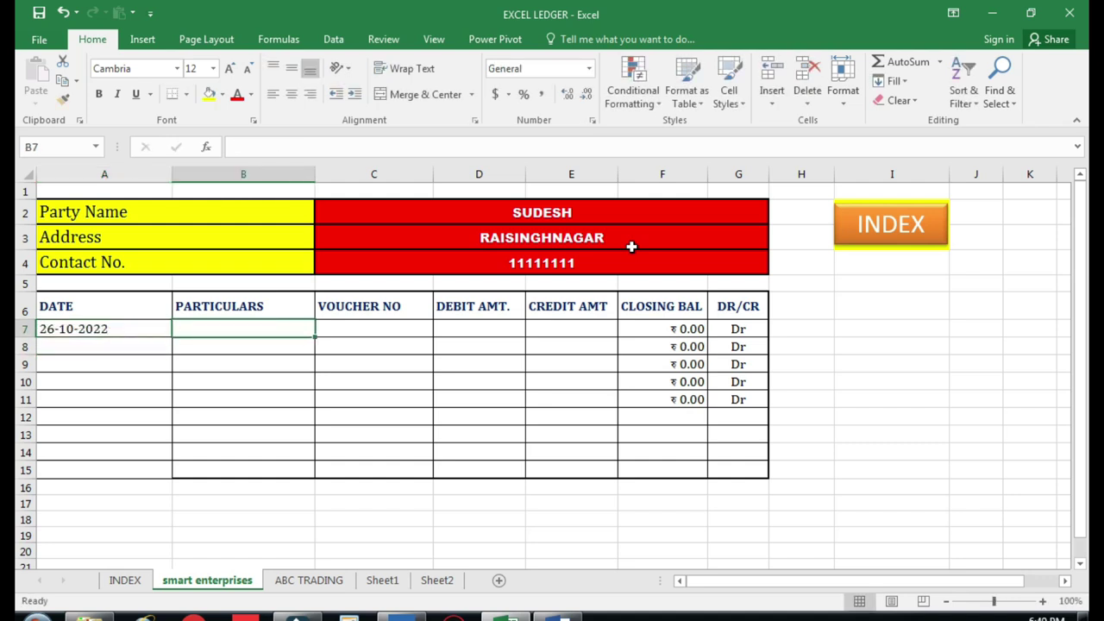
pyautogui.write('SALE ')
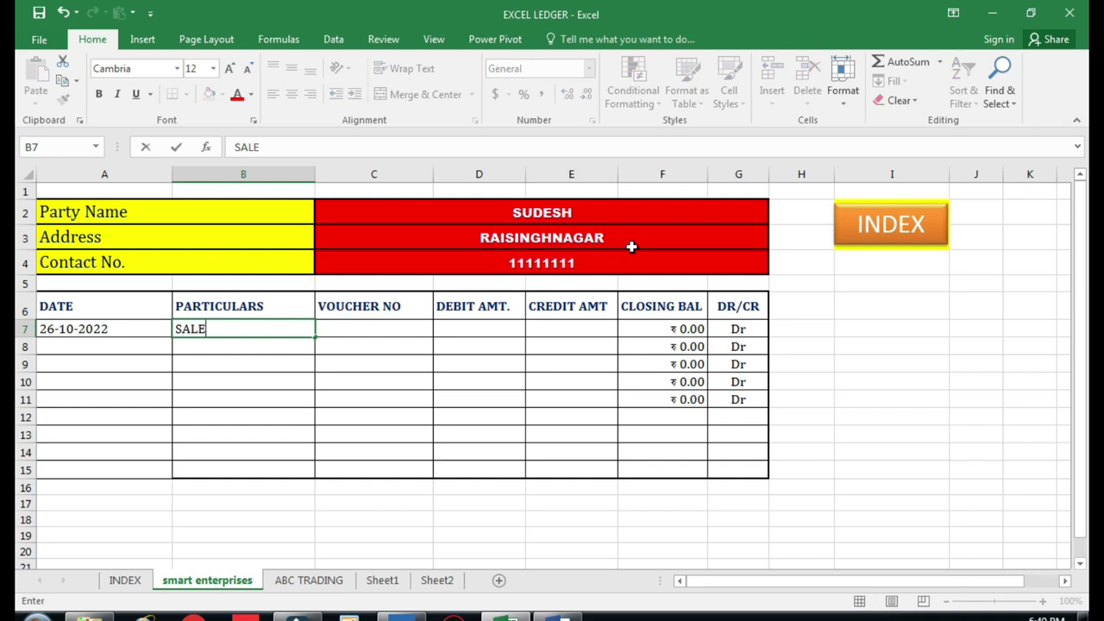
pyautogui.write('001')
pyautogui.press('Return')
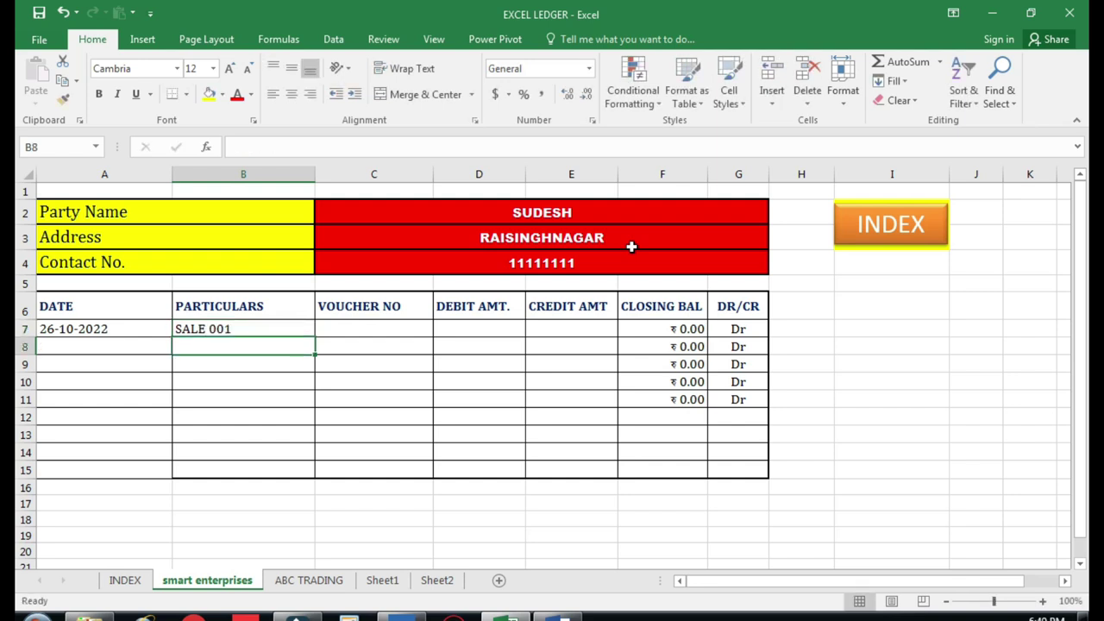
pyautogui.press('Up')
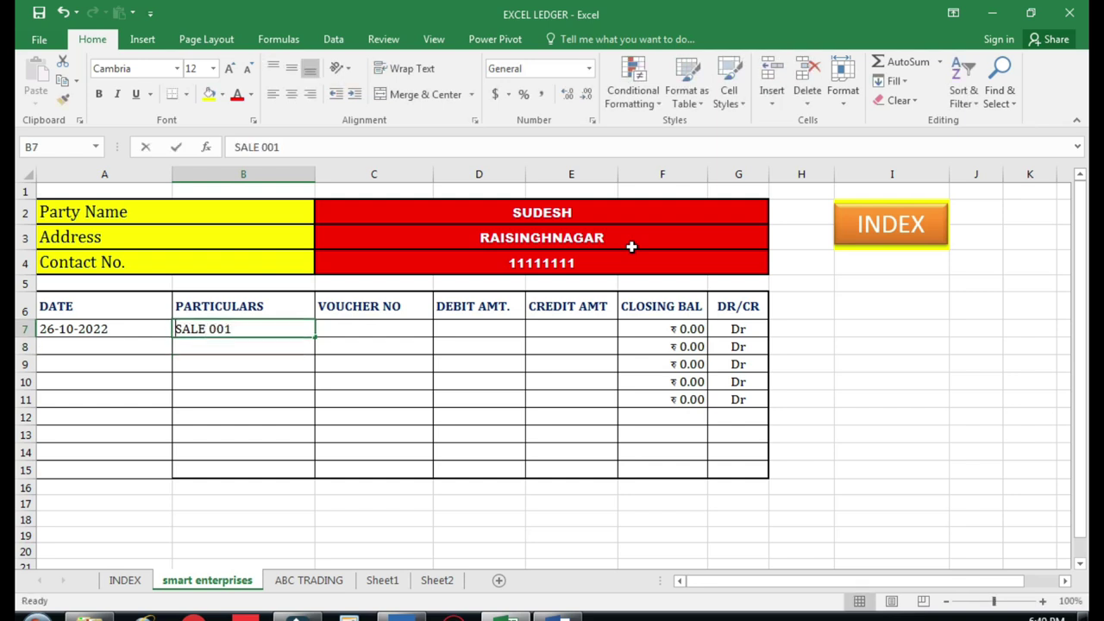
pyautogui.write('SALE')
pyautogui.press('Tab')
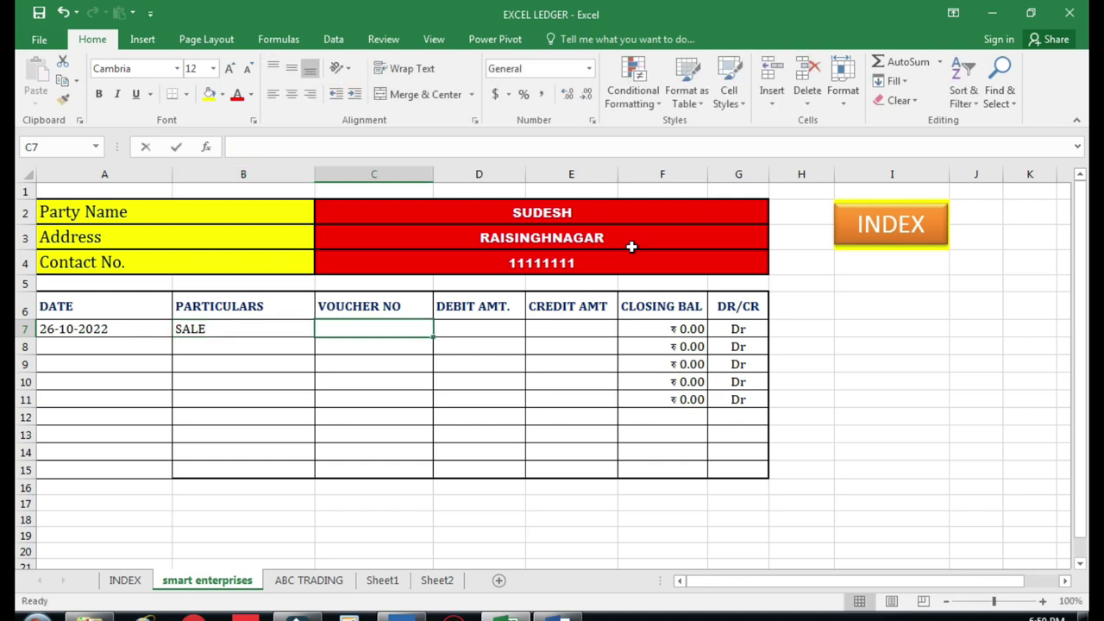
# Enter voucher 1 and a debit of 1,545 in row 7
pyautogui.write('1')
pyautogui.press('Return')
pyautogui.press('Up')
pyautogui.press('Right')
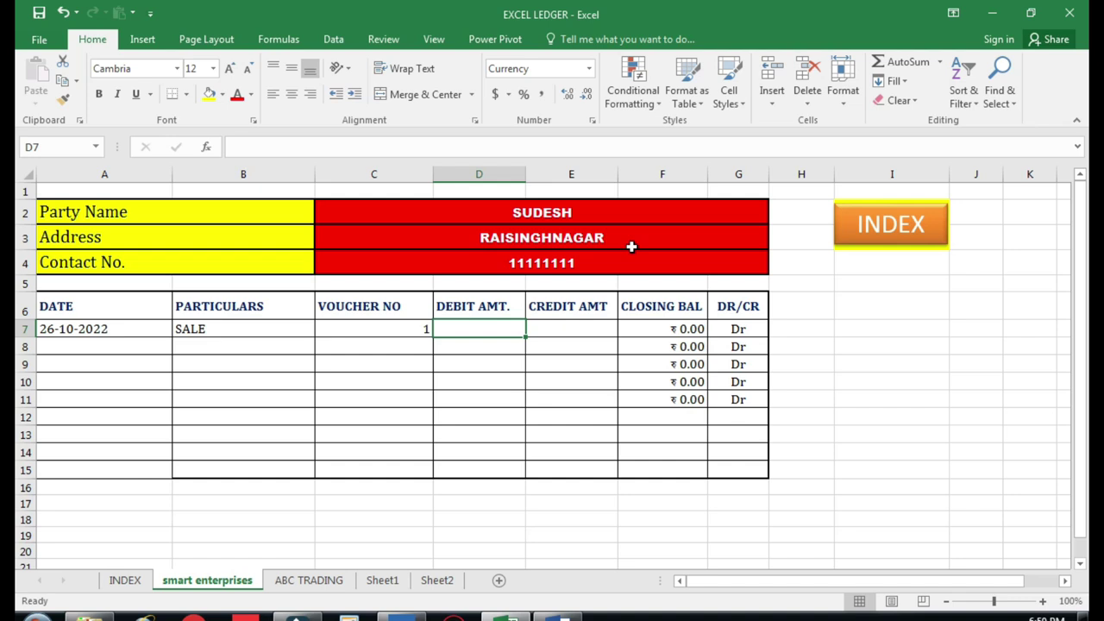
pyautogui.write('1500')
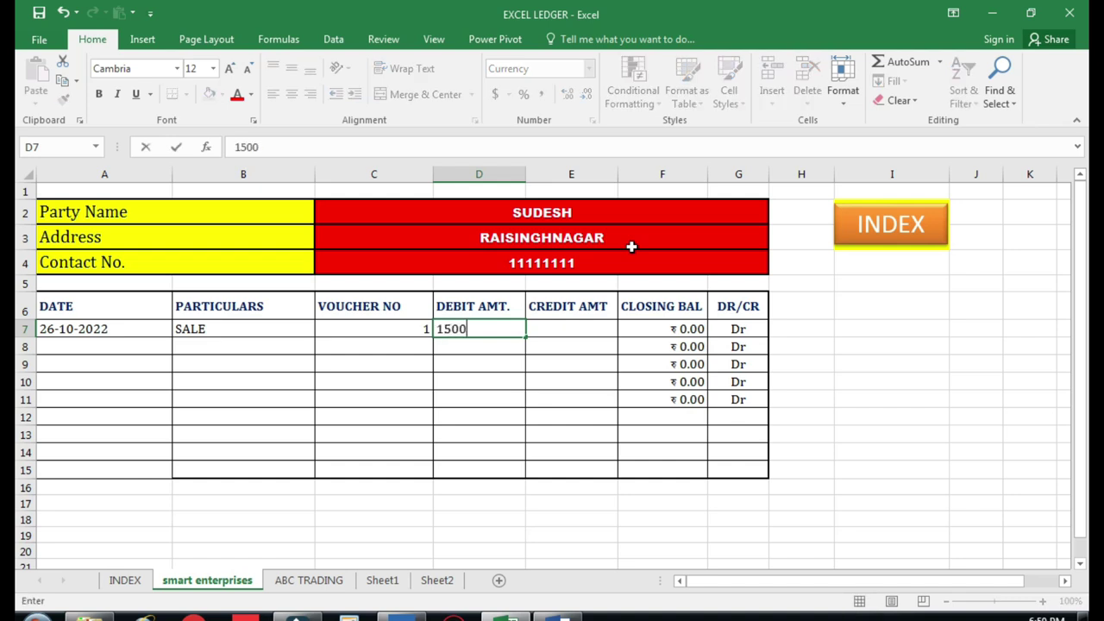
pyautogui.press('Return')
pyautogui.press('Up')
pyautogui.write('1')
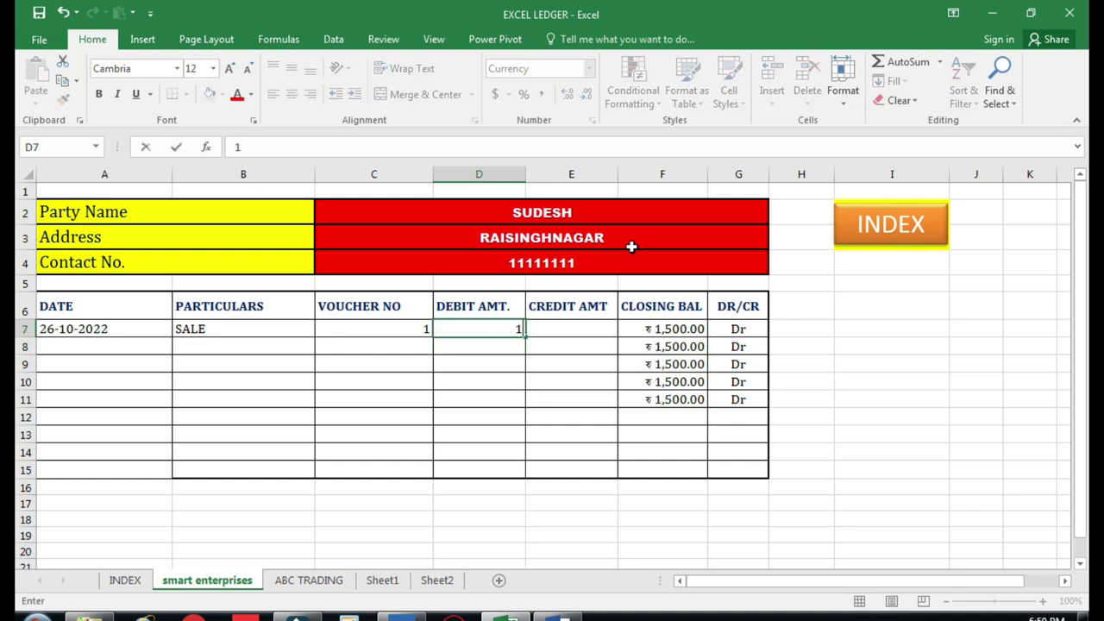
pyautogui.write(',545')
pyautogui.press('Return')
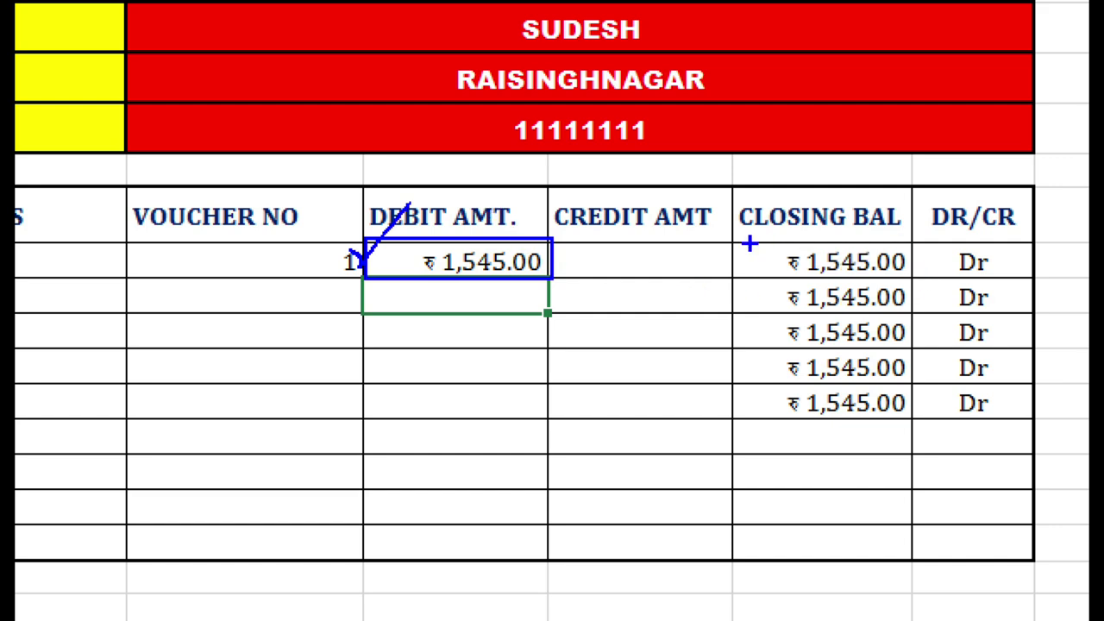
pyautogui.moveTo(718, 233)
pyautogui.mouseDown()
pyautogui.moveTo(758, 275)
pyautogui.moveTo(1034, 283)
pyautogui.moveTo(1050, 207)
pyautogui.mouseUp()
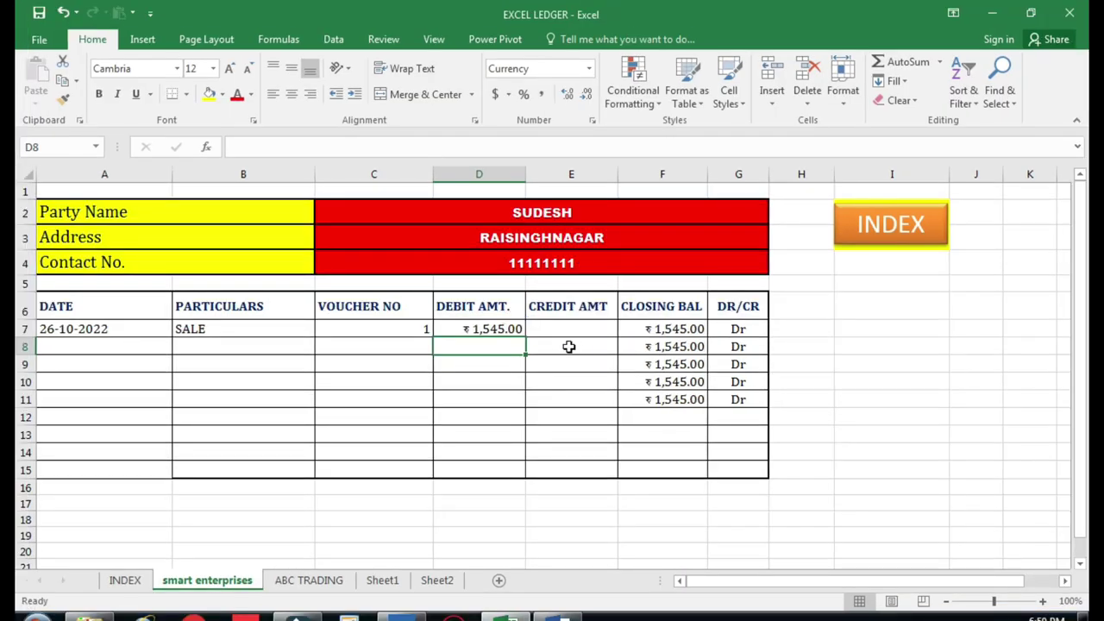
# Enter date 28-10-2022 in A8 and RECEPT as the row 8 particulars
pyautogui.click(560, 344)
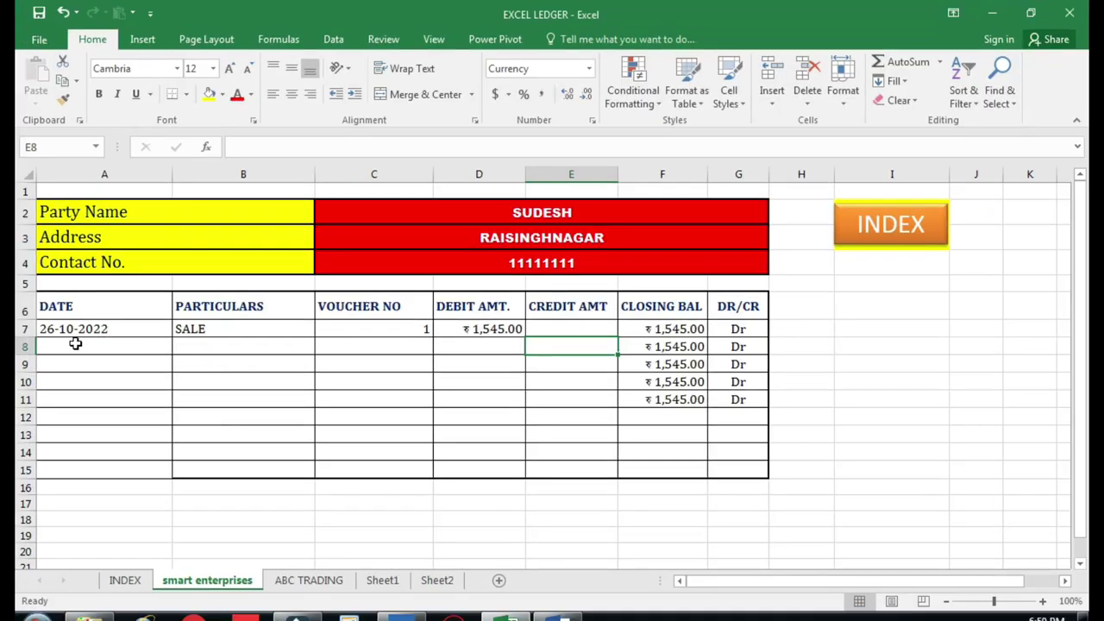
pyautogui.click(75, 345)
pyautogui.write('28-')
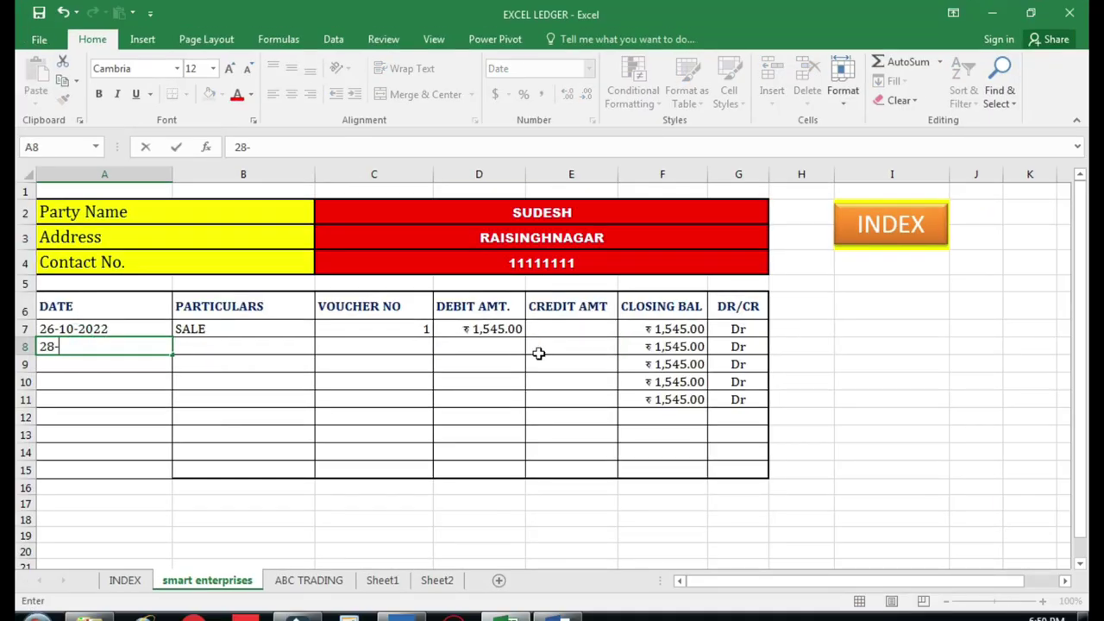
pyautogui.write('10-2022')
pyautogui.press('Return')
pyautogui.press('Up')
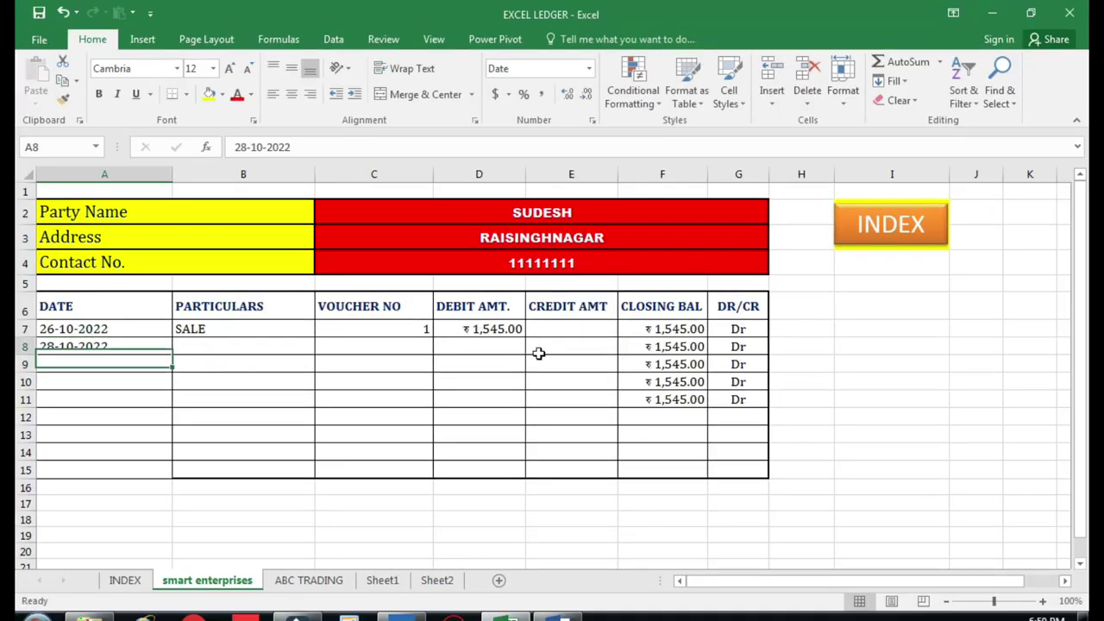
pyautogui.press('Right')
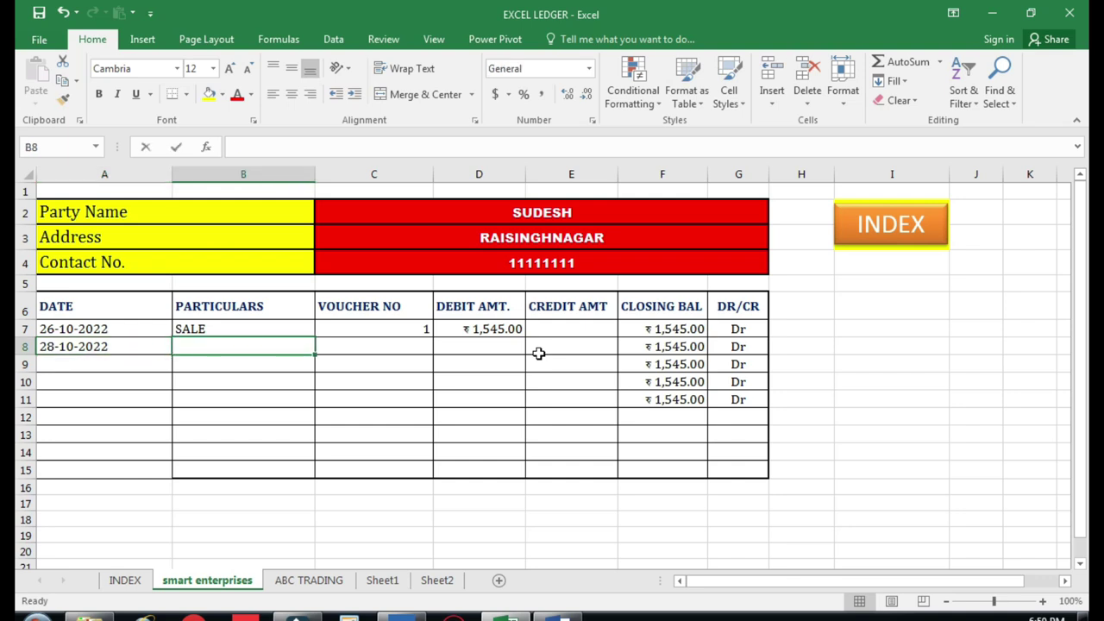
pyautogui.write('RECEPT')
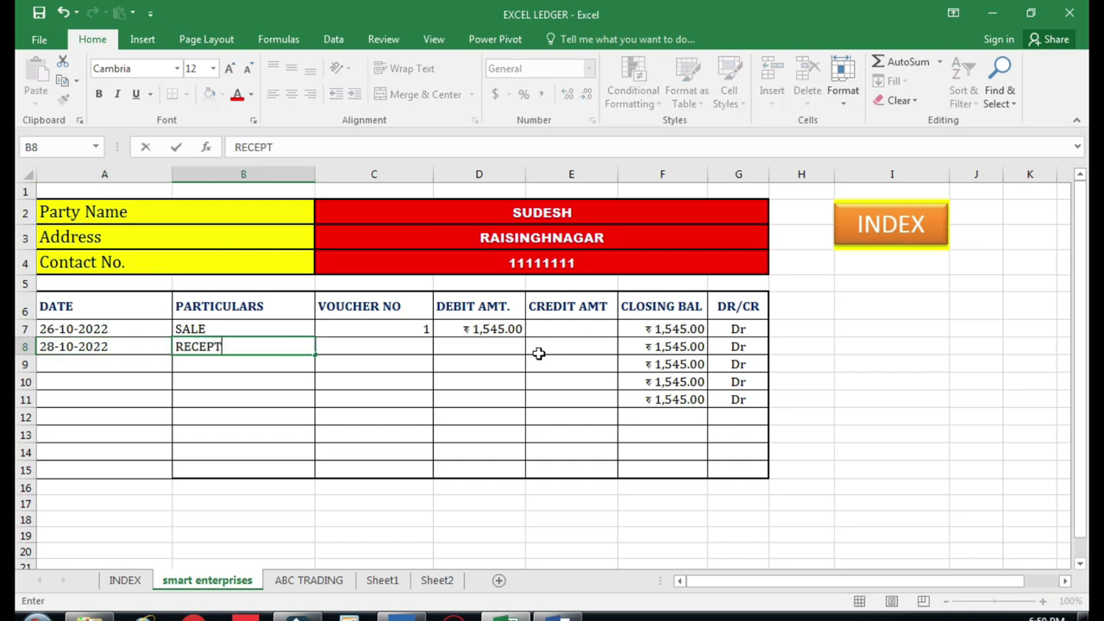
pyautogui.press('Tab')
# Enter voucher 111 and a 1,540 credit in row 8, leaving ₹5.00 Dr
pyautogui.write('111')
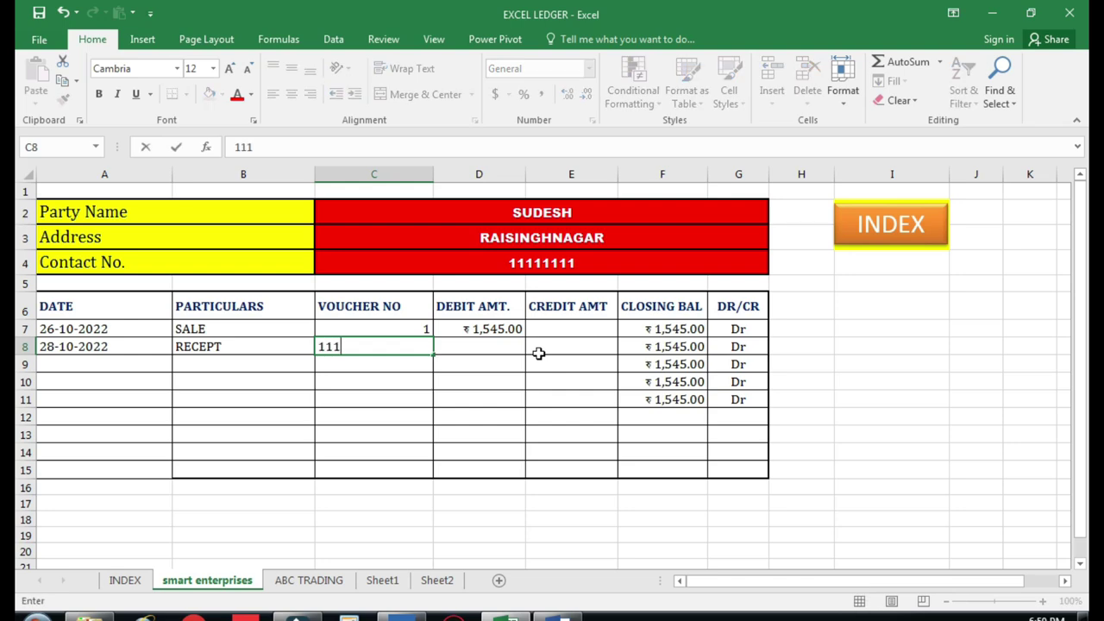
pyautogui.press('Return')
pyautogui.press('Up')
pyautogui.press('Right')
pyautogui.press('Right')
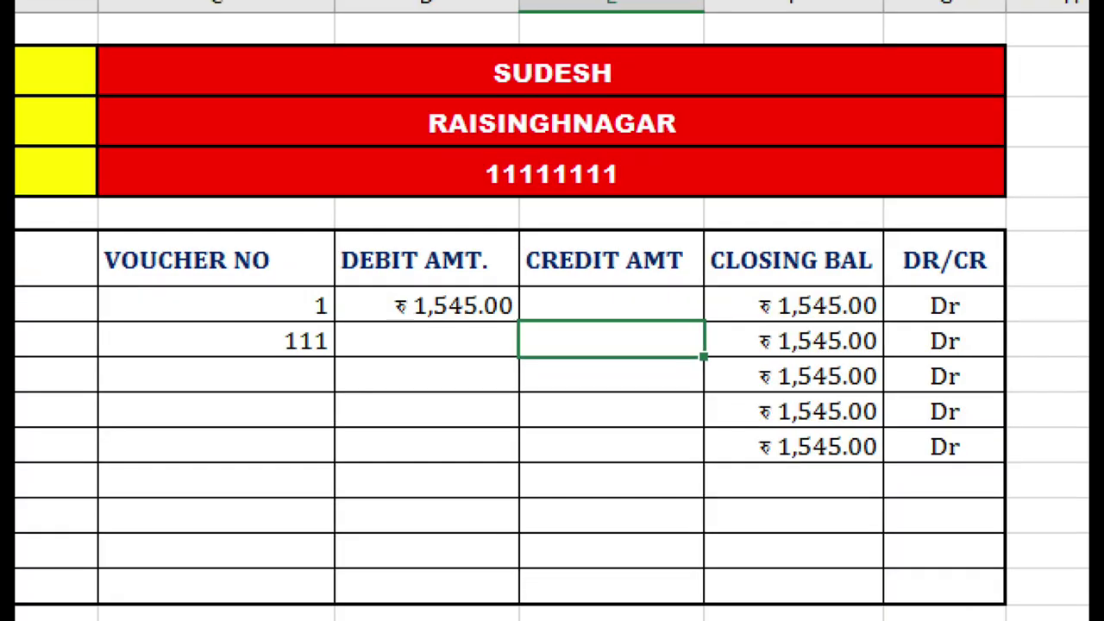
pyautogui.click(530, 351)
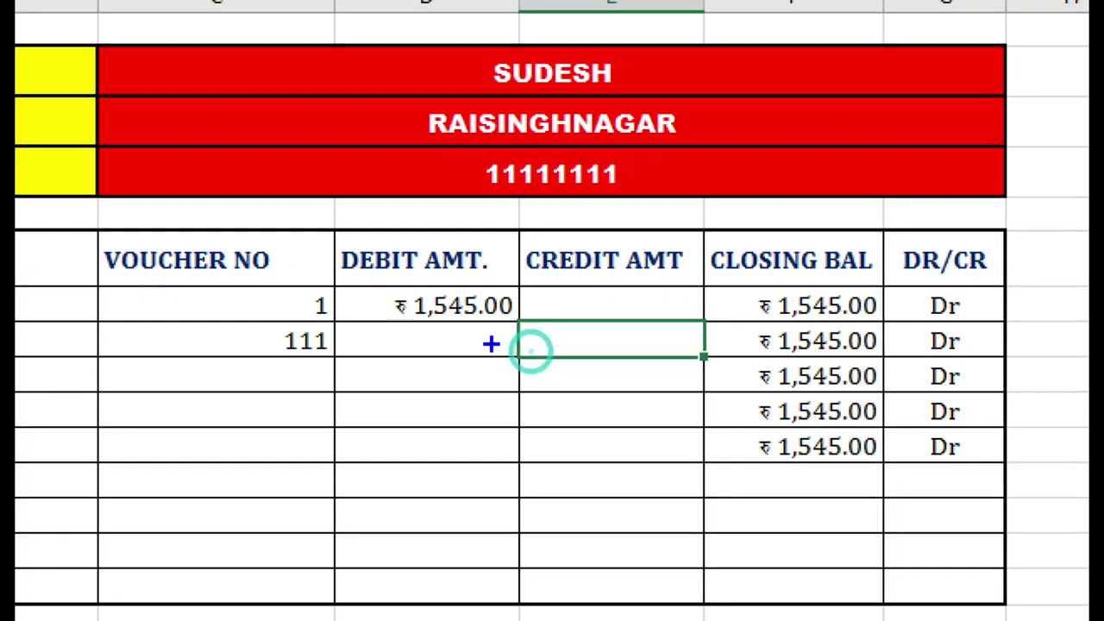
pyautogui.click(530, 350)
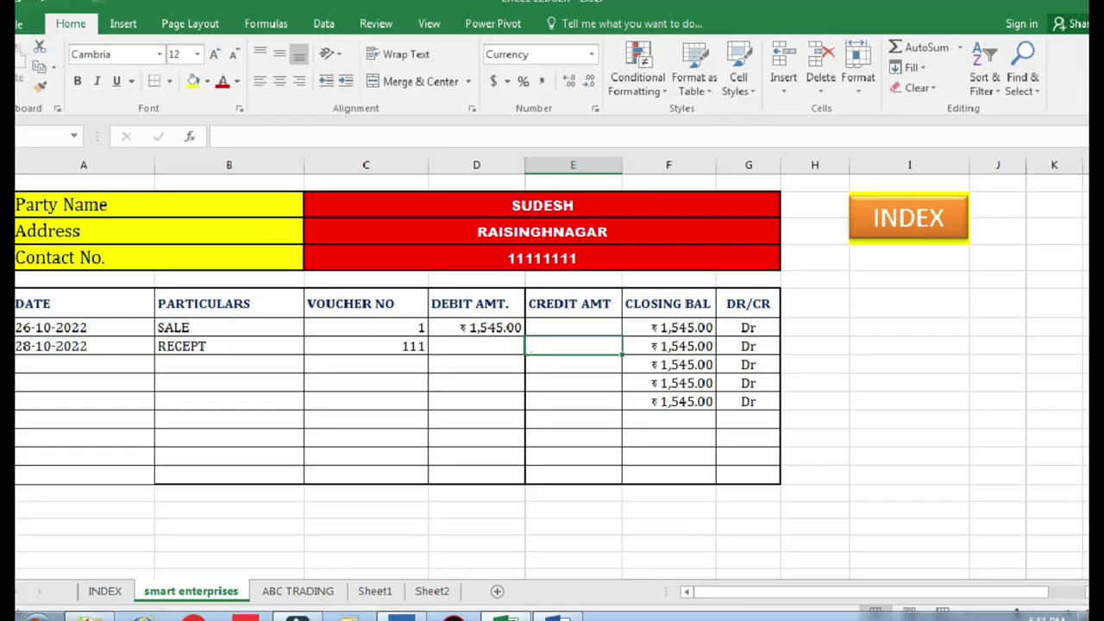
pyautogui.write('1,5')
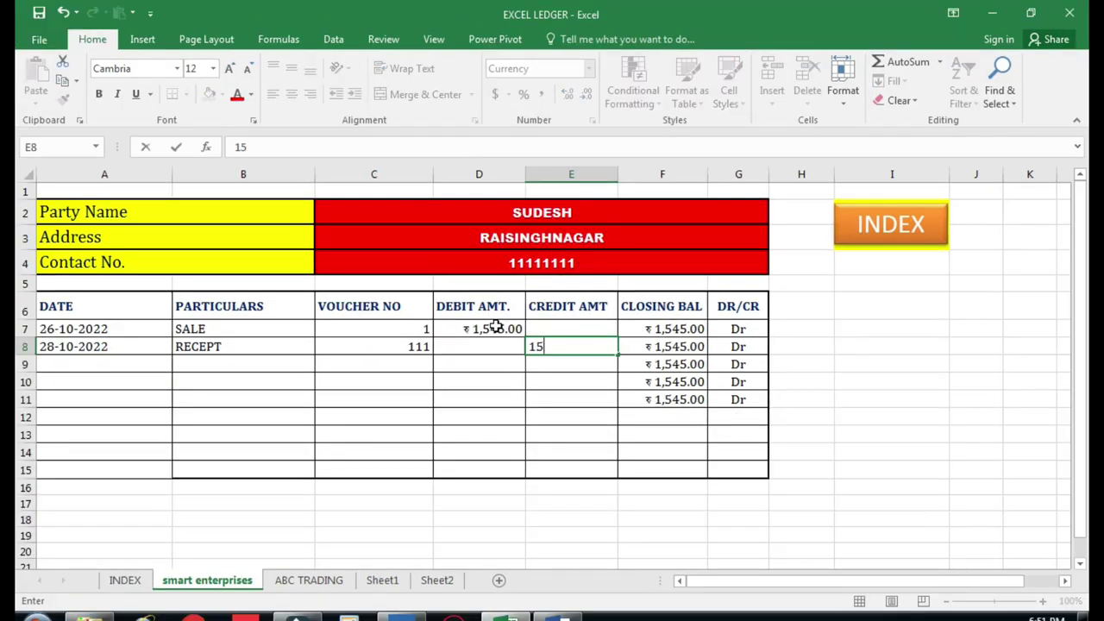
pyautogui.write('40')
pyautogui.press('Return')
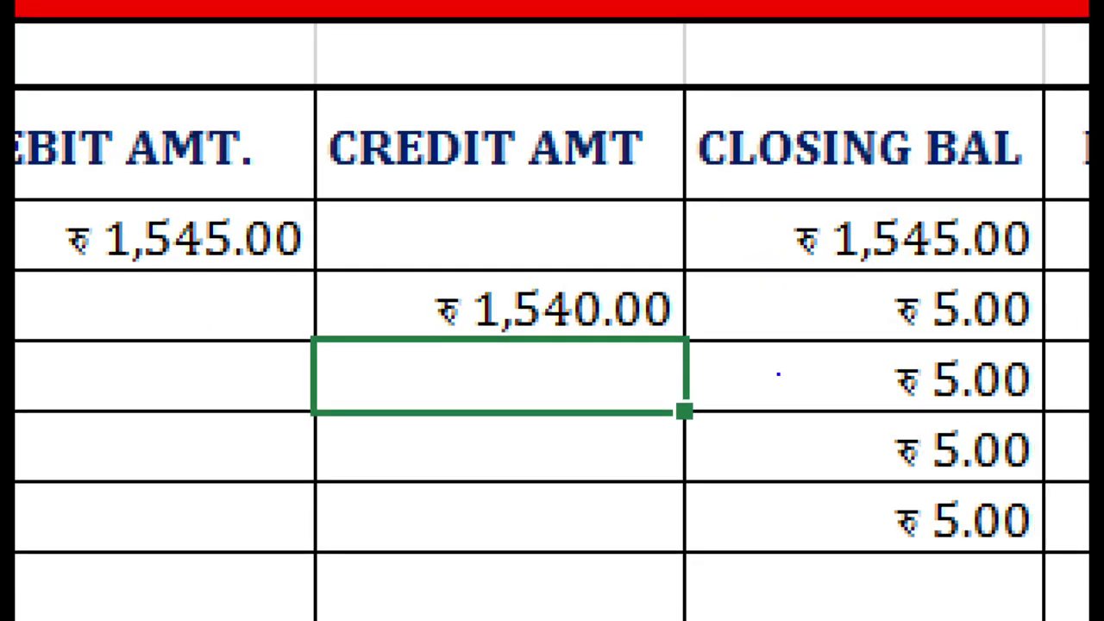
pyautogui.click(640, 362)
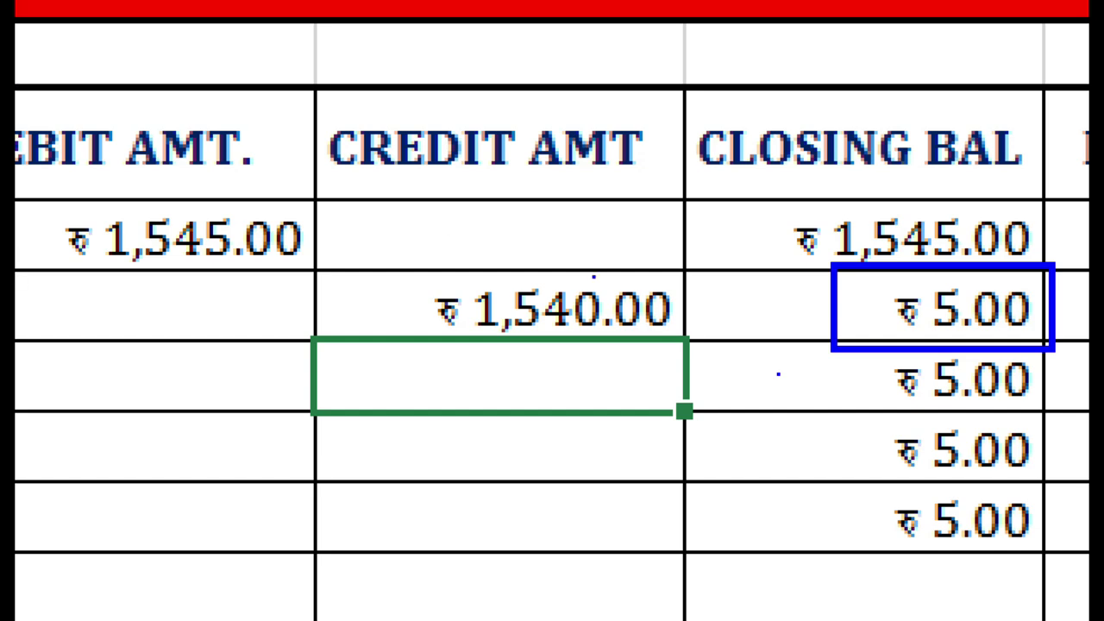
pyautogui.click(594, 338)
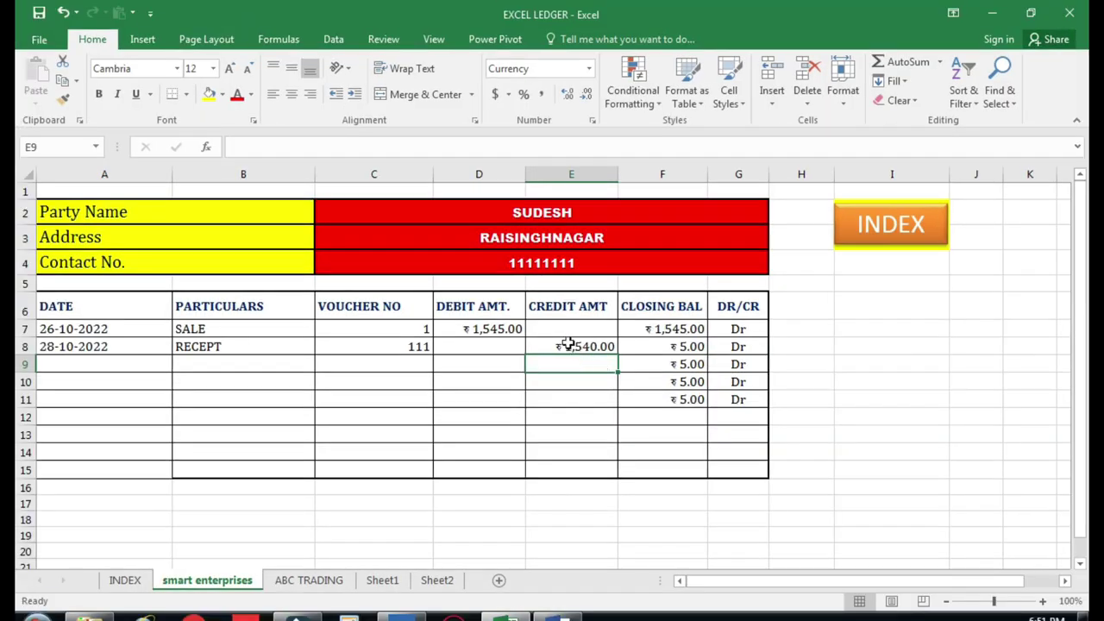
pyautogui.click(565, 346)
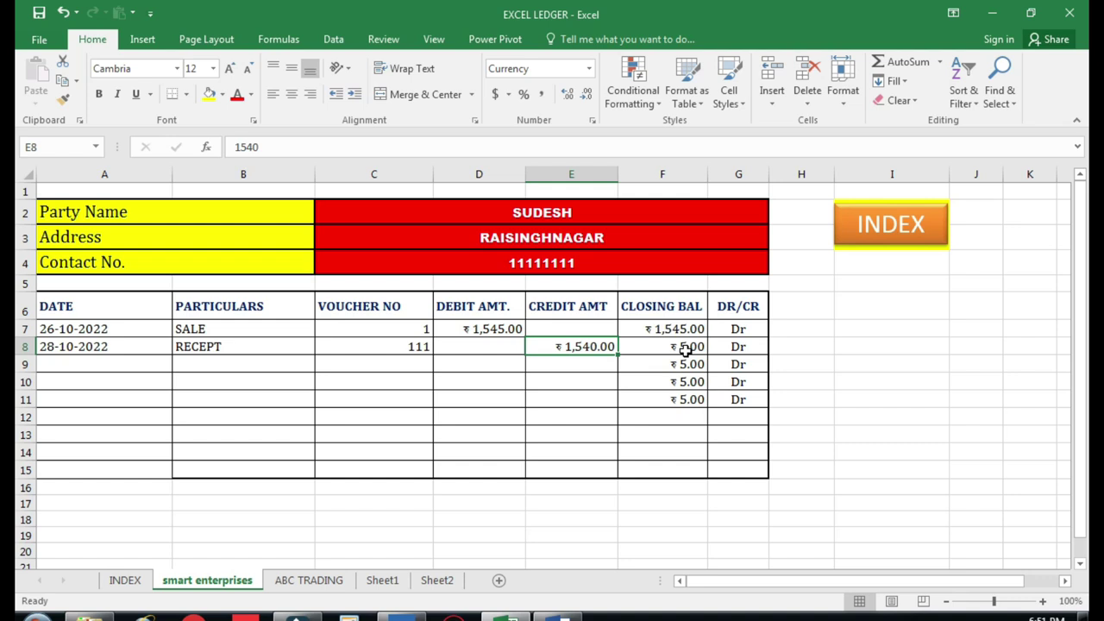
# Credit 5 in E9 and label B9 CASH DISCOUNT, zeroing the closing balance
pyautogui.press('Down')
pyautogui.write('5')
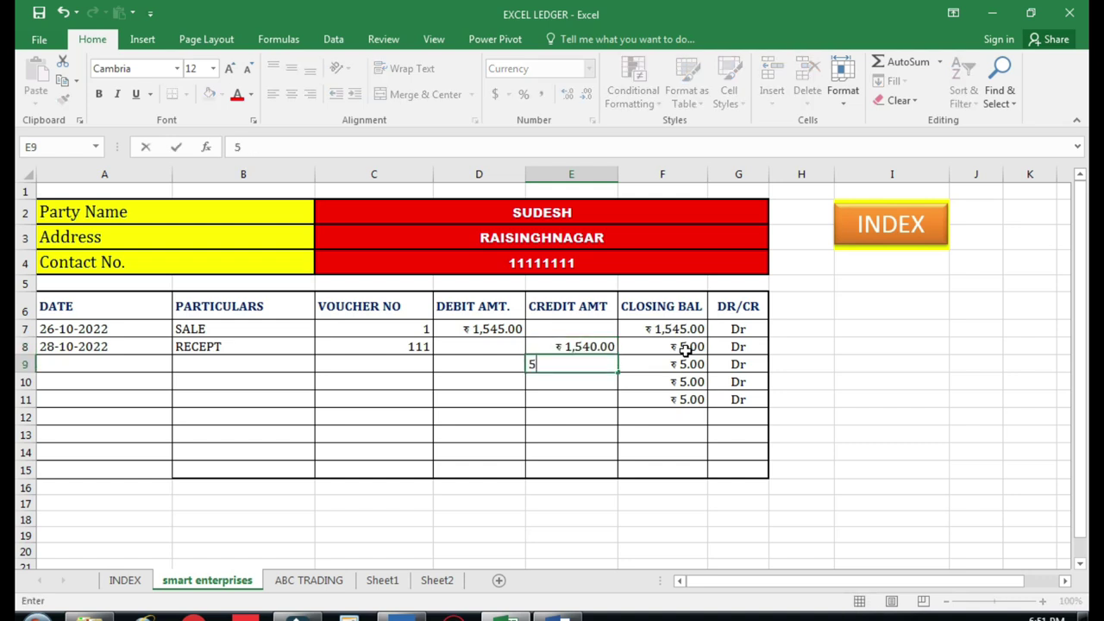
pyautogui.press('Return')
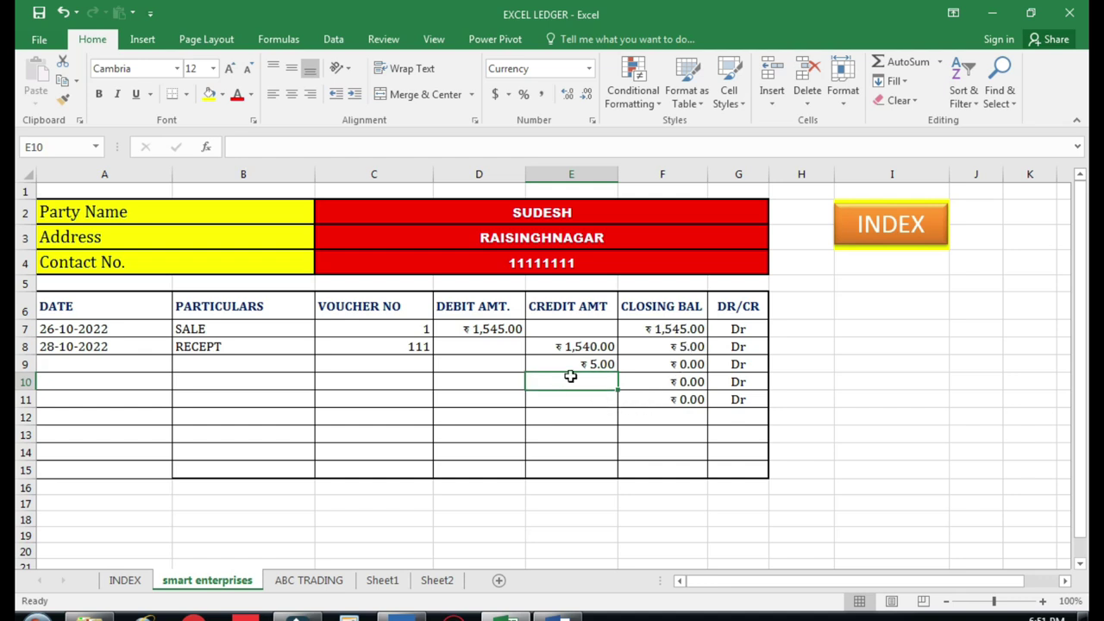
pyautogui.click(280, 365)
pyautogui.write('CAS')
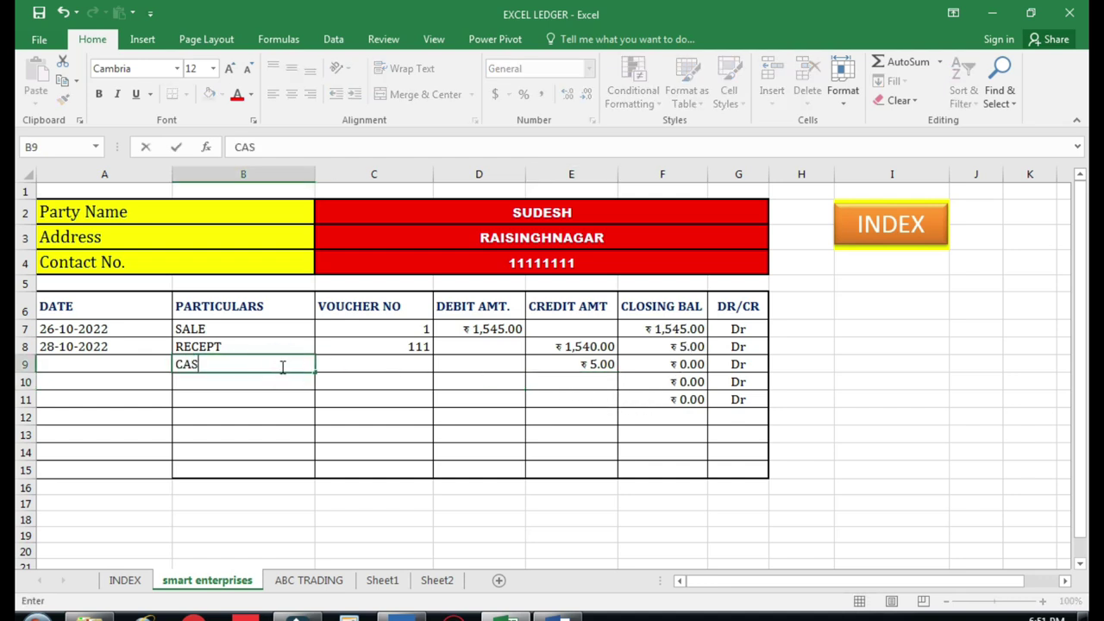
pyautogui.write('H DI')
pyautogui.write('S')
pyautogui.write('COUNT')
pyautogui.press('Return')
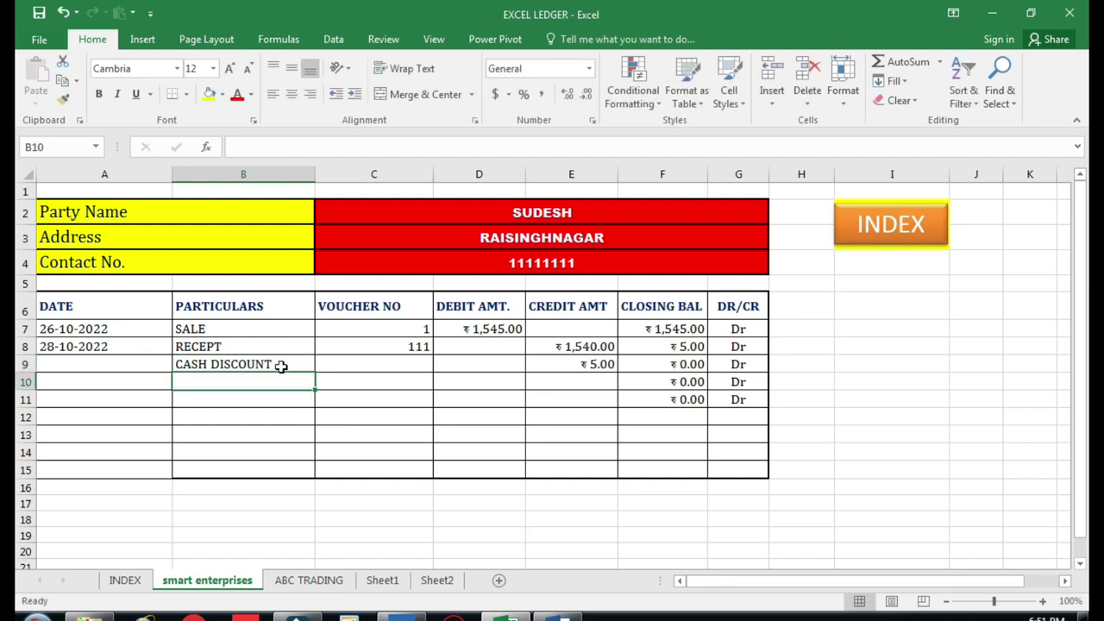
pyautogui.click(539, 360)
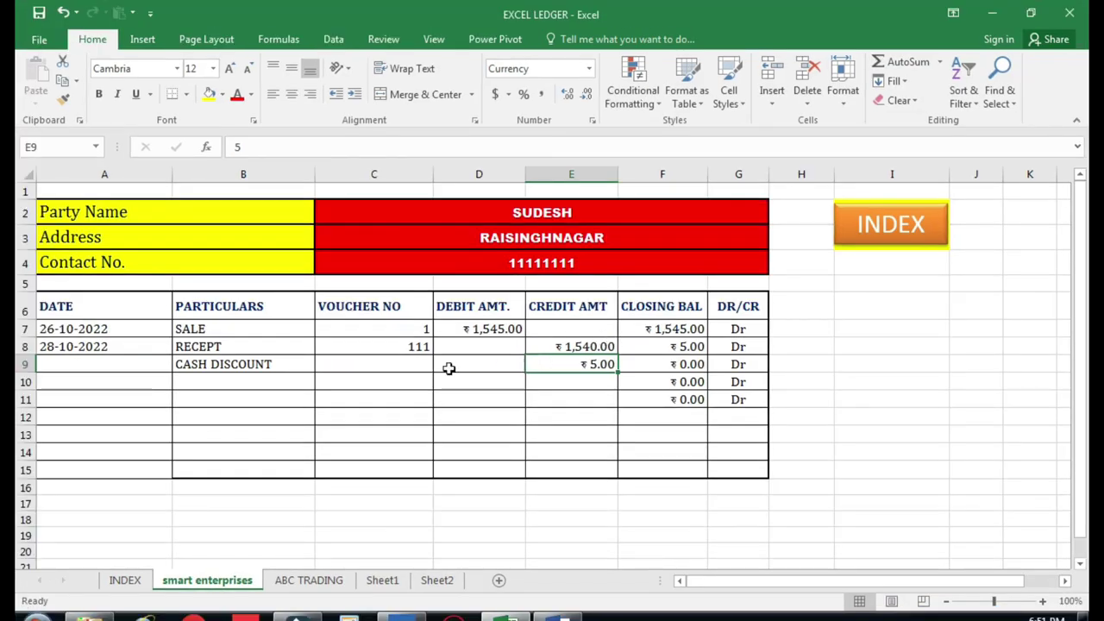
pyautogui.click(281, 366)
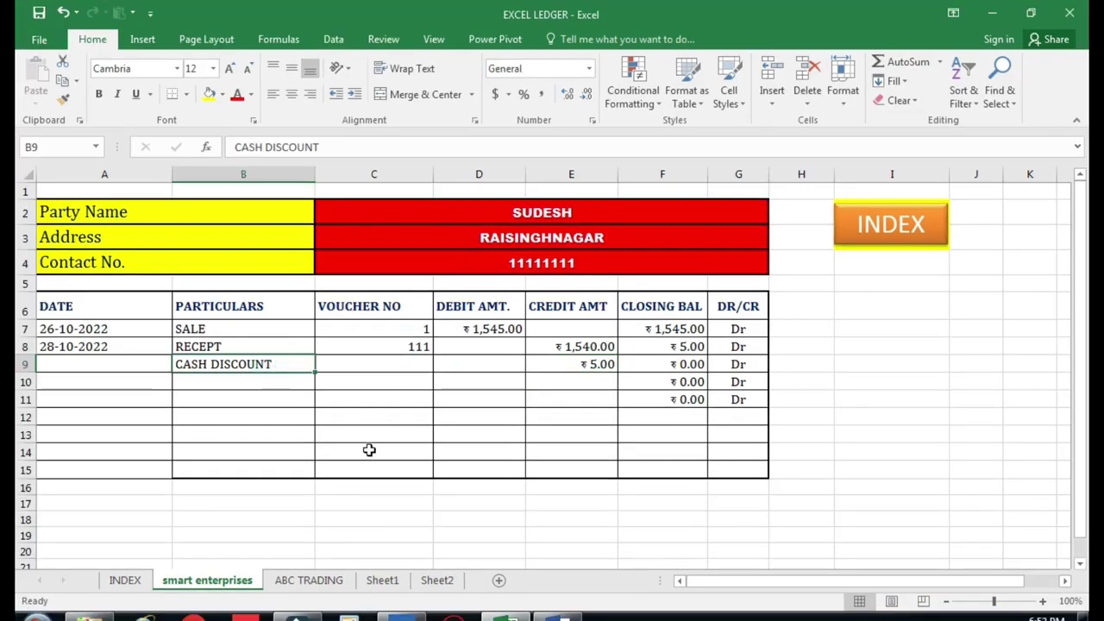
pyautogui.click(428, 582)
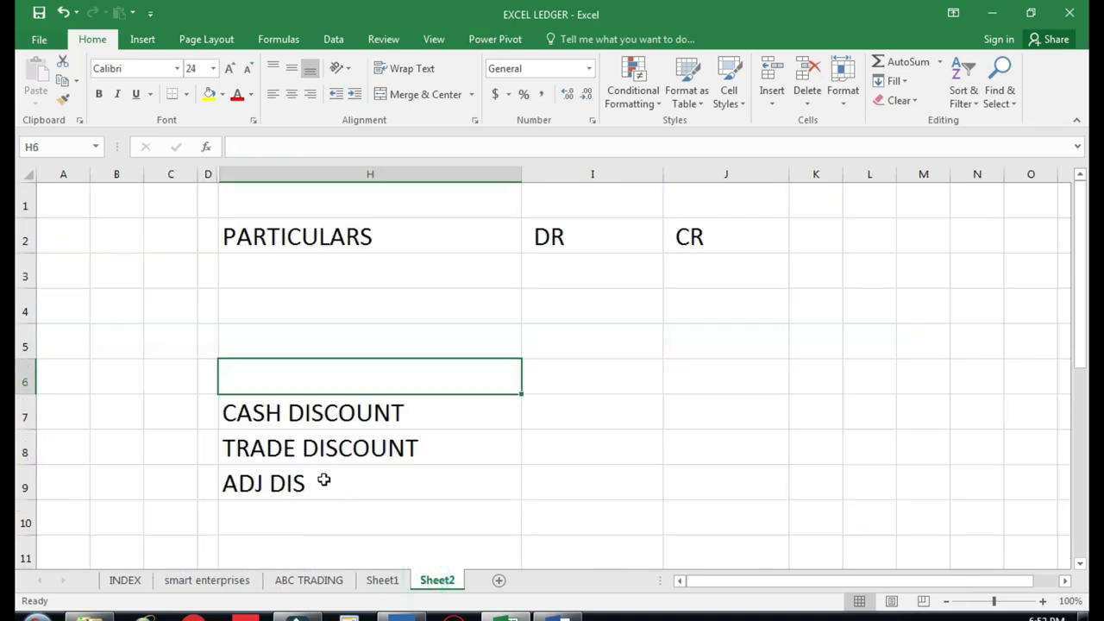
pyautogui.click(319, 449)
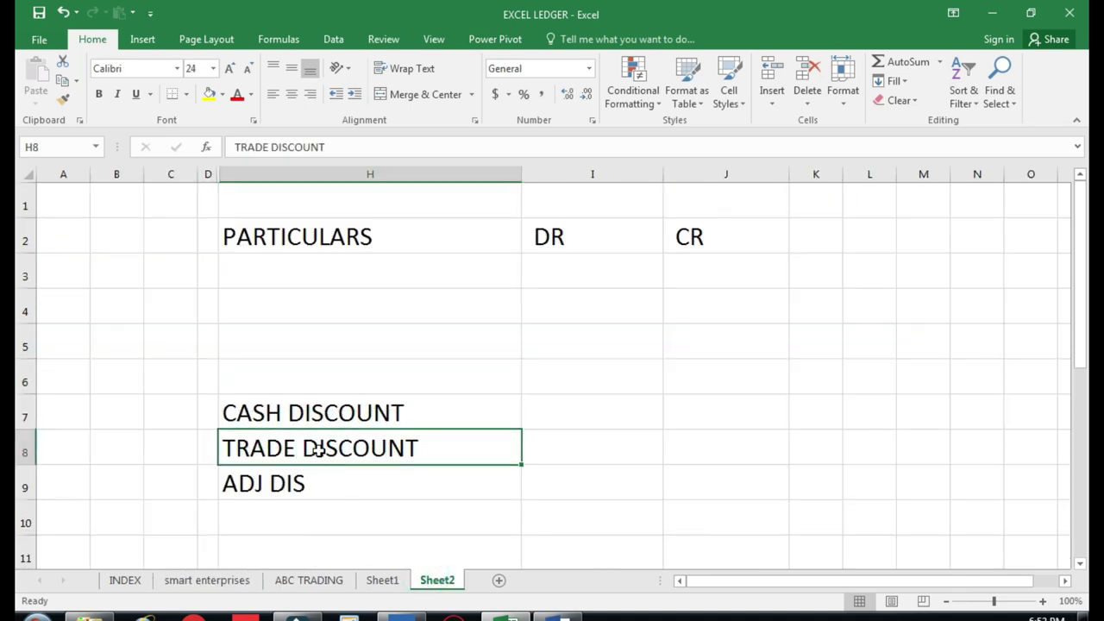
pyautogui.click(306, 583)
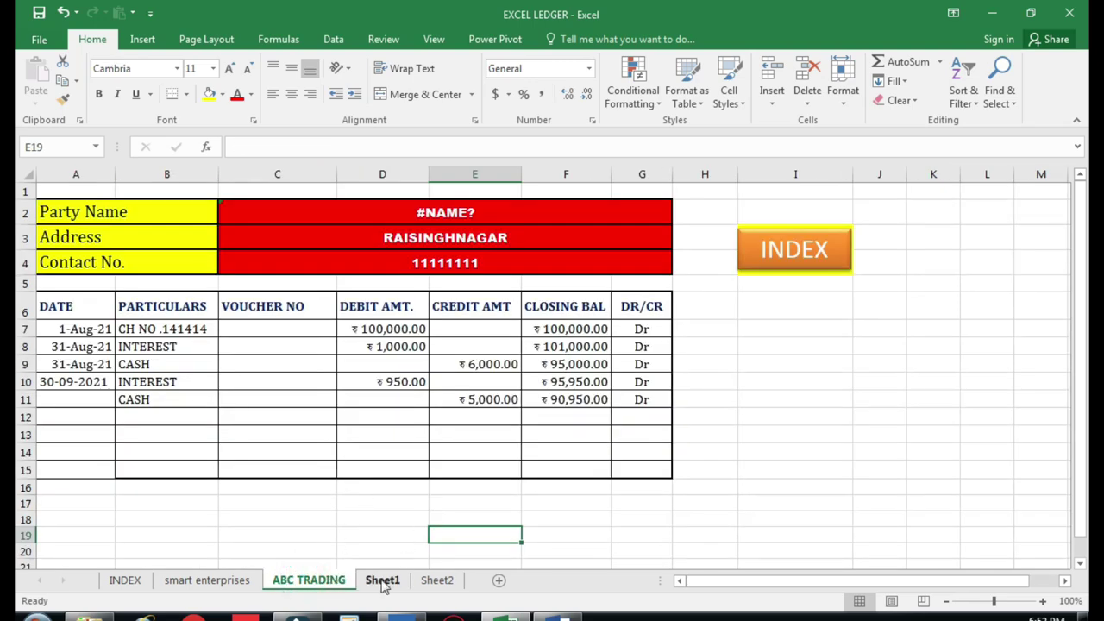
pyautogui.click(207, 580)
pyautogui.scroll(-1, 481, 402)
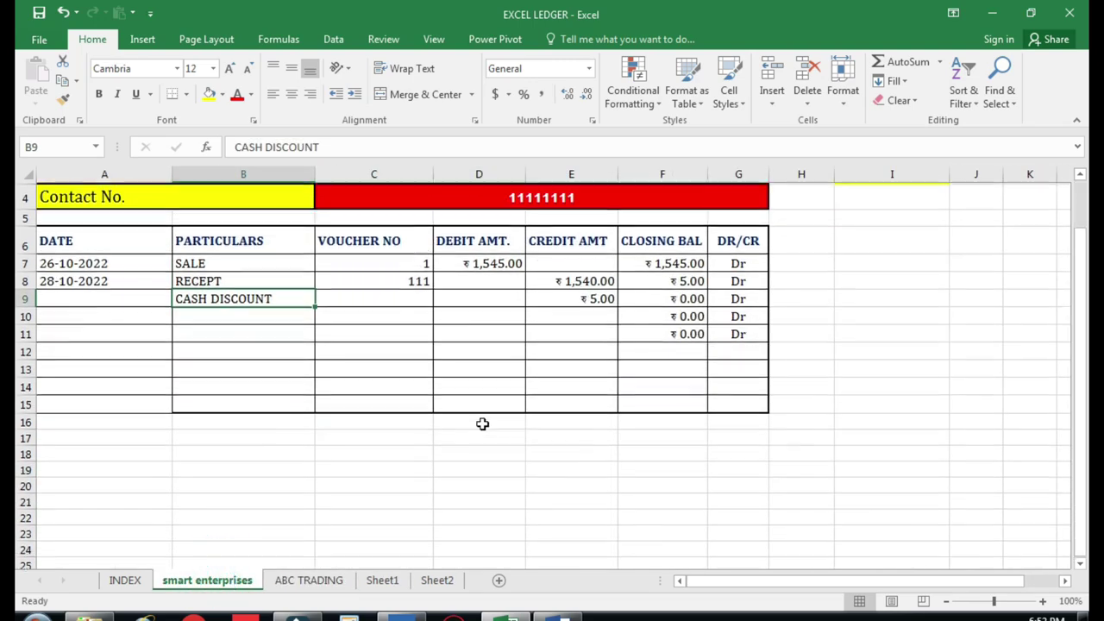
# Enter 1545 and 40 below the ledger, labelled TOTAL and DISCOUNT
pyautogui.scroll(-6, 478, 455)
pyautogui.click(478, 334)
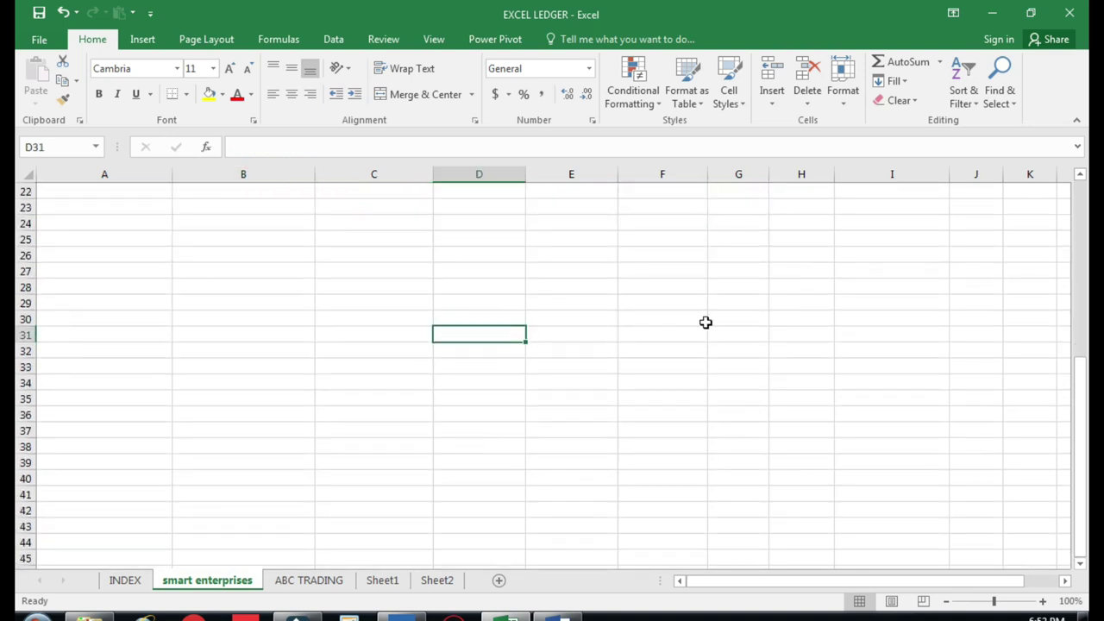
pyautogui.write('1545')
pyautogui.press('Return')
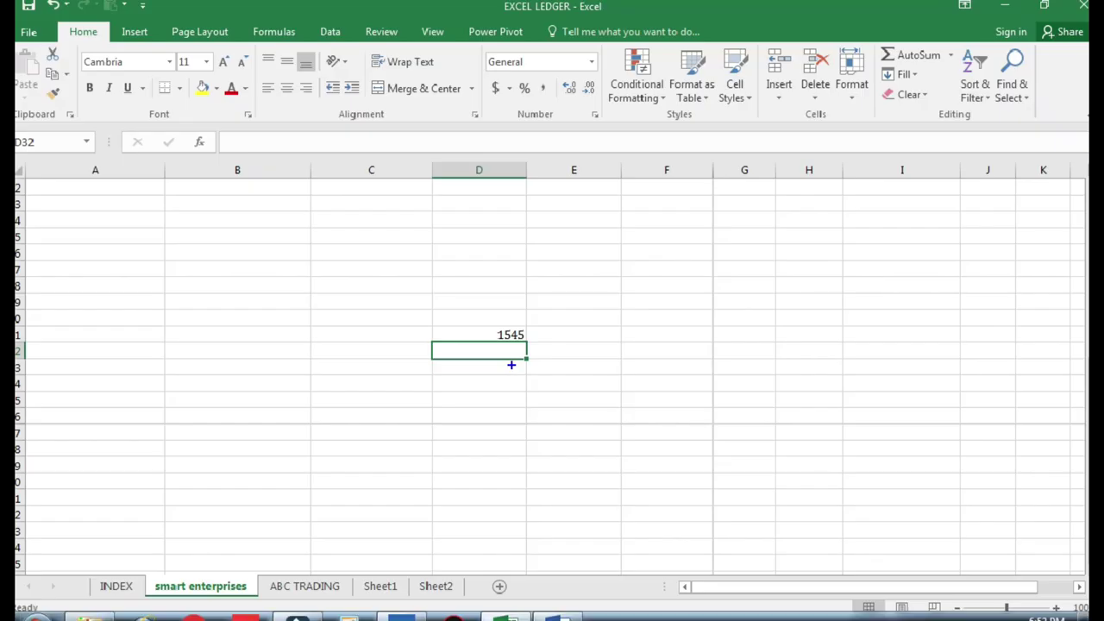
pyautogui.write('40')
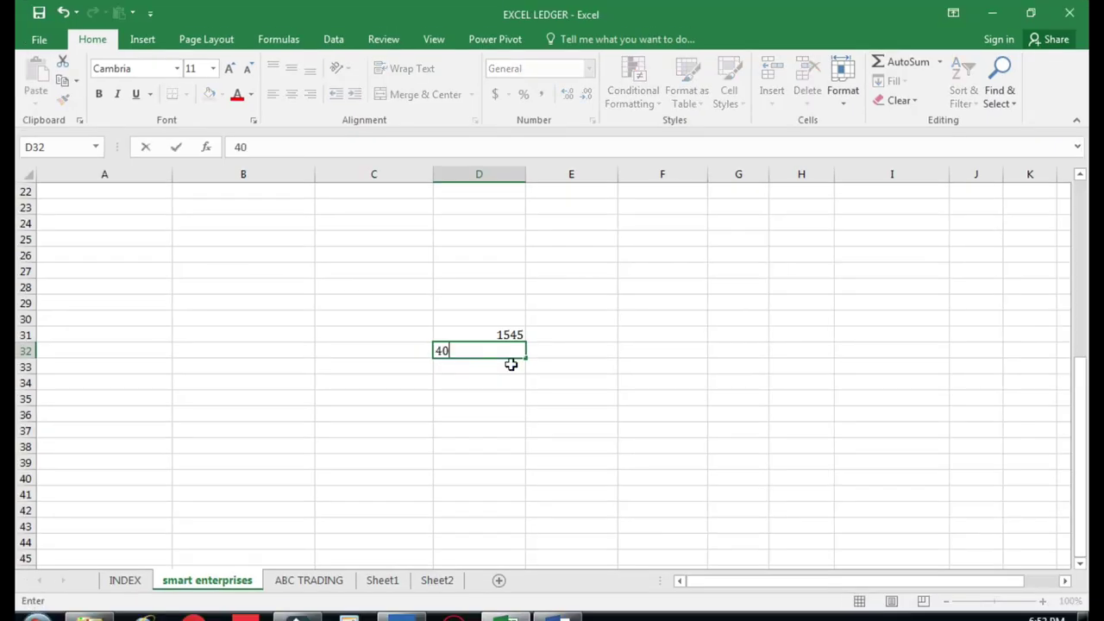
pyautogui.press('Return')
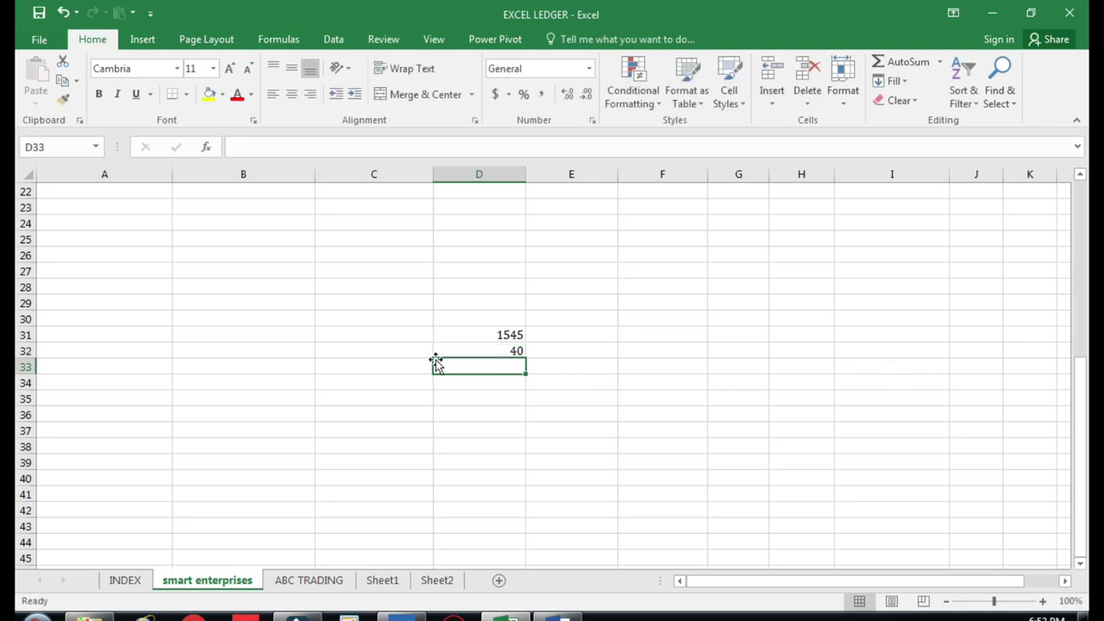
pyautogui.click(413, 333)
pyautogui.write('TOTAL')
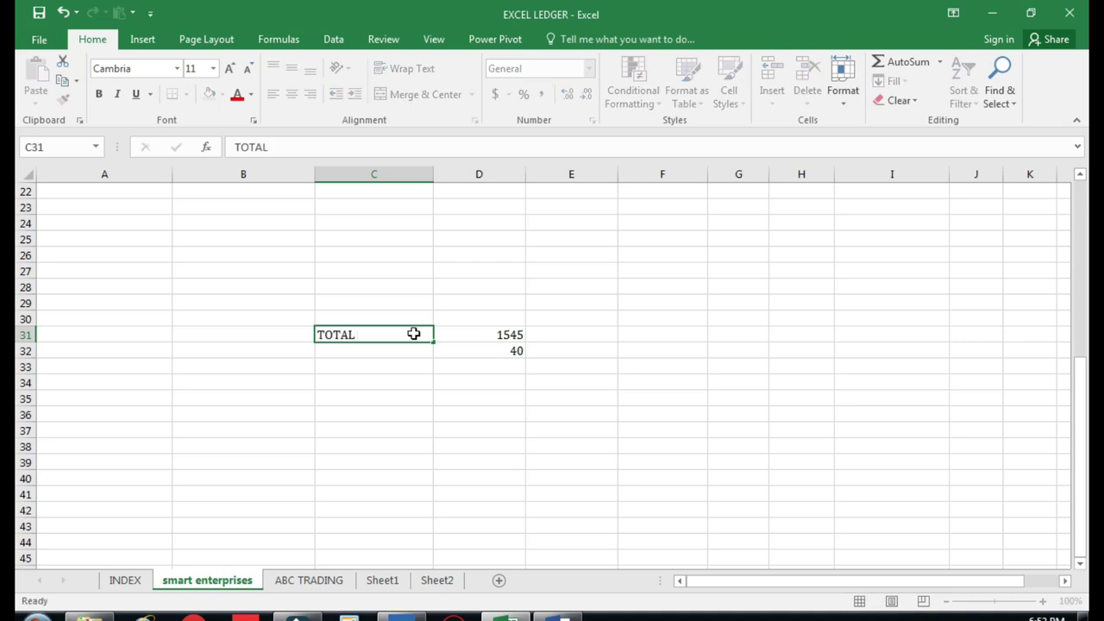
pyautogui.press('Return')
pyautogui.write('D')
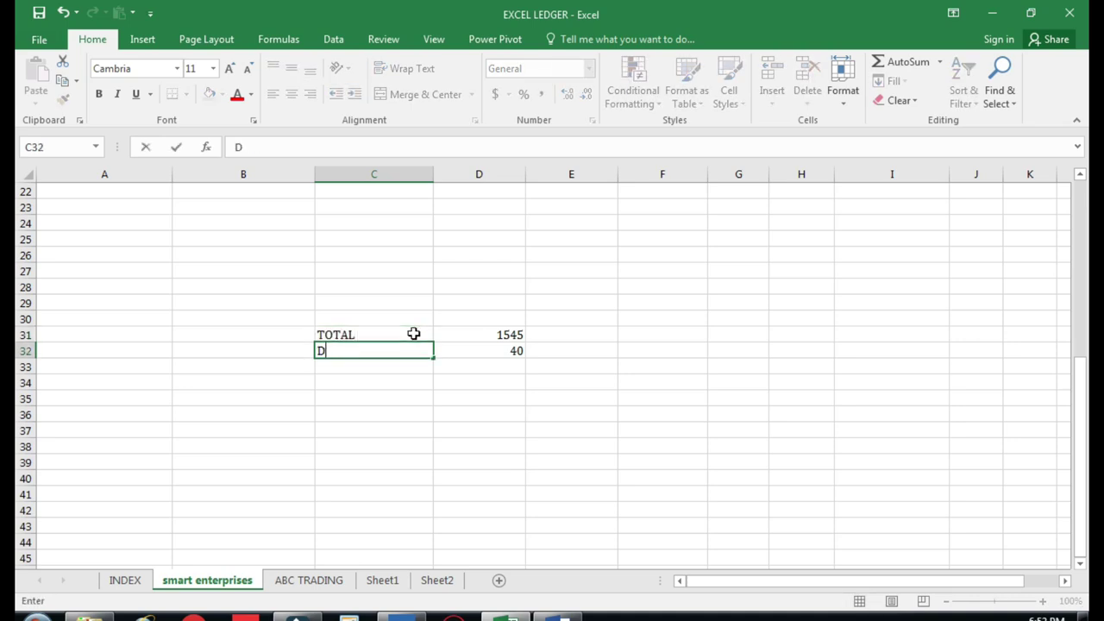
pyautogui.write('ISCOUNT')
pyautogui.press('Return')
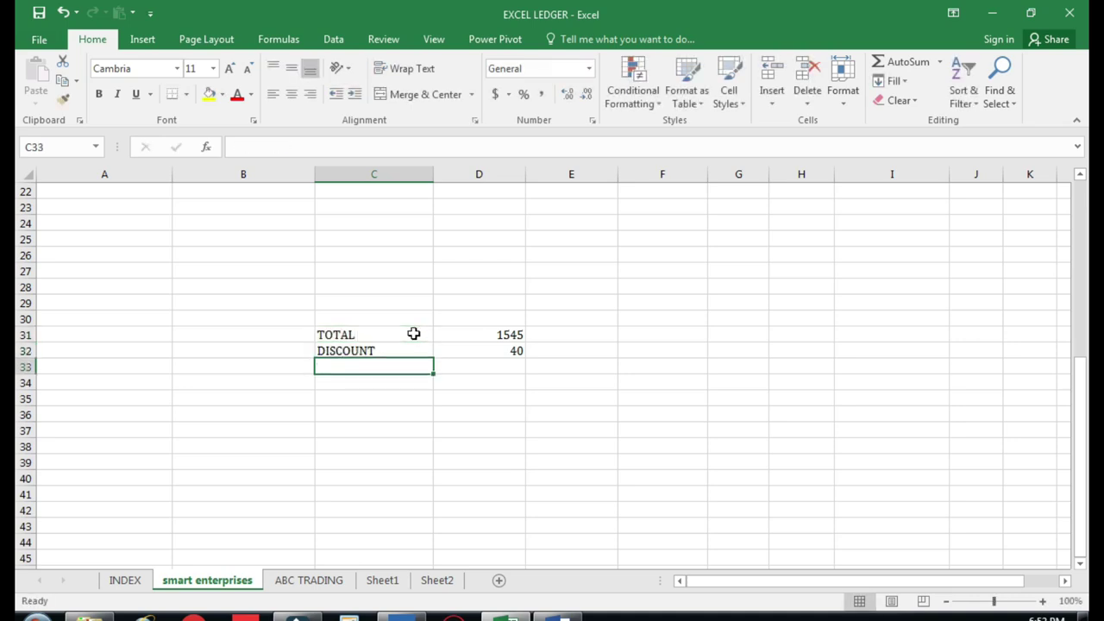
# Label row 33 NET AMT and enter the formula =+D31-D32 beside it, giving 1505
pyautogui.press('Up')
pyautogui.press('Right')
pyautogui.press('Return')
pyautogui.press('Left')
pyautogui.write('NET')
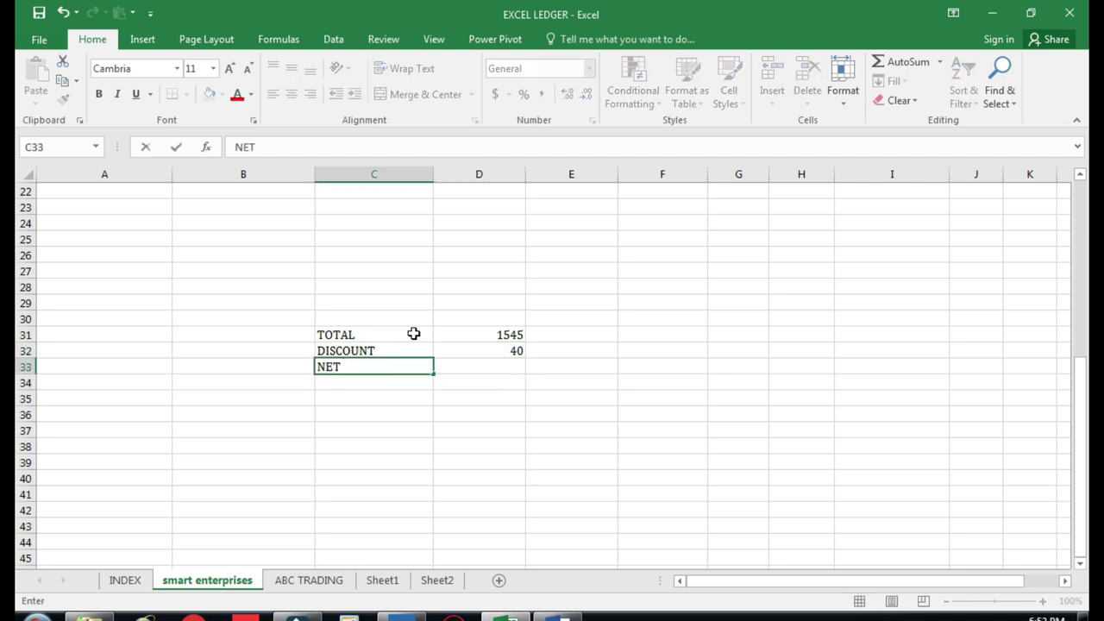
pyautogui.write(' AMT')
pyautogui.press('Right')
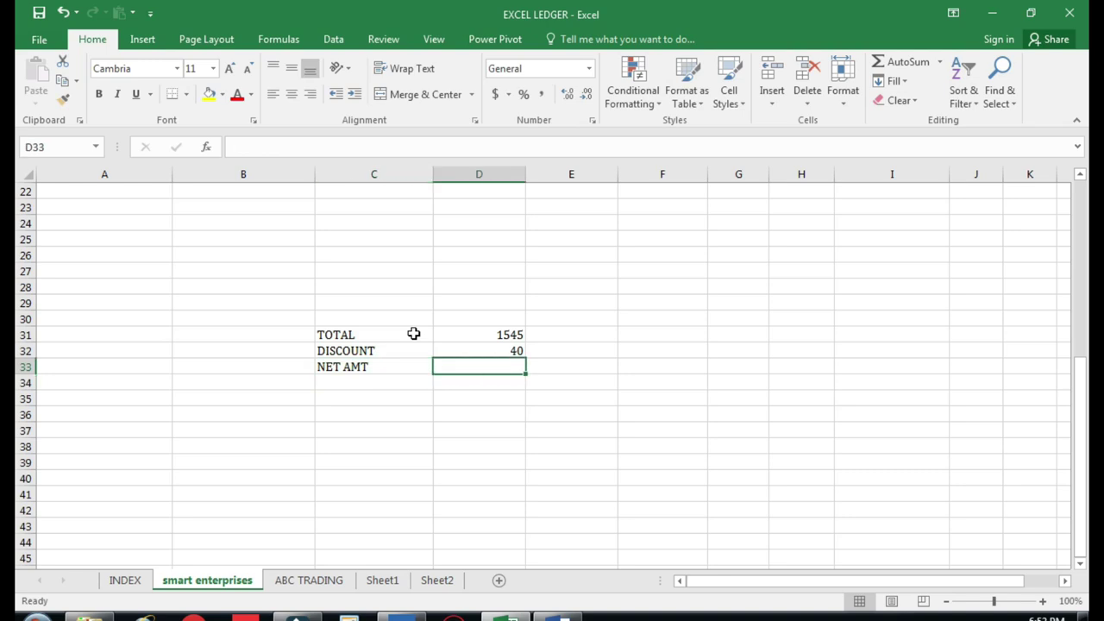
pyautogui.write('+')
pyautogui.press('Up')
pyautogui.press('Up')
pyautogui.write('-')
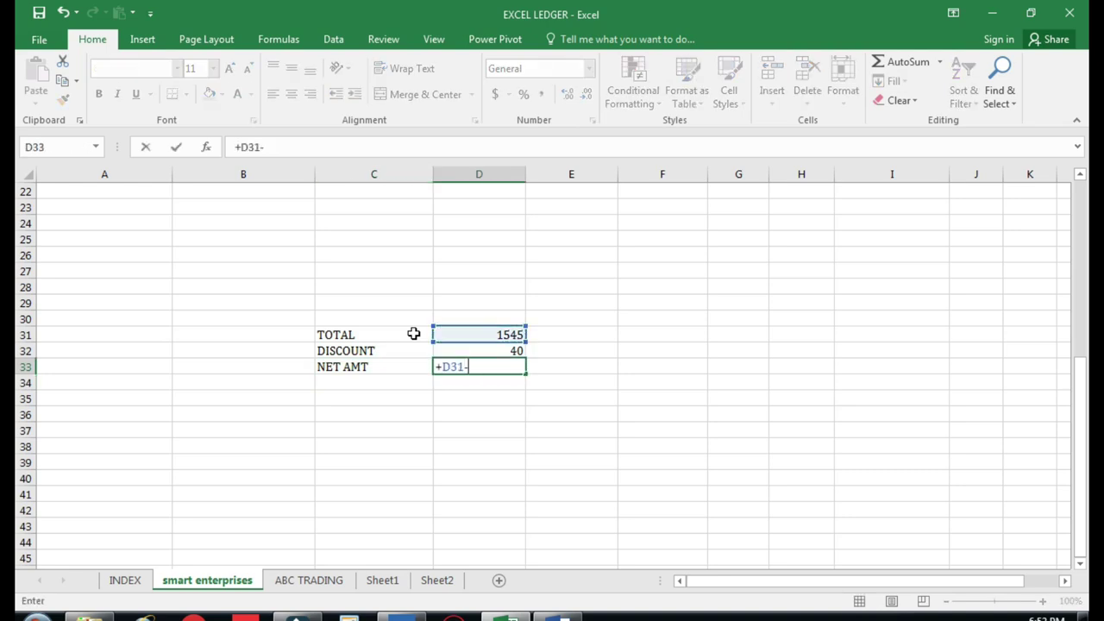
pyautogui.press('Up')
pyautogui.press('Return')
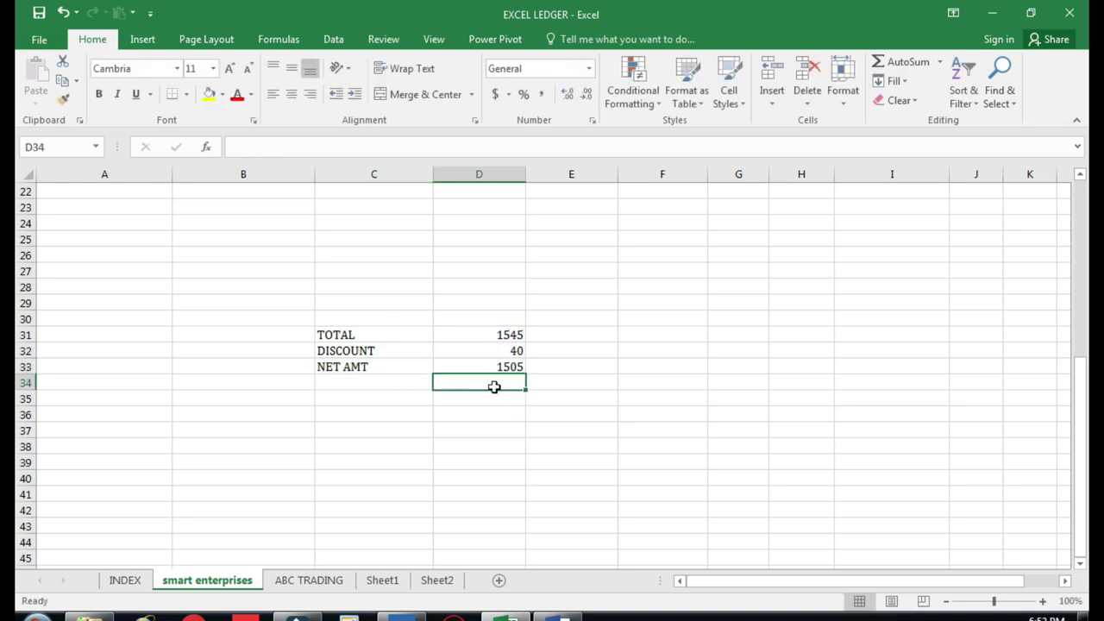
# Highlight the 1505 net amount and the 40 discount row with on-screen annotations
pyautogui.click(484, 368)
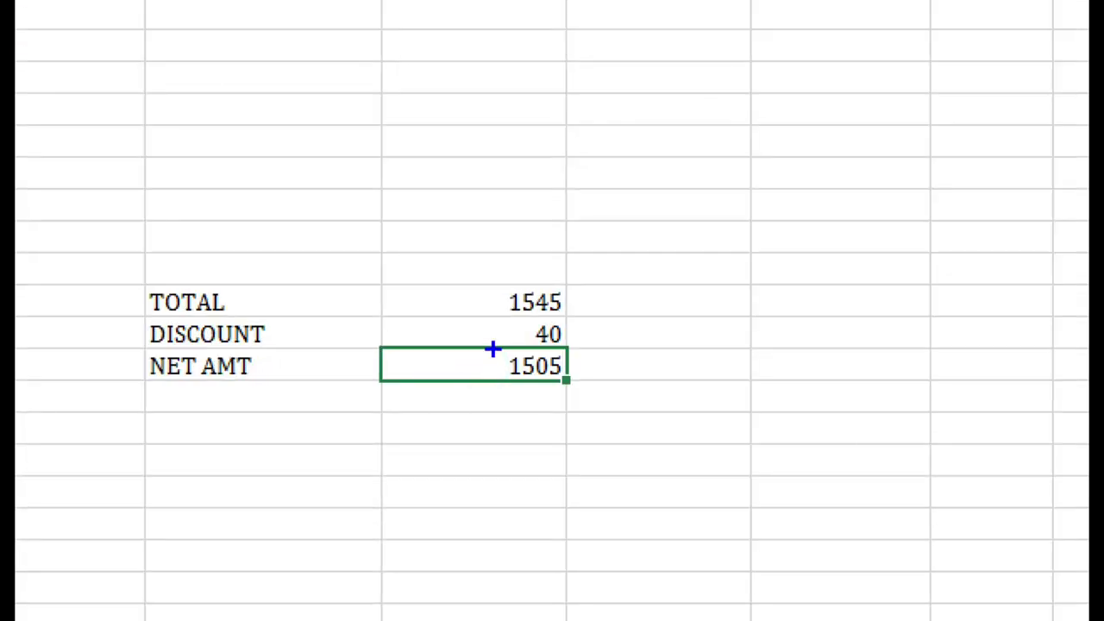
pyautogui.moveTo(461, 347); pyautogui.dragTo(576, 382)
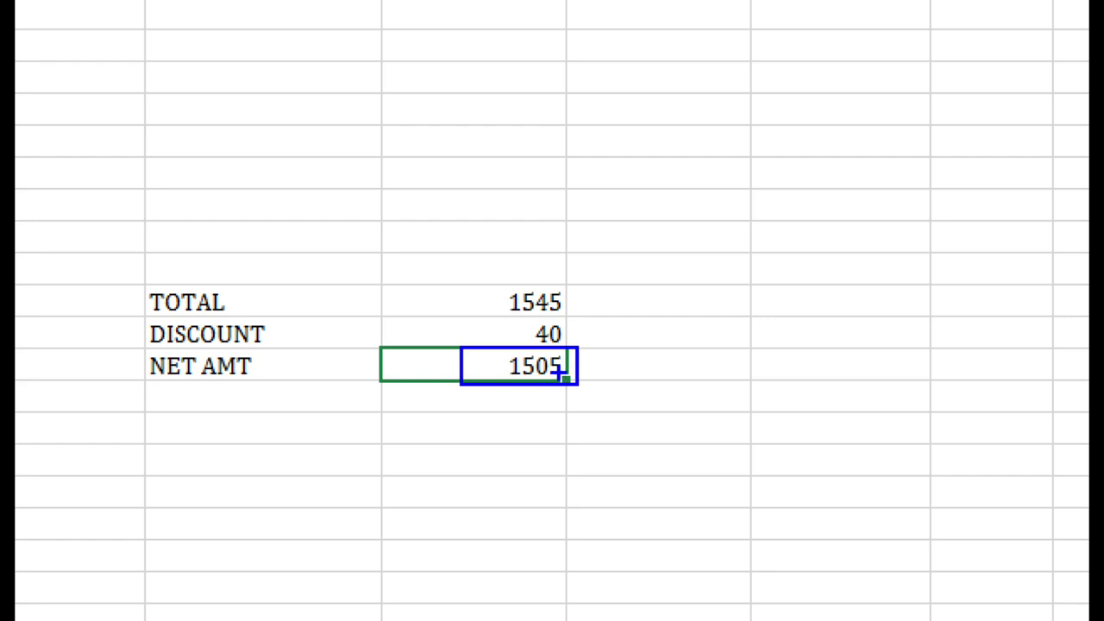
pyautogui.moveTo(315, 335)
pyautogui.mouseDown()
pyautogui.moveTo(401, 351)
pyautogui.moveTo(489, 337)
pyautogui.mouseUp()
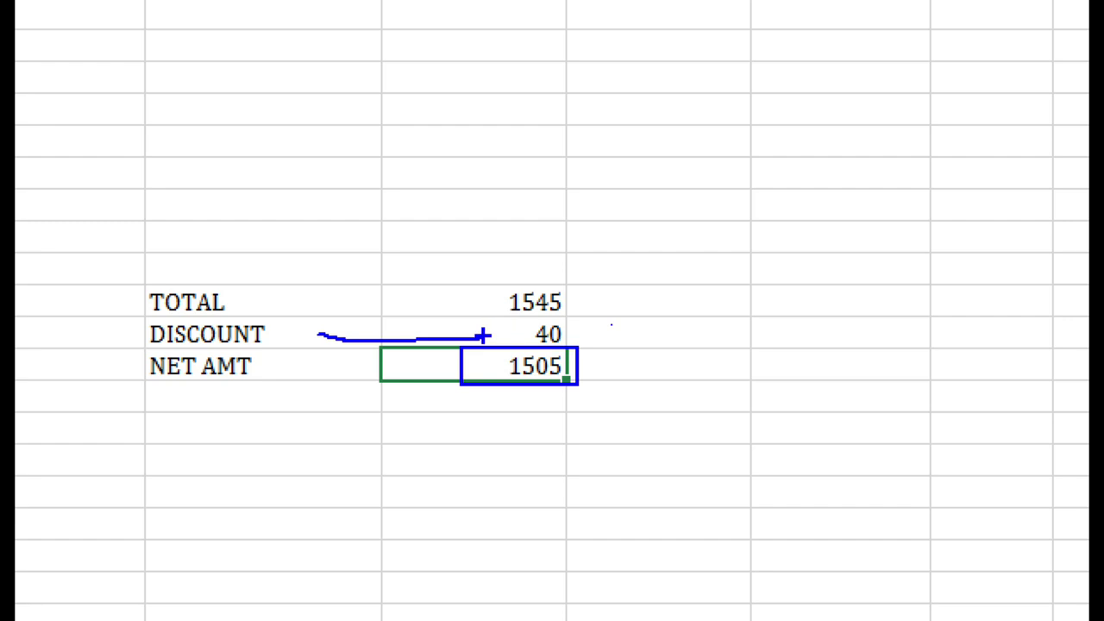
pyautogui.moveTo(483, 336)
pyautogui.mouseDown()
pyautogui.moveTo(596, 328)
pyautogui.moveTo(504, 321)
pyautogui.moveTo(552, 345)
pyautogui.mouseUp()
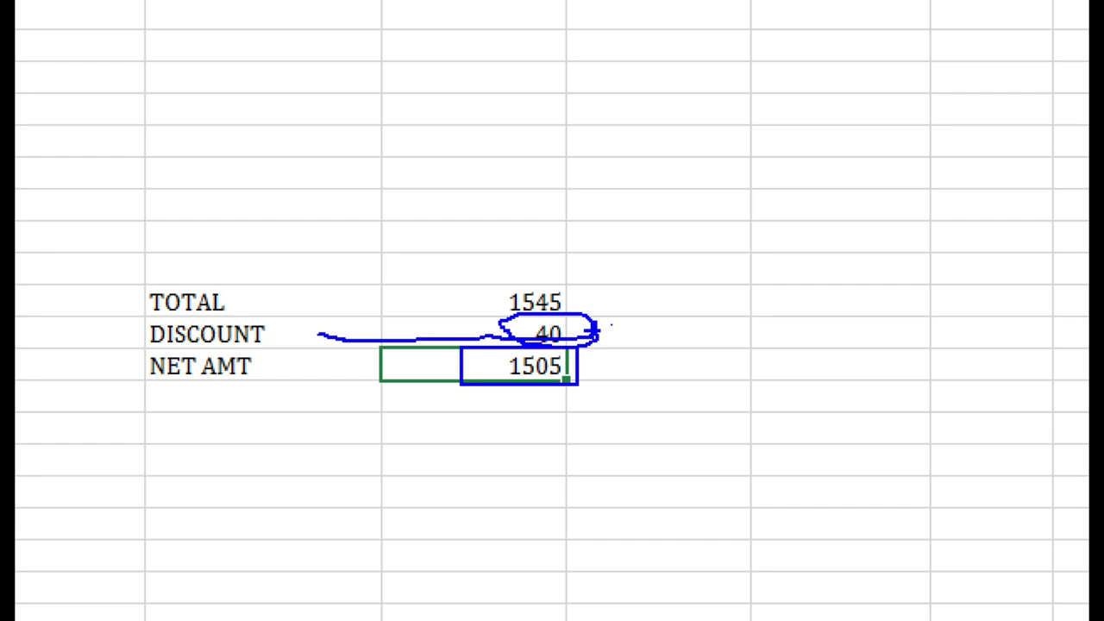
pyautogui.press('e')
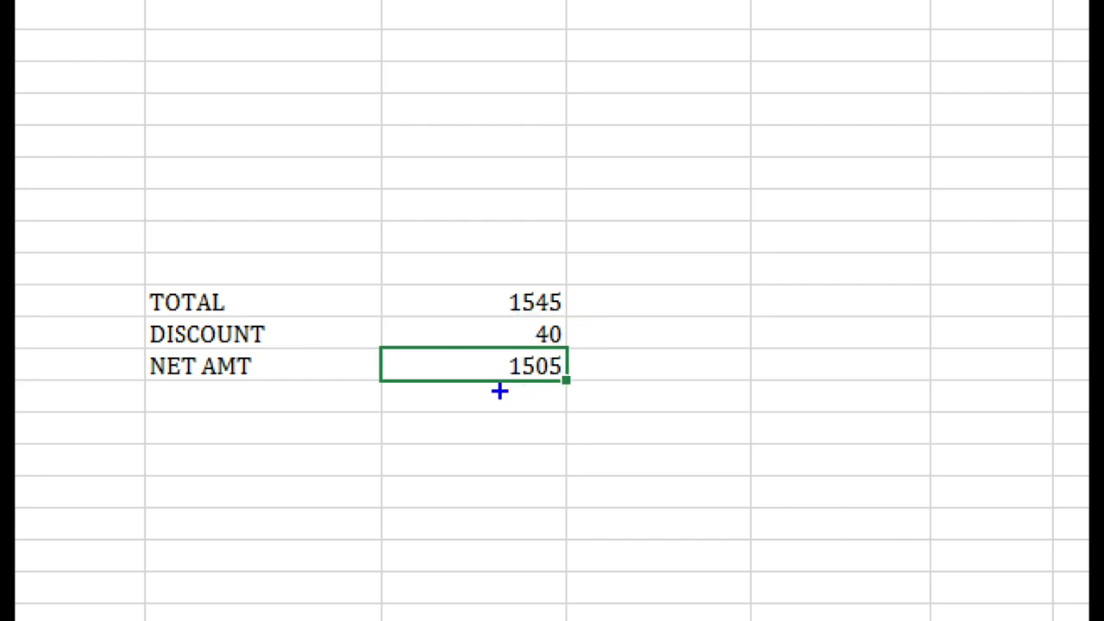
pyautogui.moveTo(269, 336); pyautogui.dragTo(503, 342)
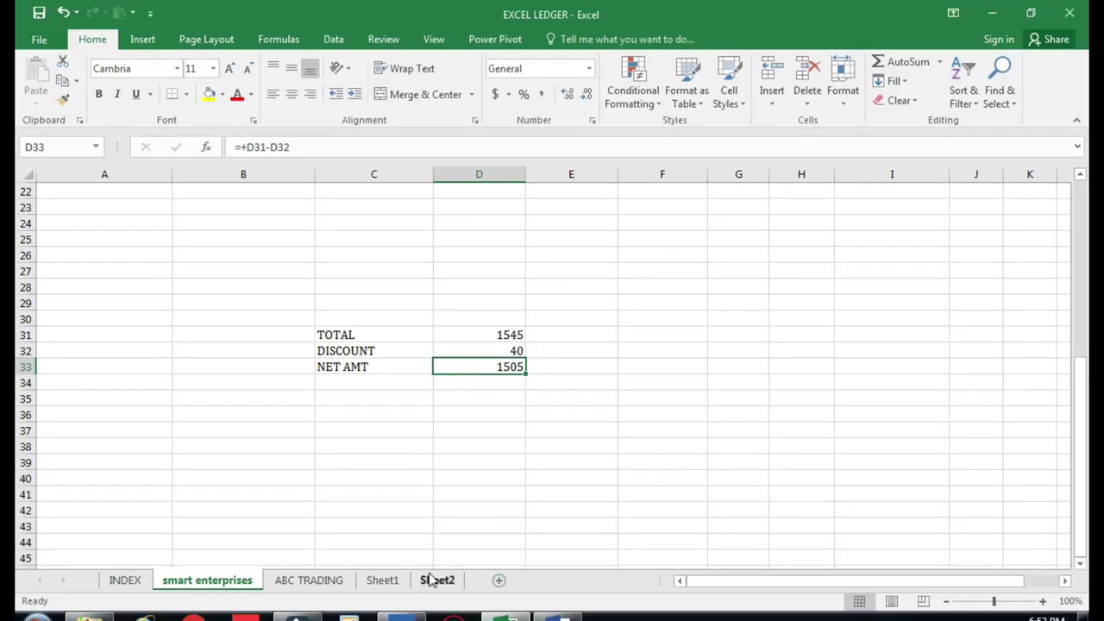
# Check the ADJ DIS entry on Sheet2, then show the smart enterprises ledger from the 1,545.00 sale
pyautogui.click(434, 580)
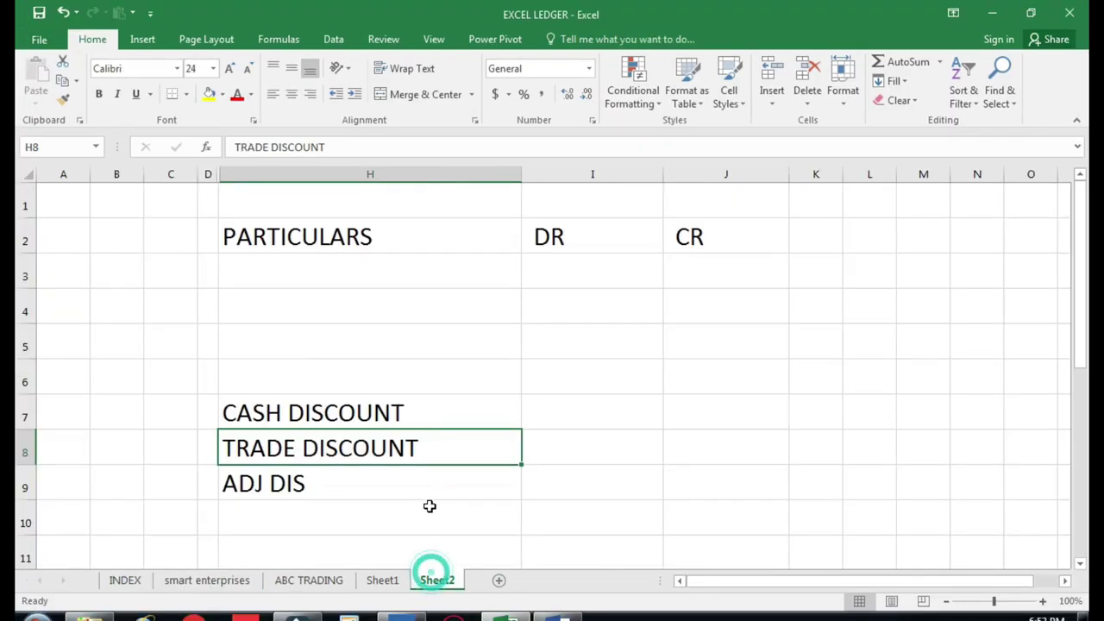
pyautogui.click(328, 488)
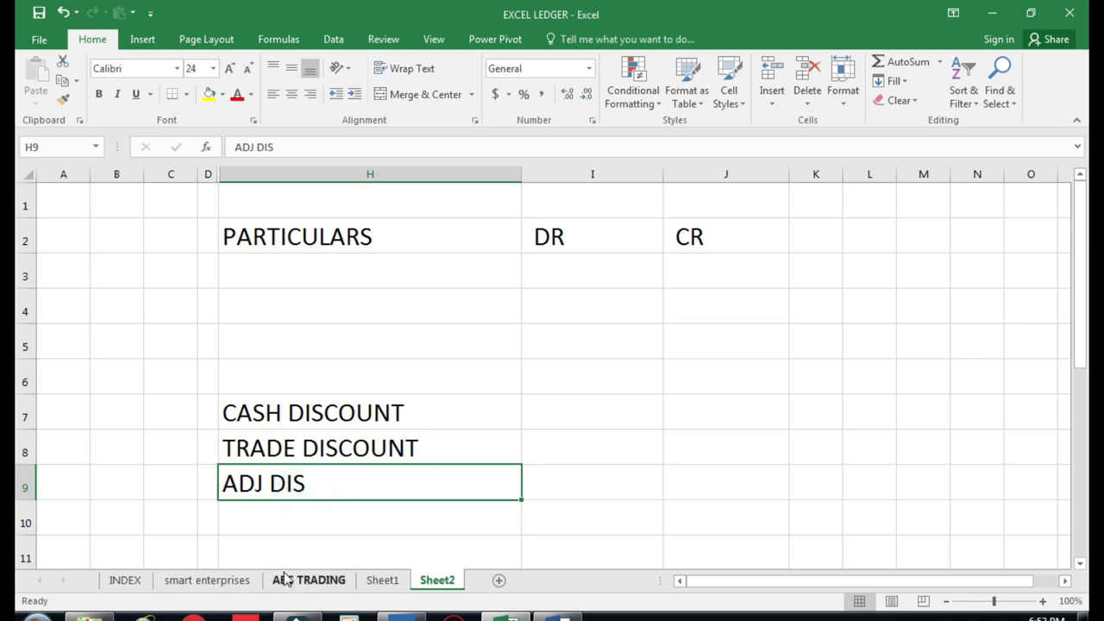
pyautogui.click(241, 581)
pyautogui.scroll(5, 429, 347)
pyautogui.scroll(4, 490, 383)
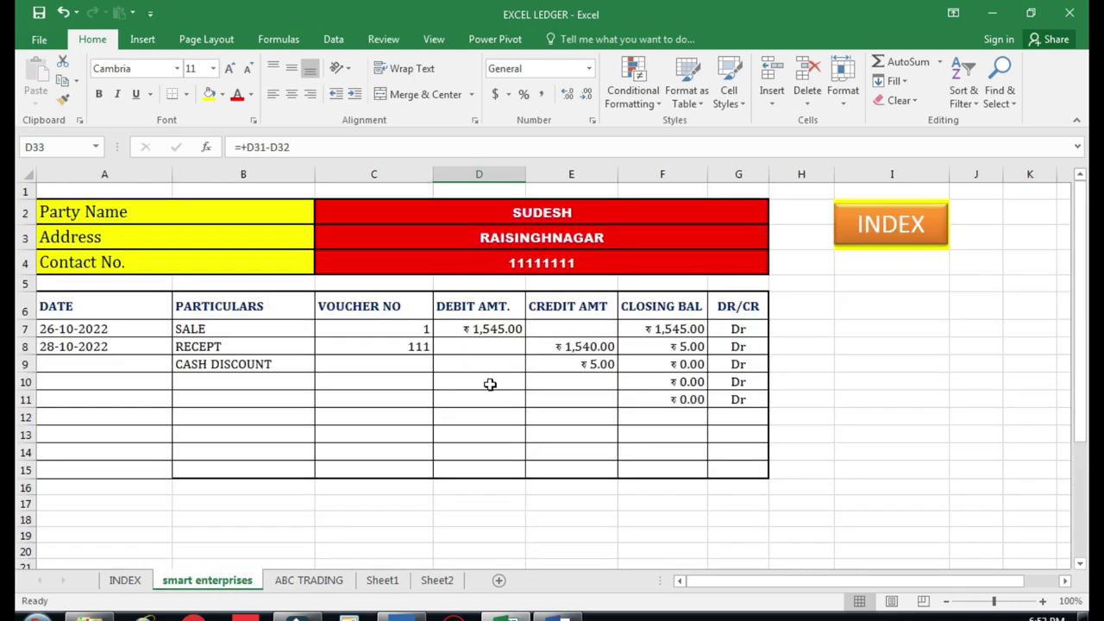
pyautogui.click(496, 336)
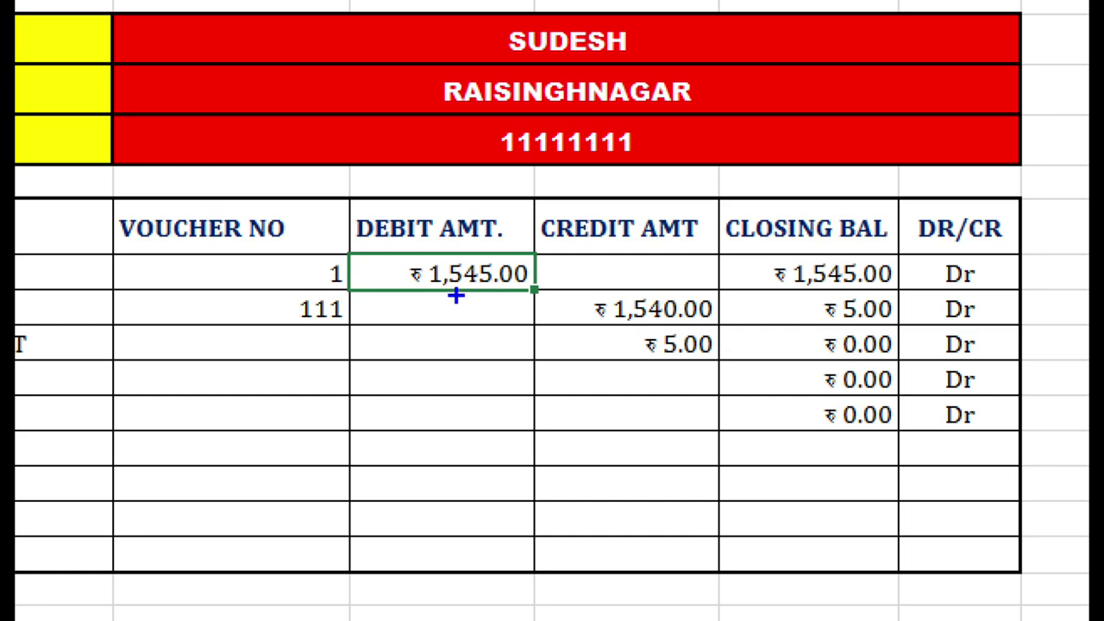
pyautogui.click(481, 339)
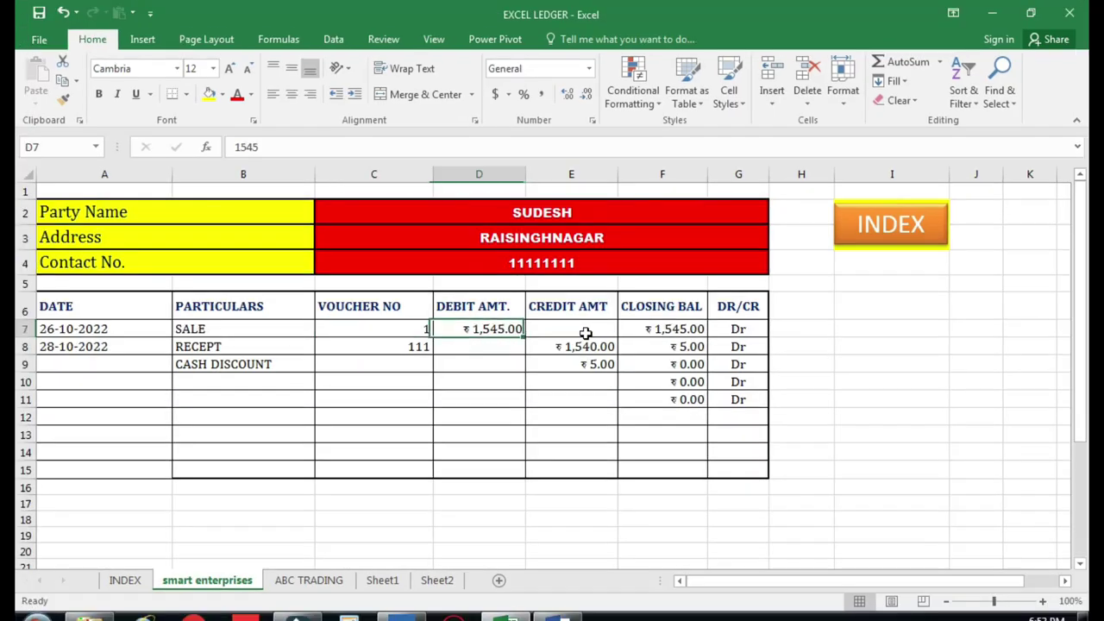
# Clear the voucher numbers and amounts in C7:E10
pyautogui.press('Left')
pyautogui.hotkey('shift', 'Down')
pyautogui.hotkey('shift', 'Right')
pyautogui.hotkey('shift', 'Right')
pyautogui.hotkey('shift', 'Down')
pyautogui.hotkey('shift', 'Down')
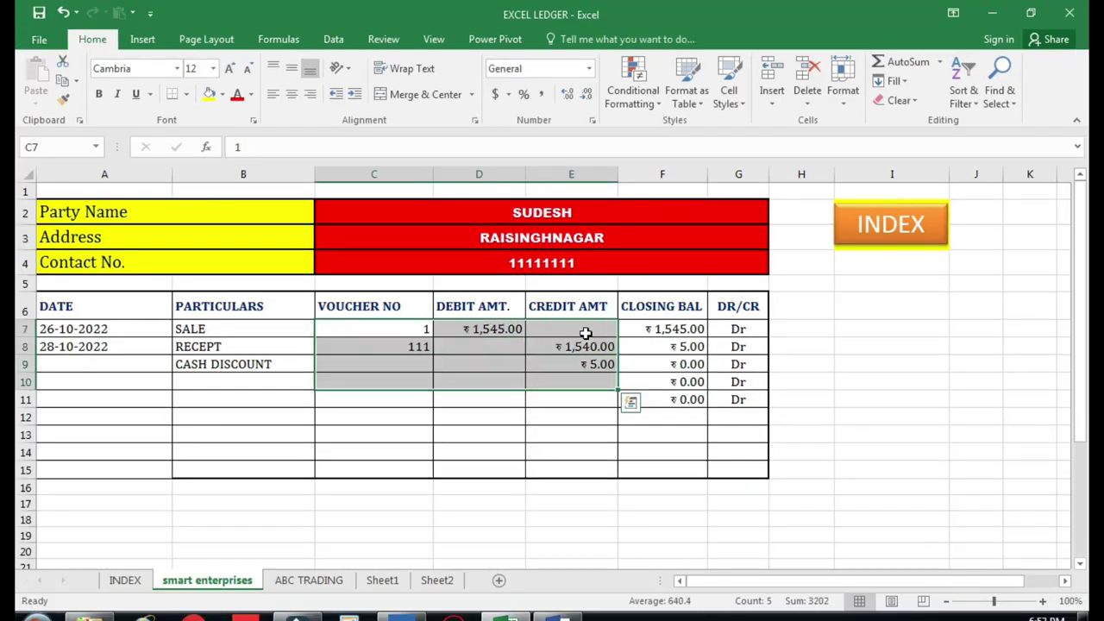
pyautogui.press('Delete')
# Enter debits of 500, 500 and 600 in D7, D8 and D9
pyautogui.press('Right')
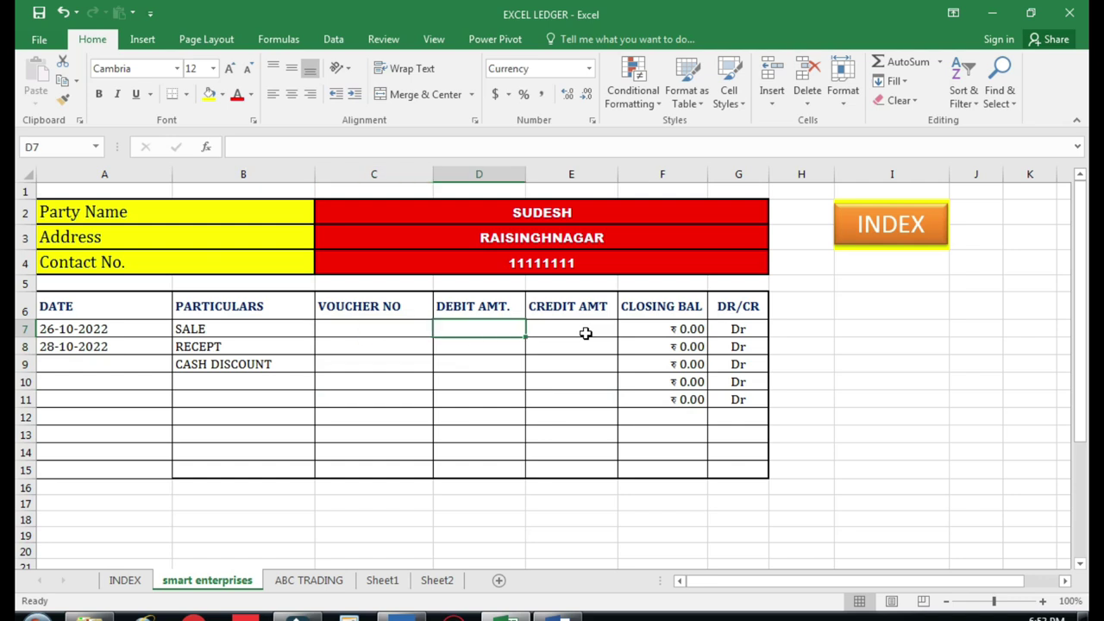
pyautogui.write('5000')
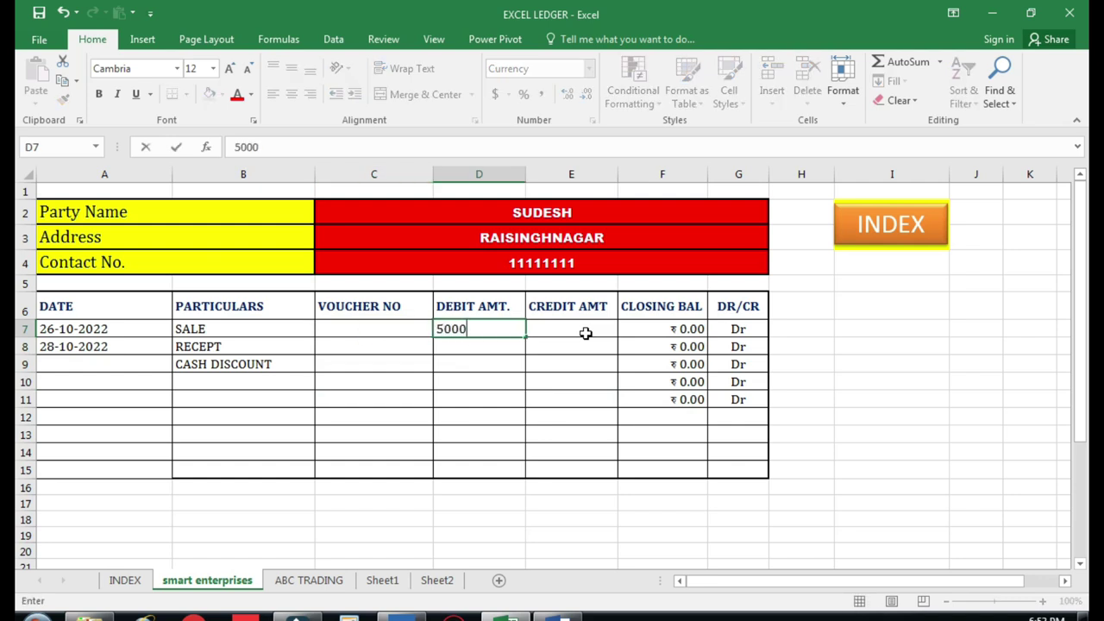
pyautogui.press('BackSpace')
pyautogui.press('Return')
pyautogui.write('5')
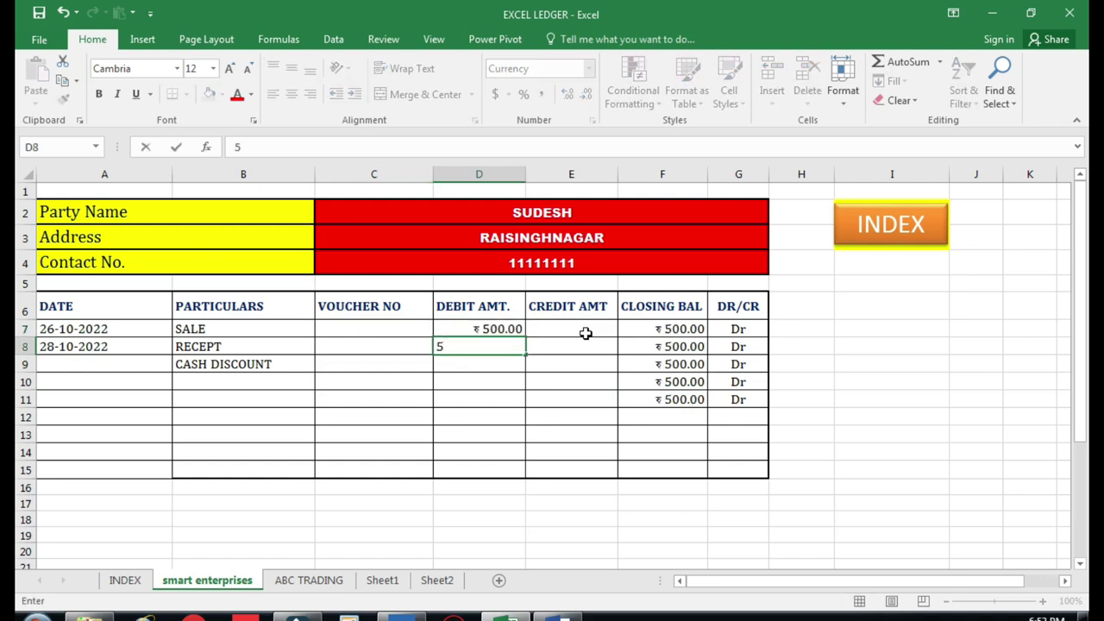
pyautogui.write('00')
pyautogui.press('Return')
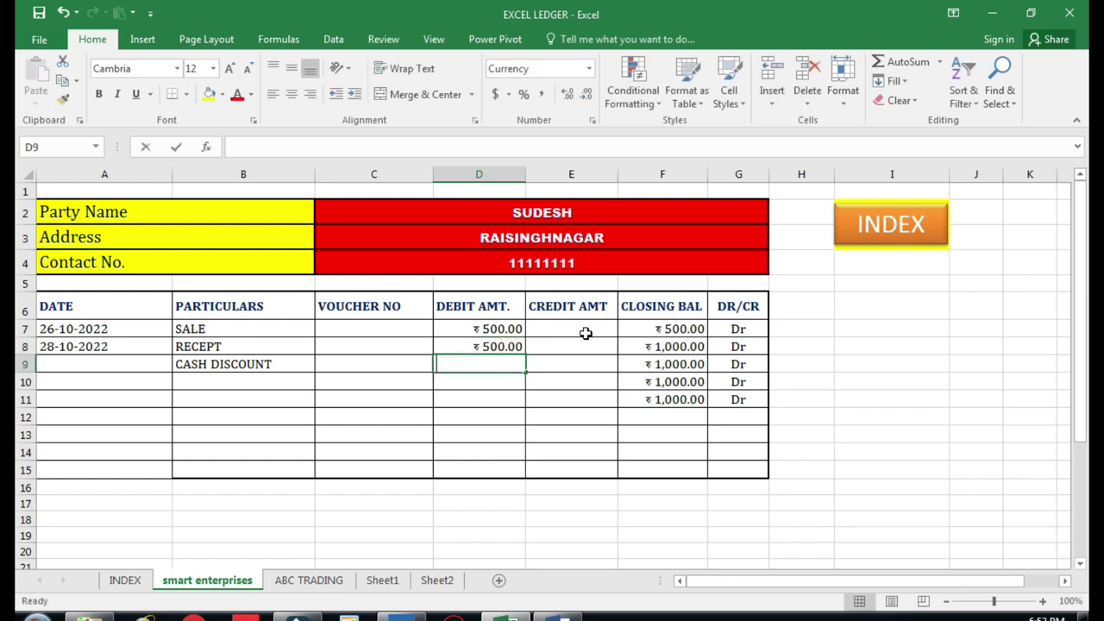
pyautogui.write('600')
pyautogui.press('Return')
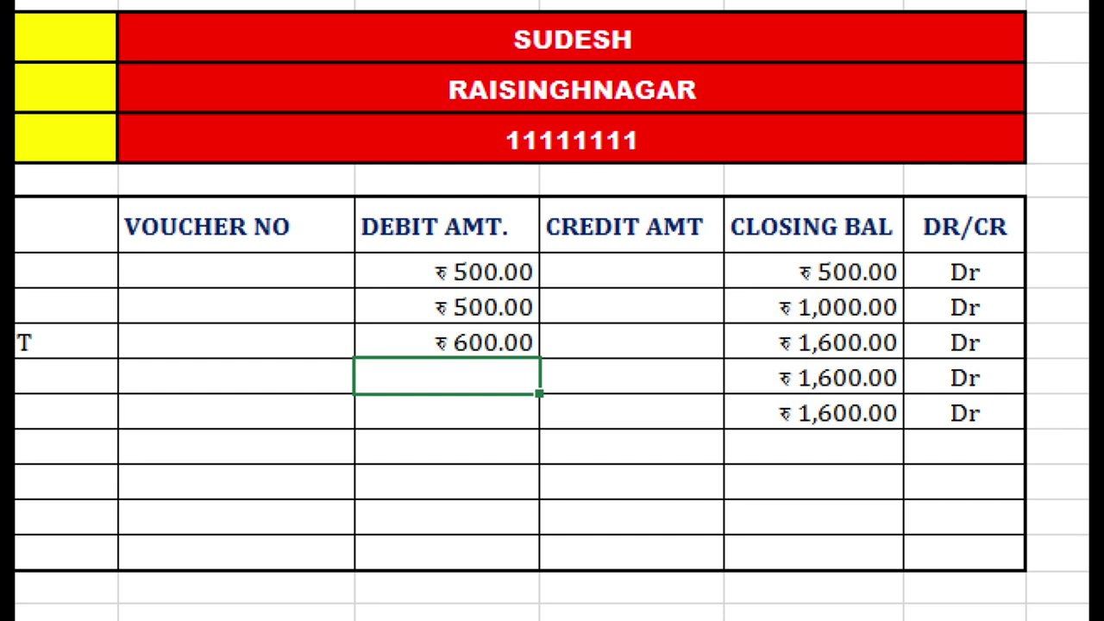
pyautogui.click(510, 386)
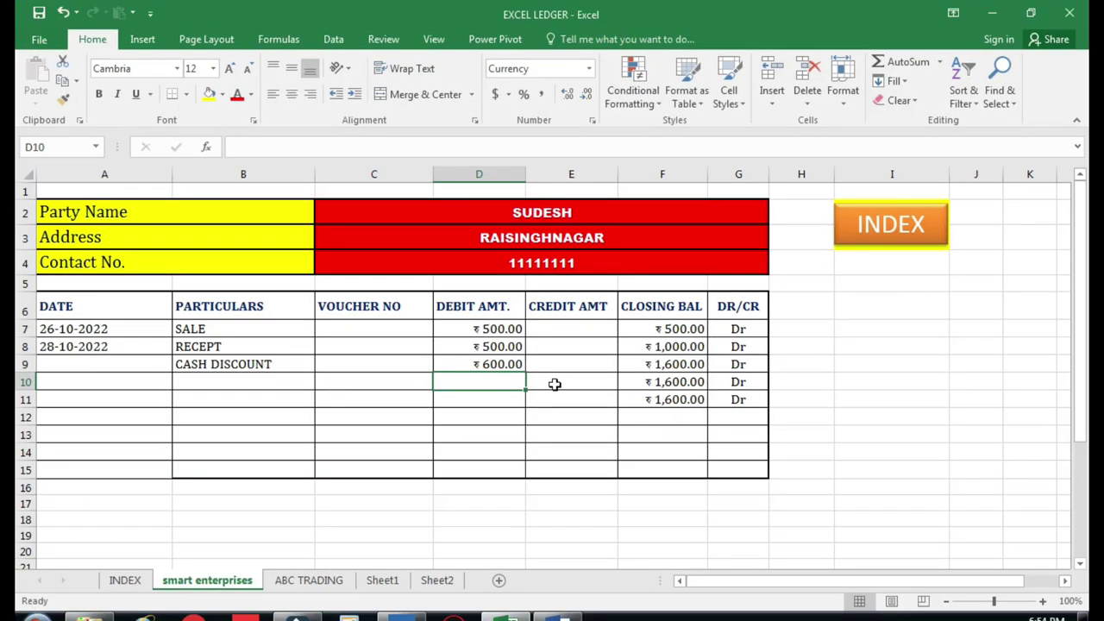
# Credit 20 in row 10 and label it SALE PARMOTION
pyautogui.click(554, 384)
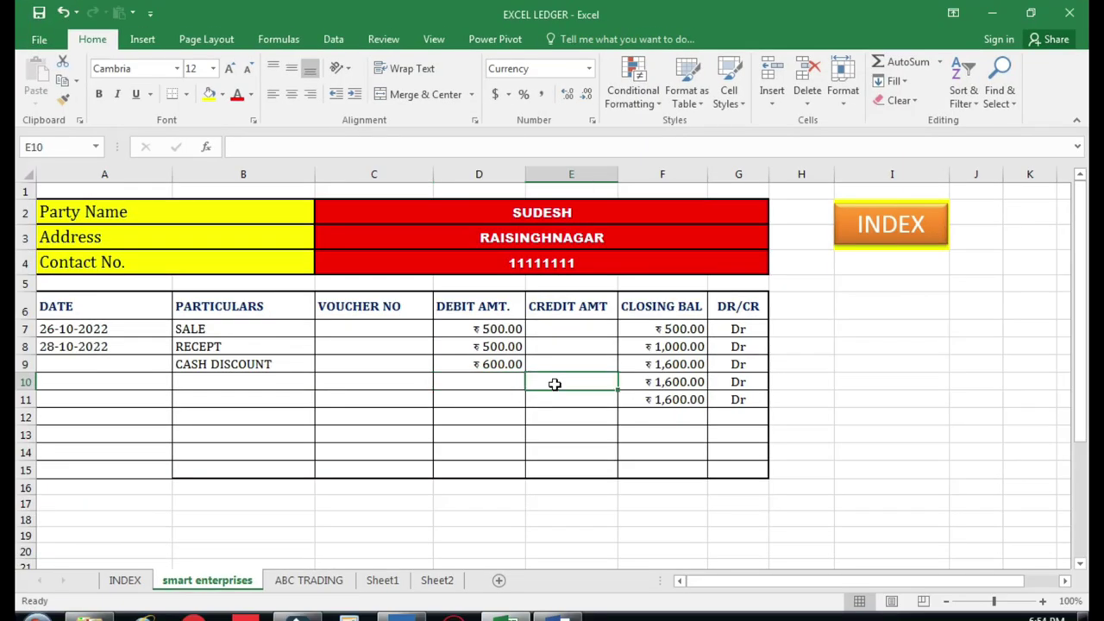
pyautogui.write('20')
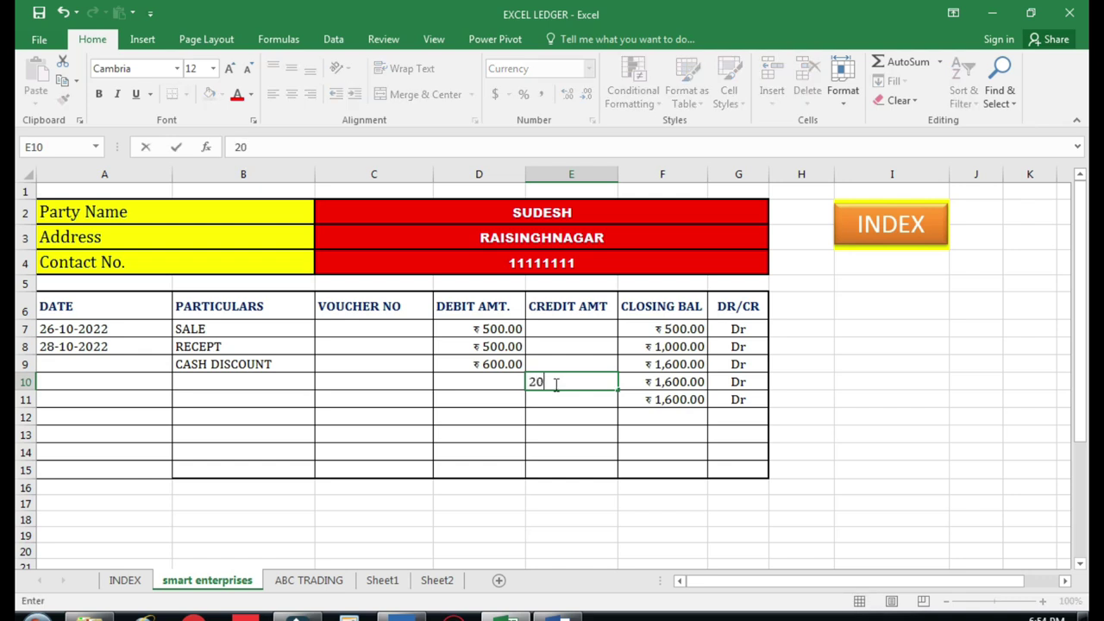
pyautogui.press('Return')
pyautogui.press('Up')
pyautogui.press('Left')
pyautogui.press('Left')
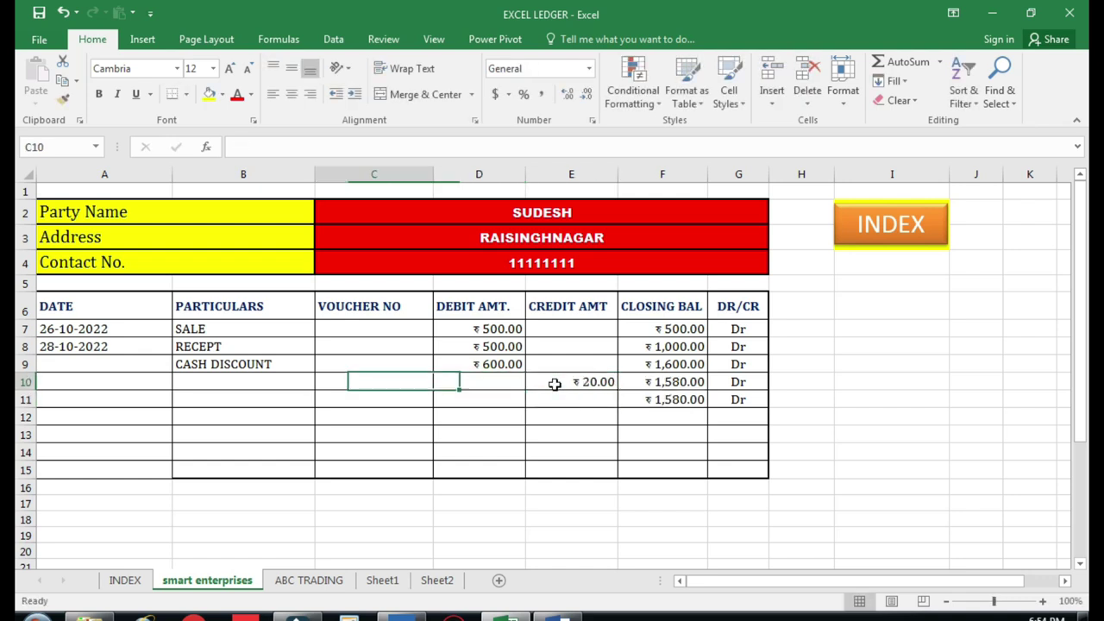
pyautogui.press('Left')
pyautogui.write('D')
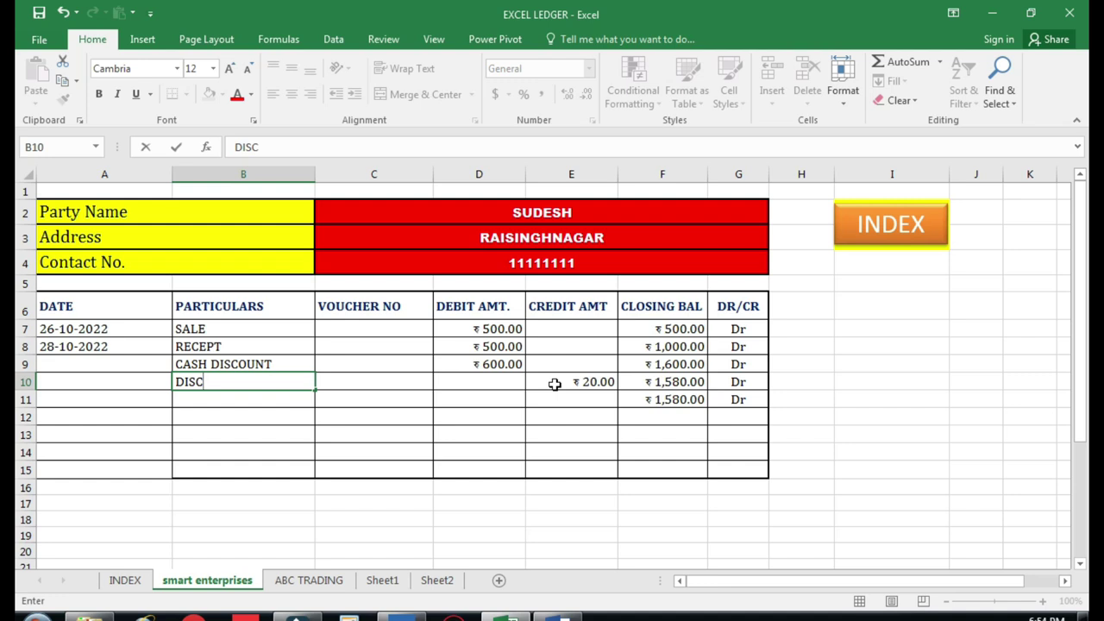
pyautogui.press('BackSpace')
pyautogui.press('BackSpace')
pyautogui.press('BackSpace')
pyautogui.press('BackSpace')
pyautogui.write('SALE PAR')
pyautogui.write('MOTION')
pyautogui.press('Return')
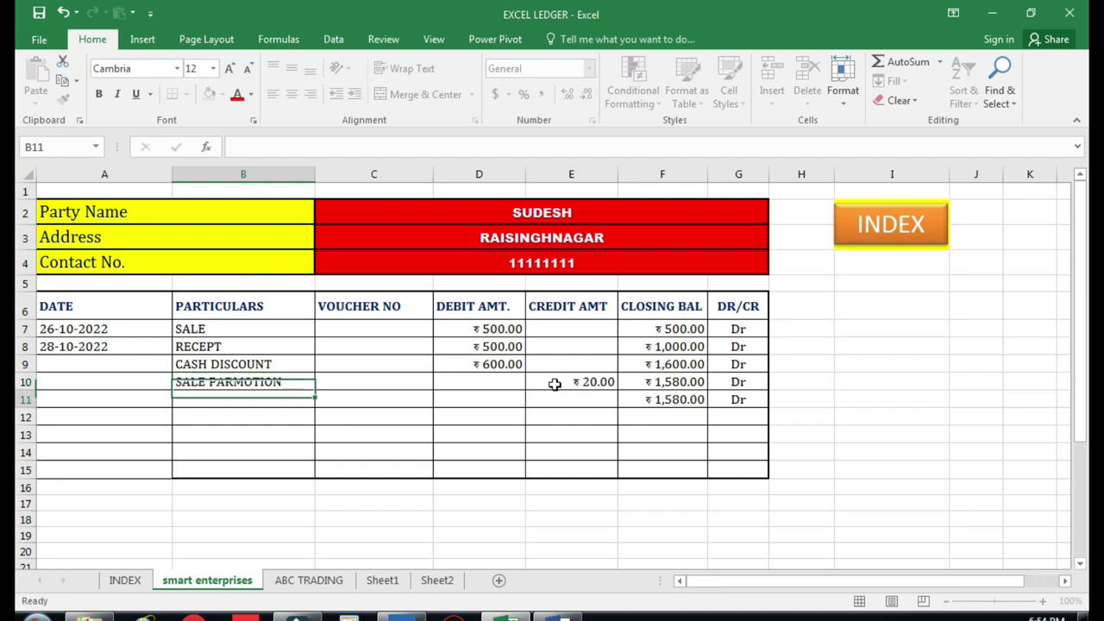
# Credit 1,580 in row 11, bringing the closing balance to 0.00
pyautogui.click(574, 399)
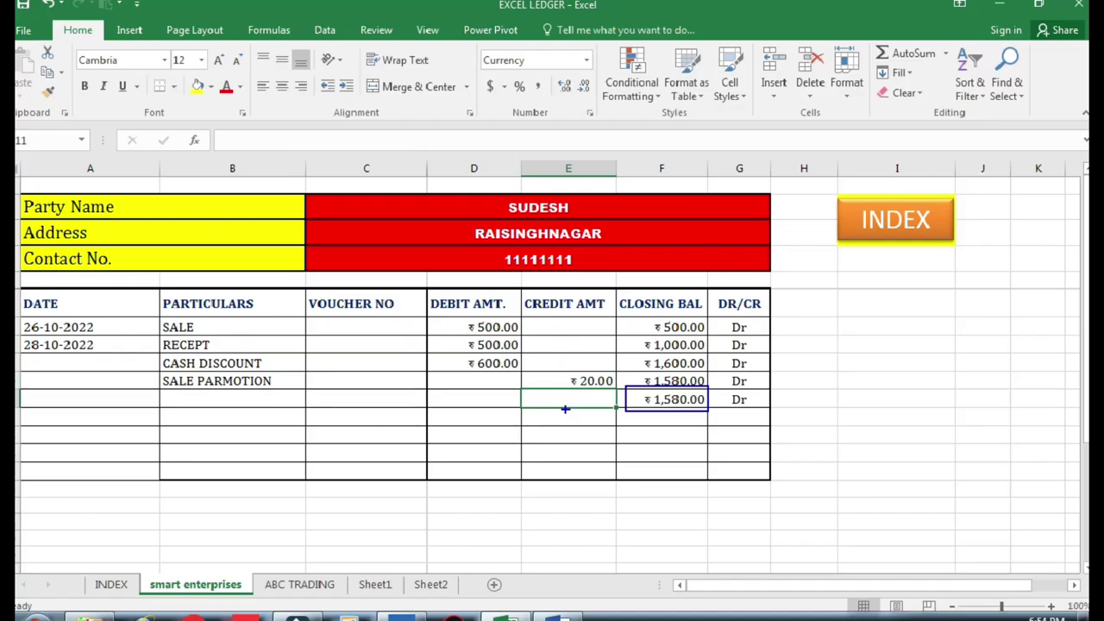
pyautogui.write('1,58')
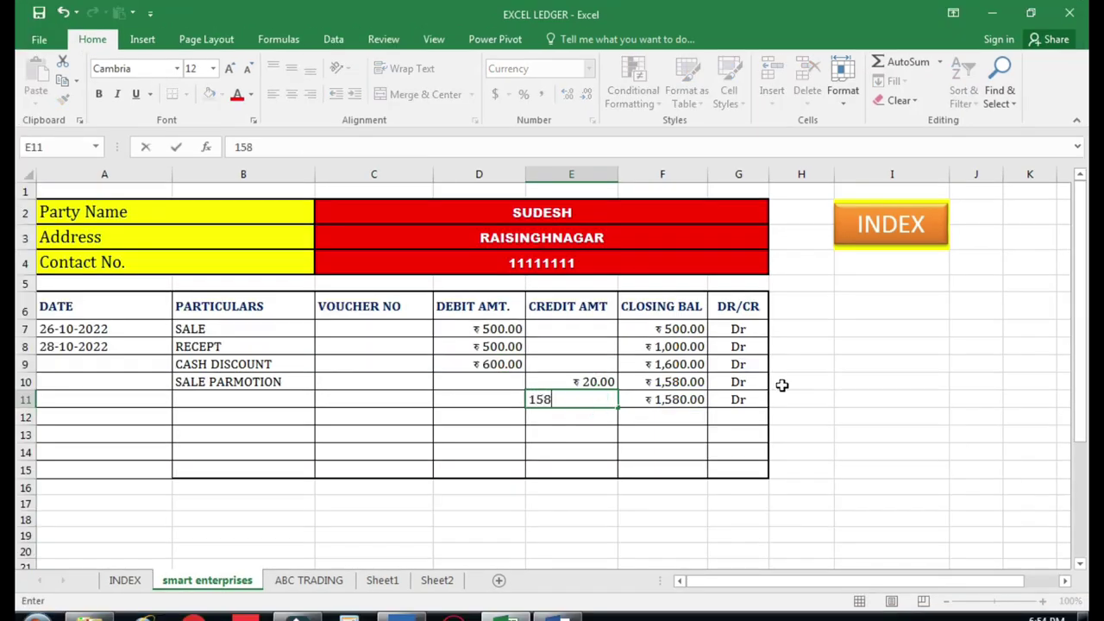
pyautogui.write('0')
pyautogui.press('Return')
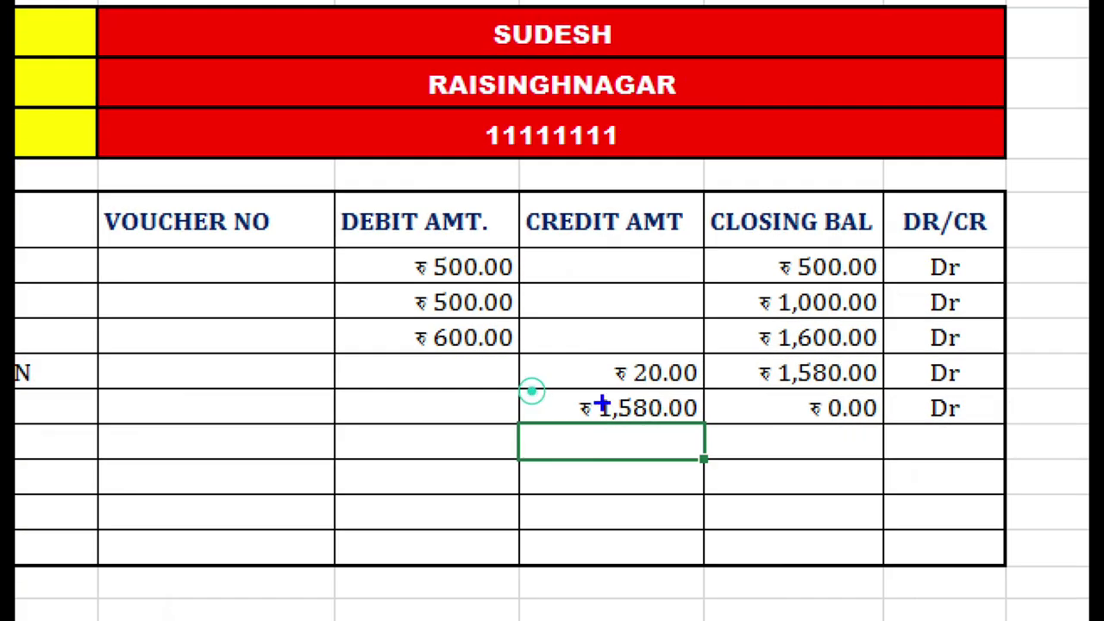
# Delete the ₹20.00 SALE PARMOTION credit and enter 20 as its debit instead
pyautogui.moveTo(600, 348); pyautogui.dragTo(557, 368)
pyautogui.moveTo(677, 392); pyautogui.dragTo(694, 392)
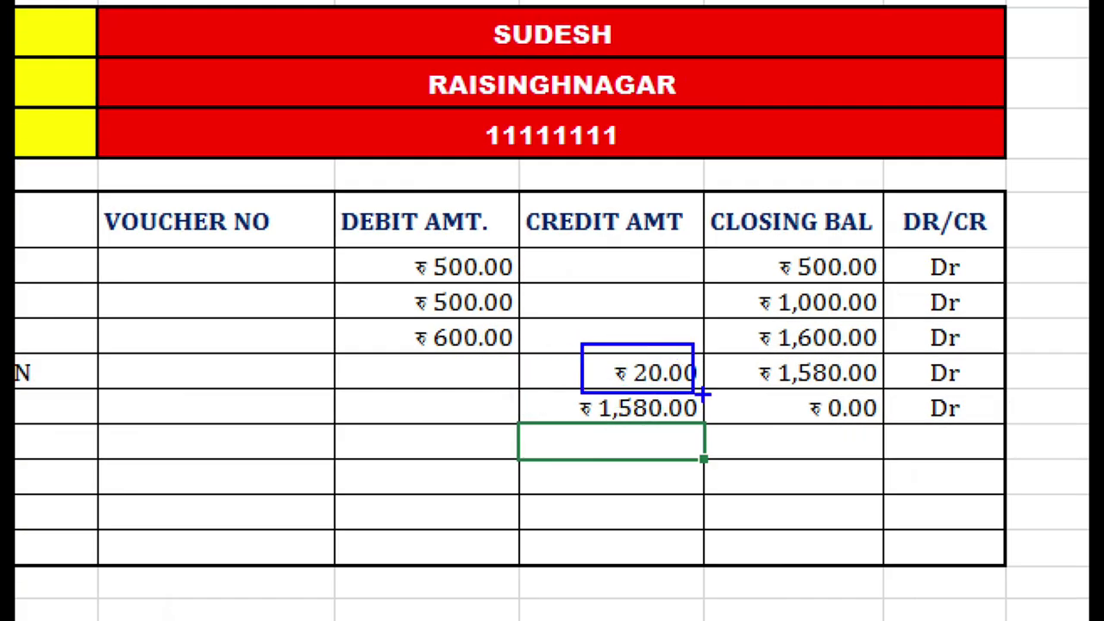
pyautogui.moveTo(740, 354); pyautogui.dragTo(876, 396)
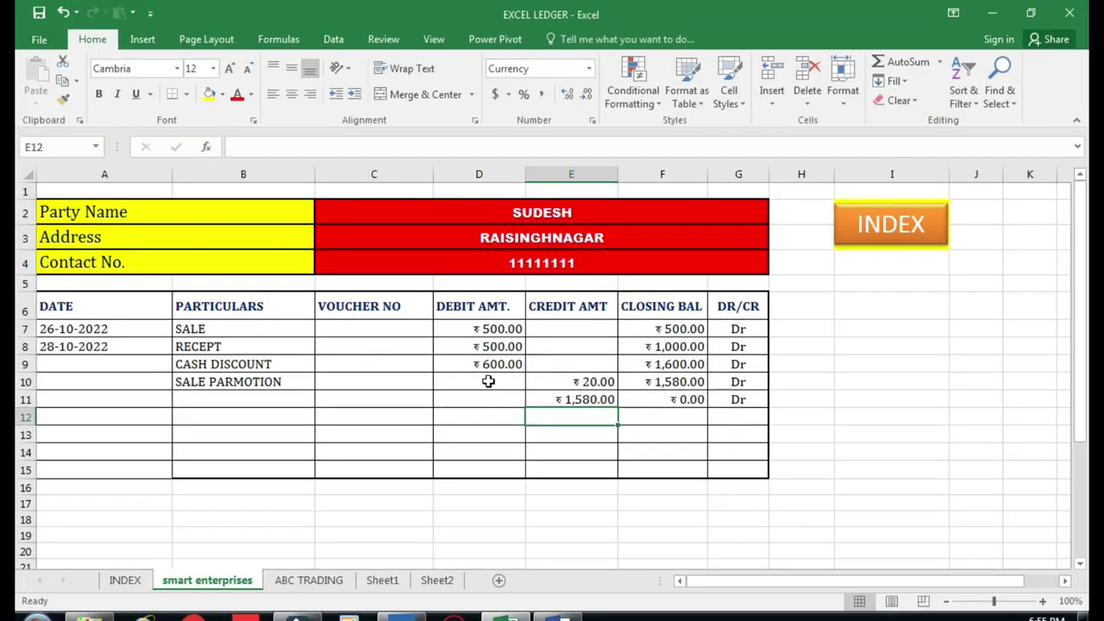
pyautogui.click(475, 379)
pyautogui.press('Down')
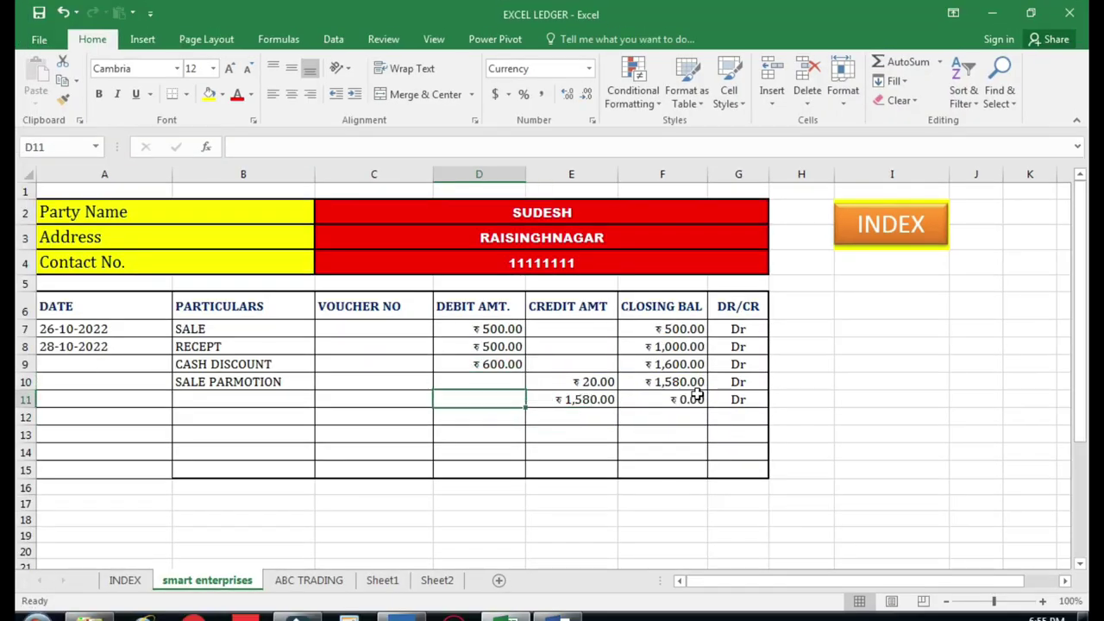
pyautogui.press('Up')
pyautogui.press('Right')
pyautogui.press('Delete')
pyautogui.press('Left')
pyautogui.write('2')
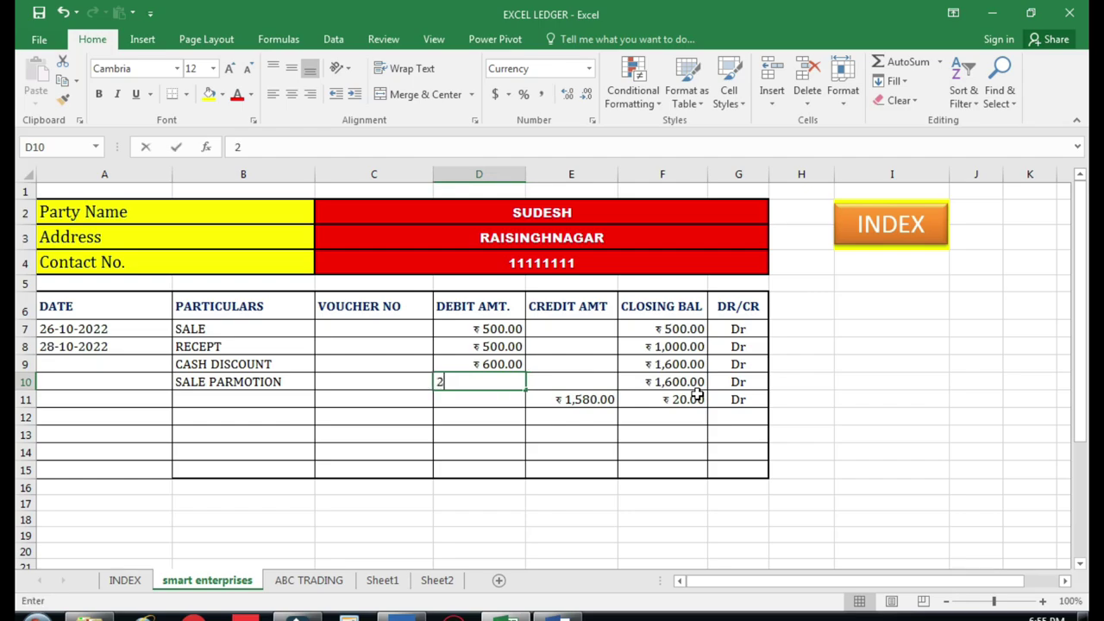
pyautogui.write('0')
pyautogui.press('Return')
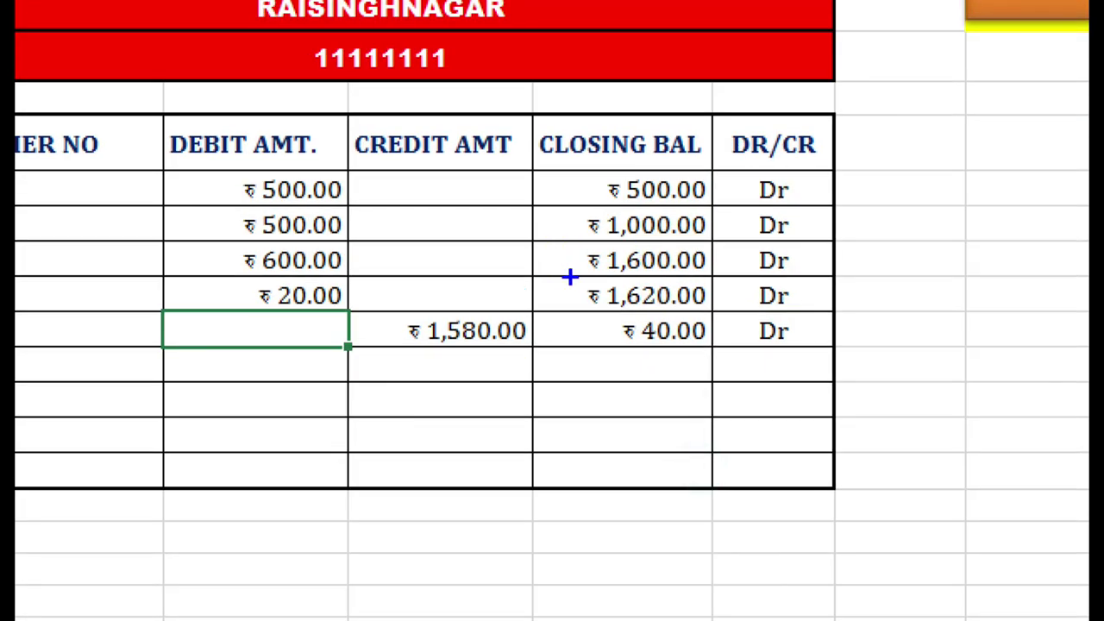
# Annotate the updated balances and check the ₹20.00 promotion debit
pyautogui.moveTo(549, 277); pyautogui.dragTo(714, 317)
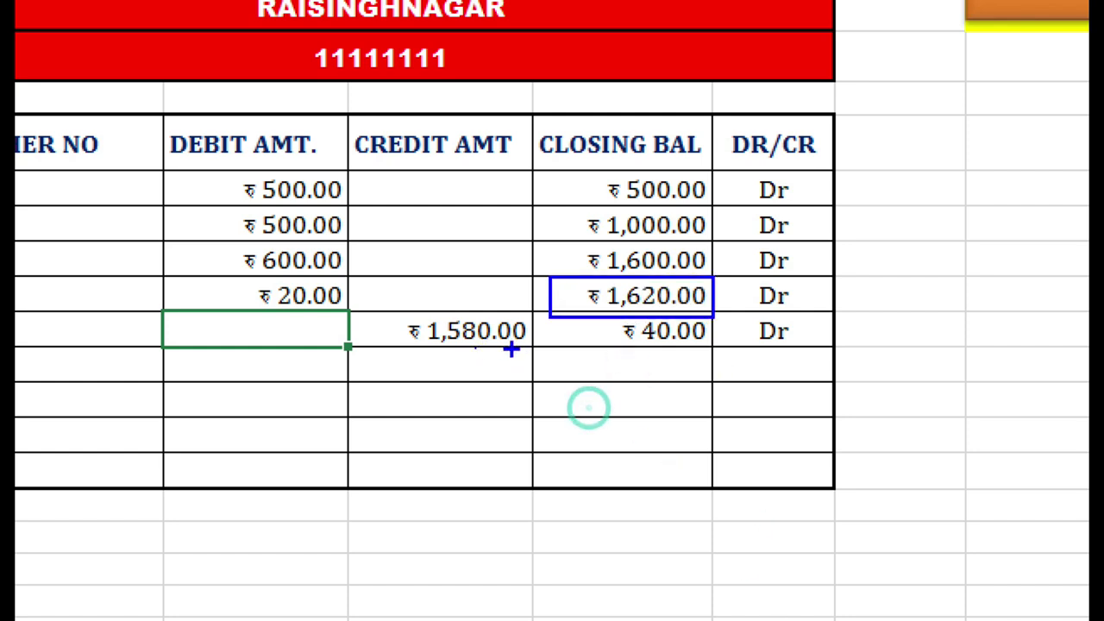
pyautogui.moveTo(552, 337); pyautogui.dragTo(607, 315)
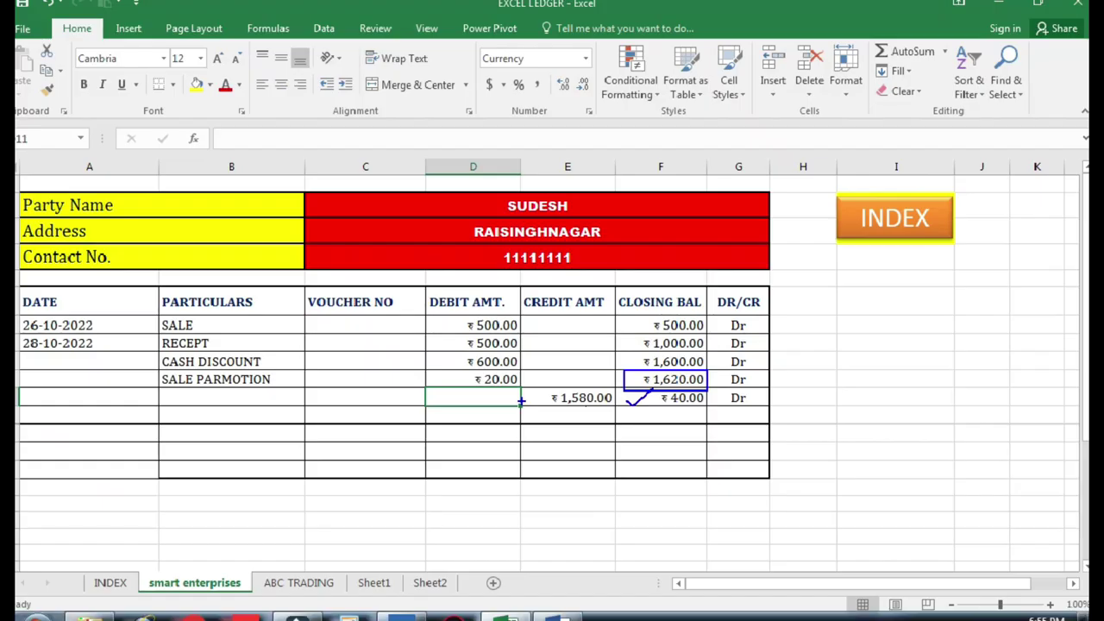
pyautogui.press('Escape')
pyautogui.click(521, 381)
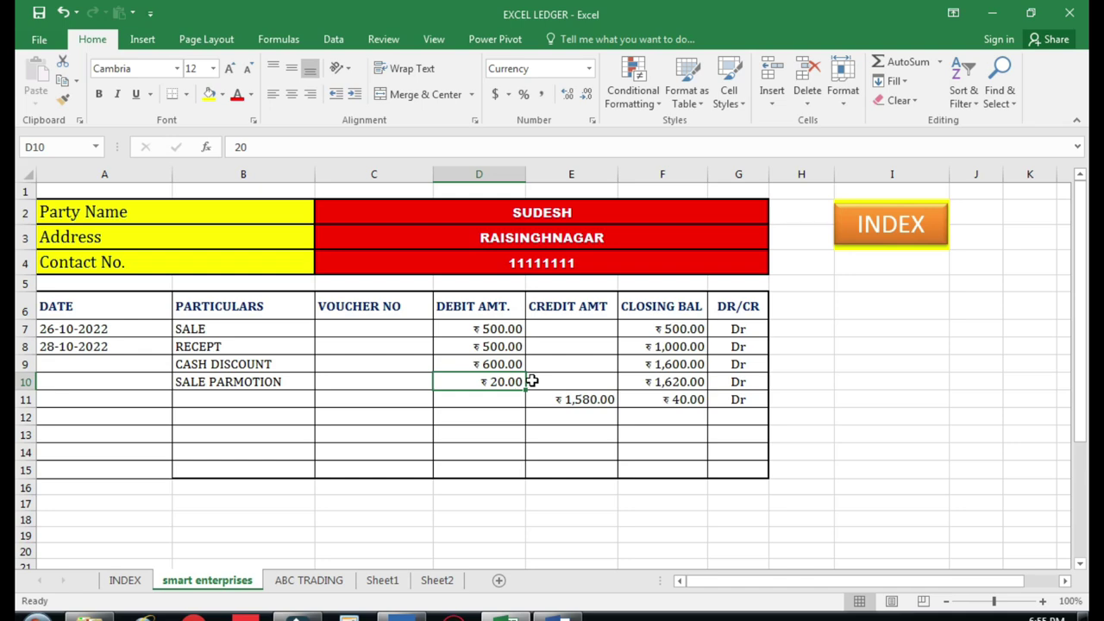
# Delete the CASH DISCOUNT, TRADE DISCOUNT and ADJ DIS labels under PARTICULARS on Sheet2
pyautogui.click(382, 580)
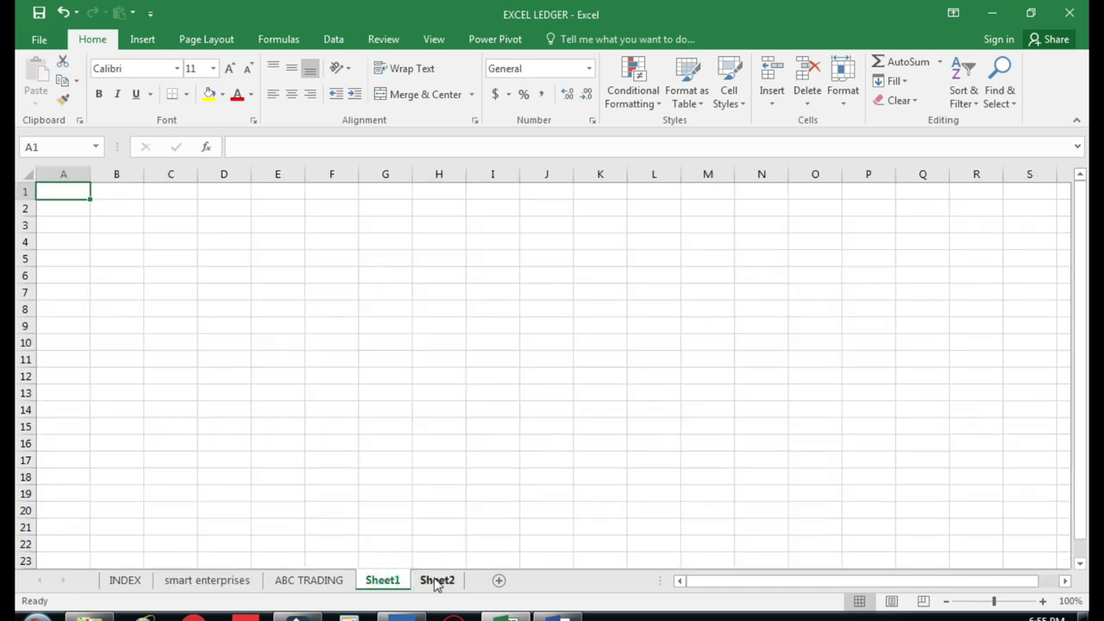
pyautogui.click(437, 579)
pyautogui.click(324, 292)
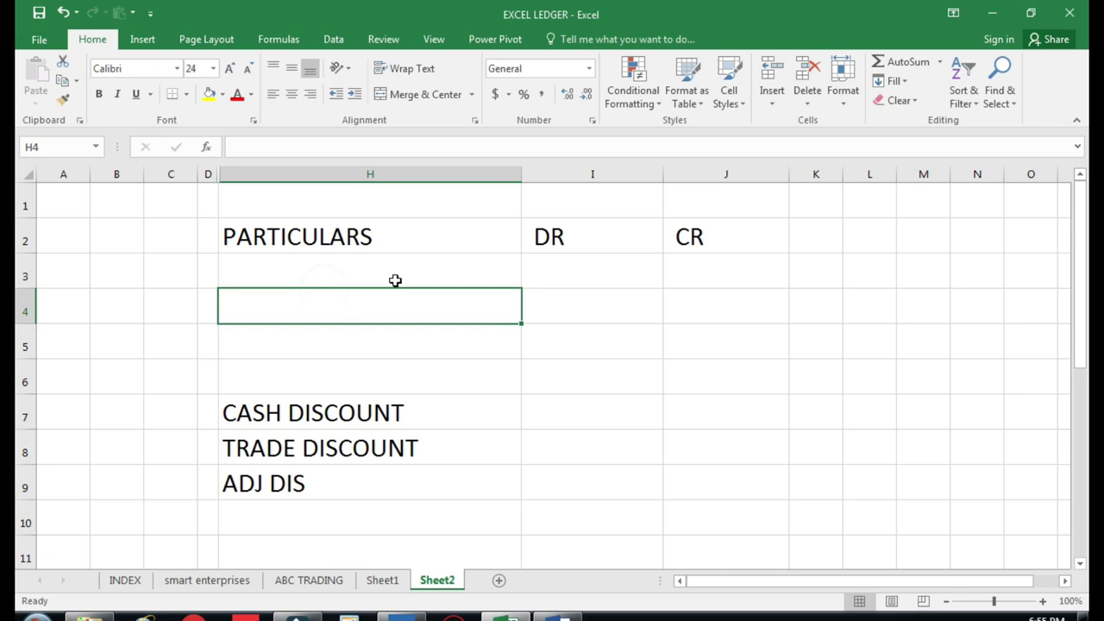
pyautogui.press('Down')
pyautogui.press('Down')
pyautogui.press('Down')
pyautogui.hotkey('shift', 'Down')
pyautogui.hotkey('shift', 'Down')
pyautogui.hotkey('shift', 'Down')
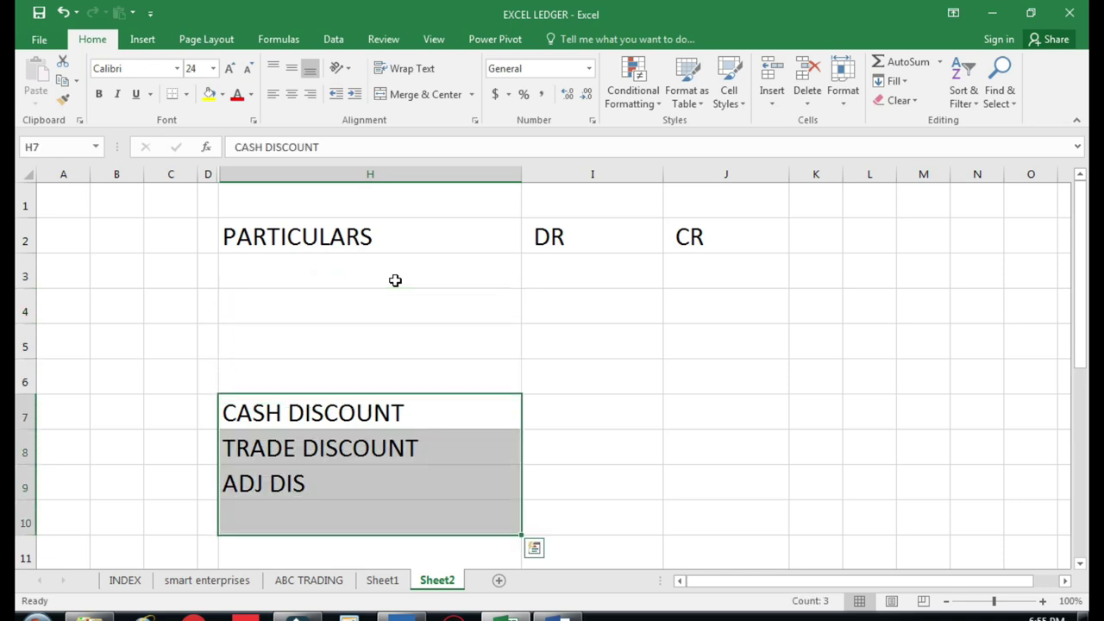
pyautogui.press('Delete')
# Begin typing entries above the emptied rows, then cancel them
pyautogui.press('Up')
pyautogui.press('Up')
pyautogui.press('Up')
pyautogui.press('Up')
pyautogui.write('S')
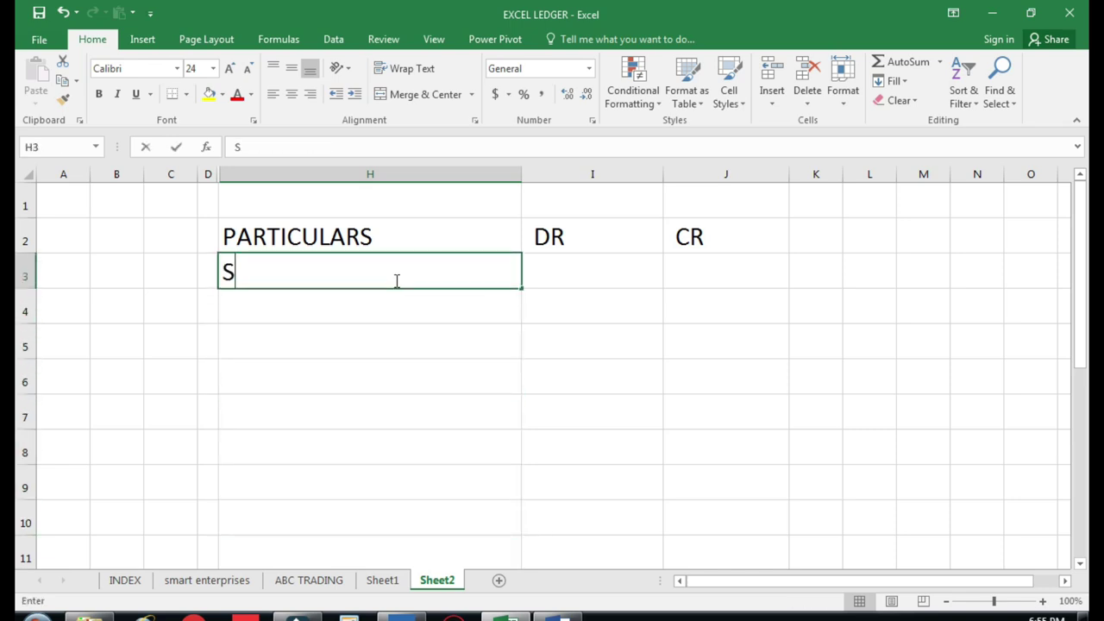
pyautogui.write('UDES')
pyautogui.press('Escape')
pyautogui.write('CASH')
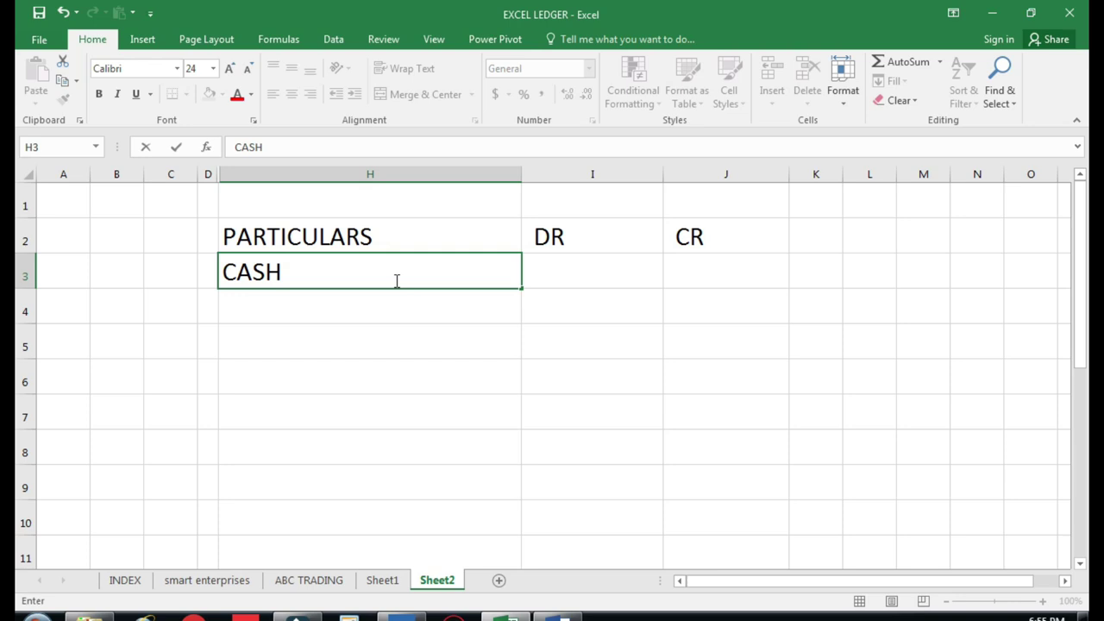
pyautogui.press('Escape')
# Set the SALE debit to 1,545.00 and clear the remaining debit and credit amounts
pyautogui.click(249, 580)
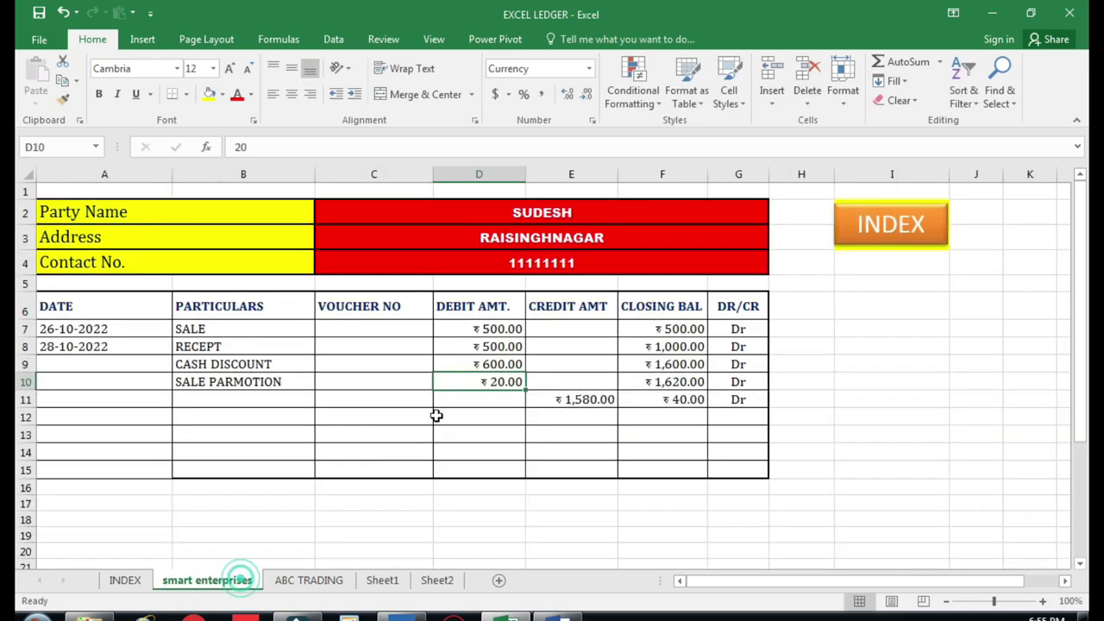
pyautogui.click(494, 333)
pyautogui.write('15')
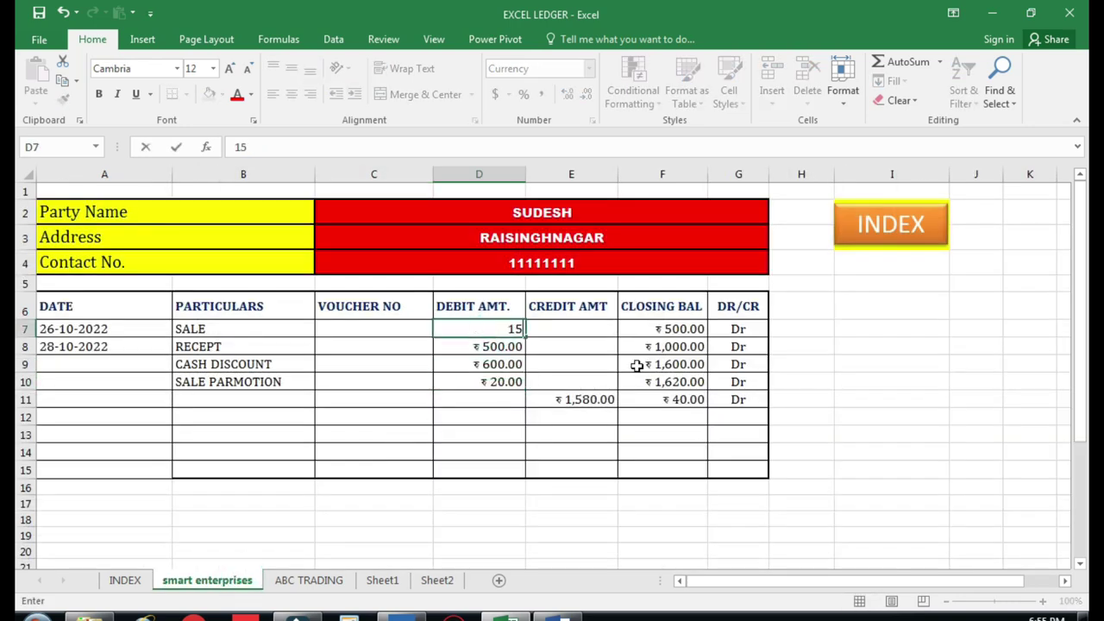
pyautogui.write('45')
pyautogui.press('Return')
pyautogui.press('Down')
pyautogui.hotkey('shift', 'Down')
pyautogui.hotkey('shift', 'Down')
pyautogui.hotkey('shift', 'Down')
pyautogui.hotkey('shift', 'Right')
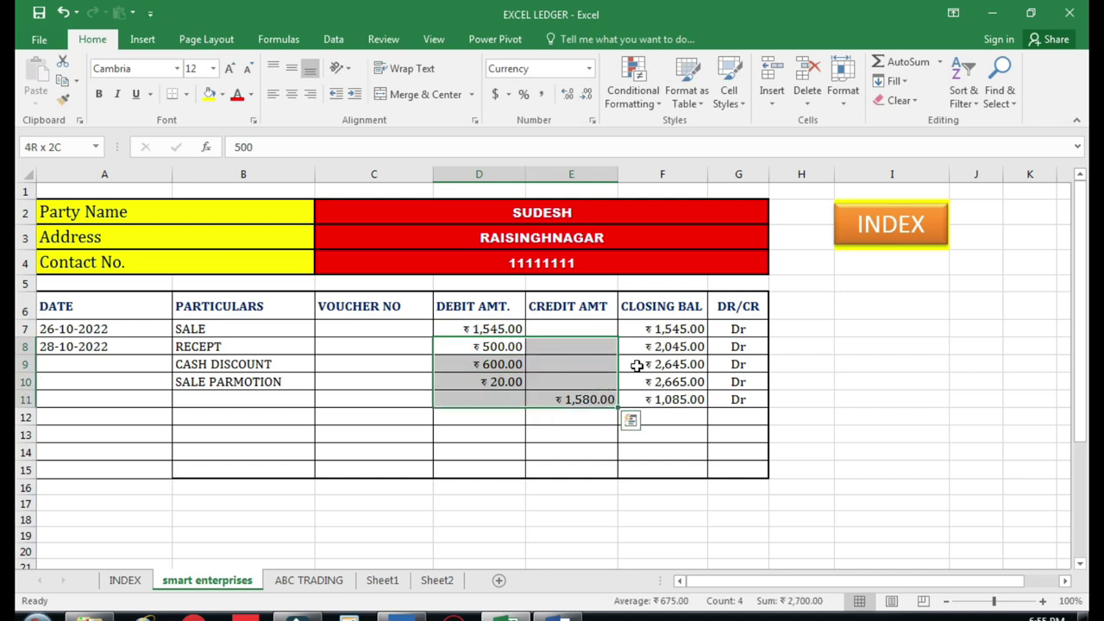
pyautogui.press('Delete')
# Credit 1,540.00 for RECEPT and 5.00 for CASH DISCOUNT
pyautogui.press('Right')
pyautogui.write('1')
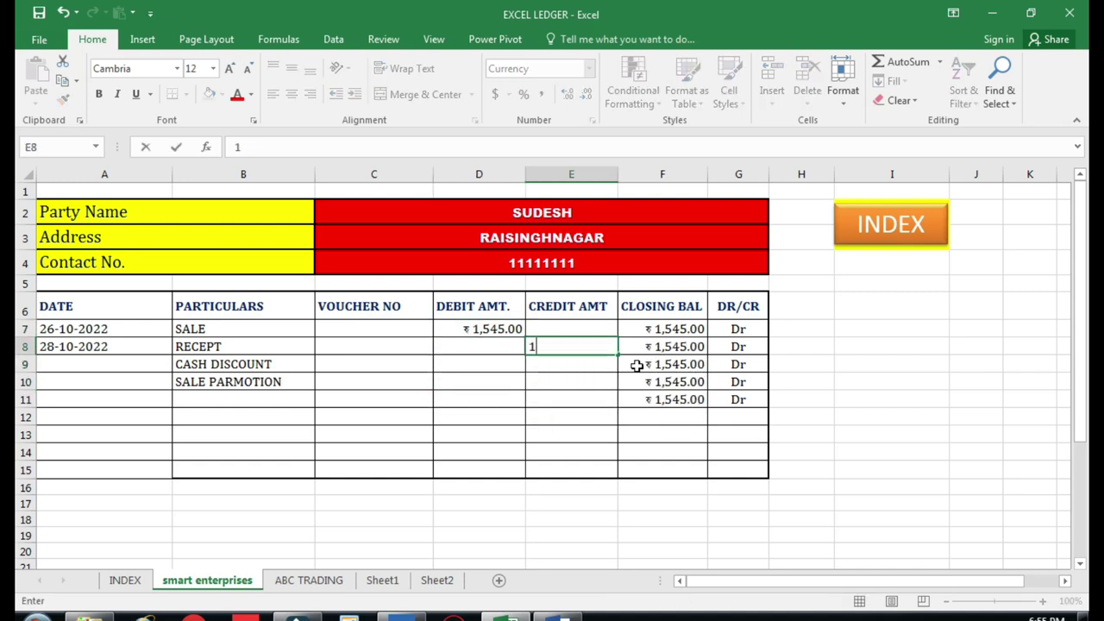
pyautogui.write('0')
pyautogui.press('Return')
pyautogui.write('5')
pyautogui.press('Return')
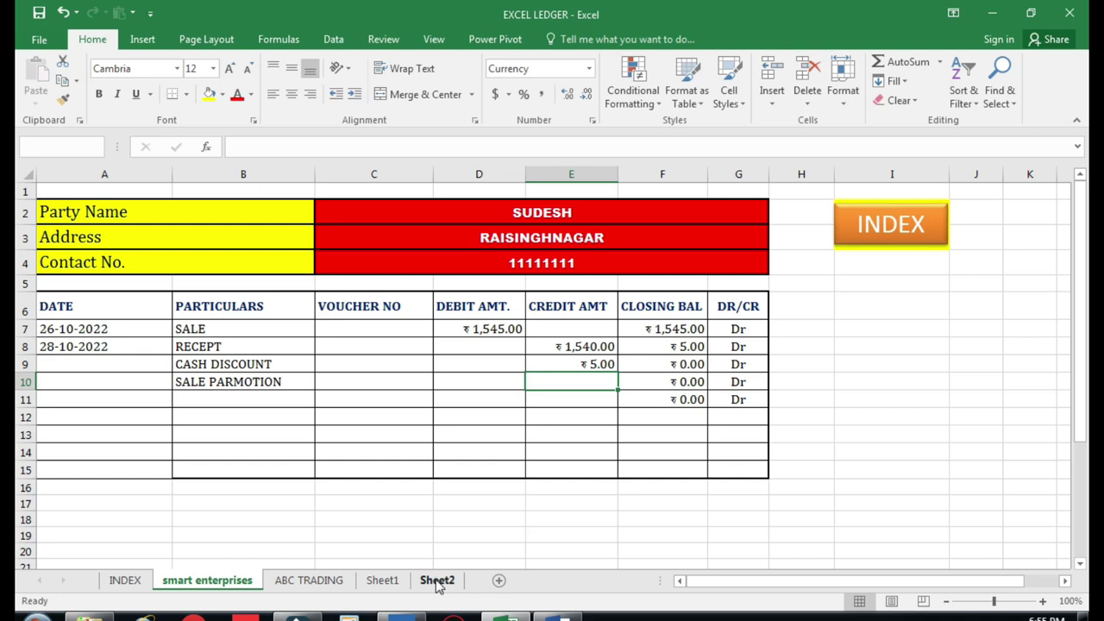
# On Sheet2, enter the customer's A/C DR line with a 1,545 debit
pyautogui.click(438, 583)
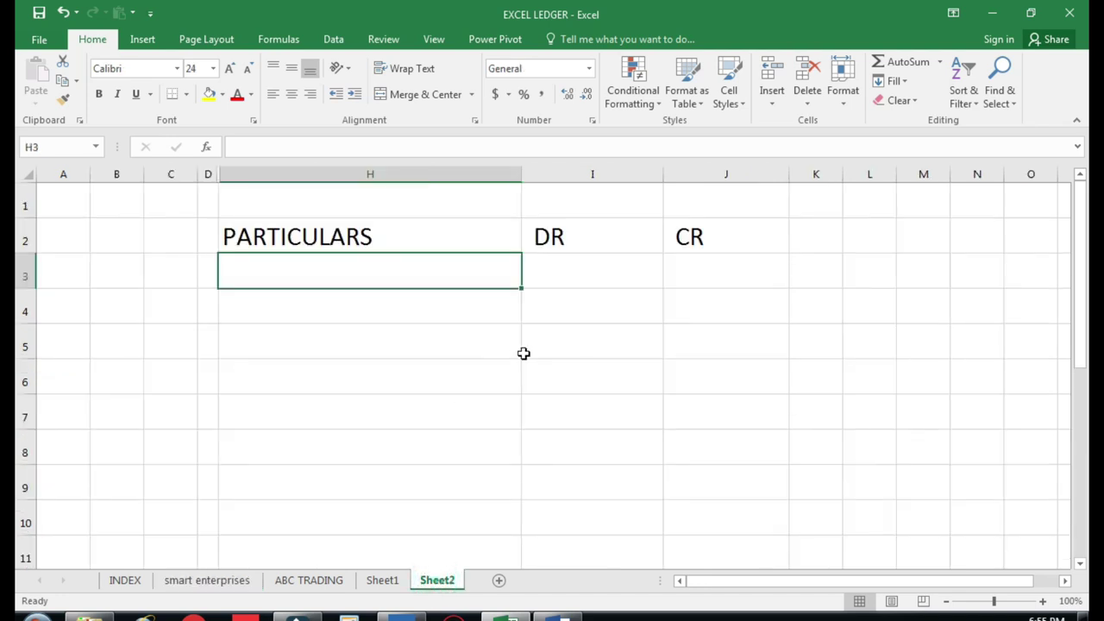
pyautogui.write('SUDESH ')
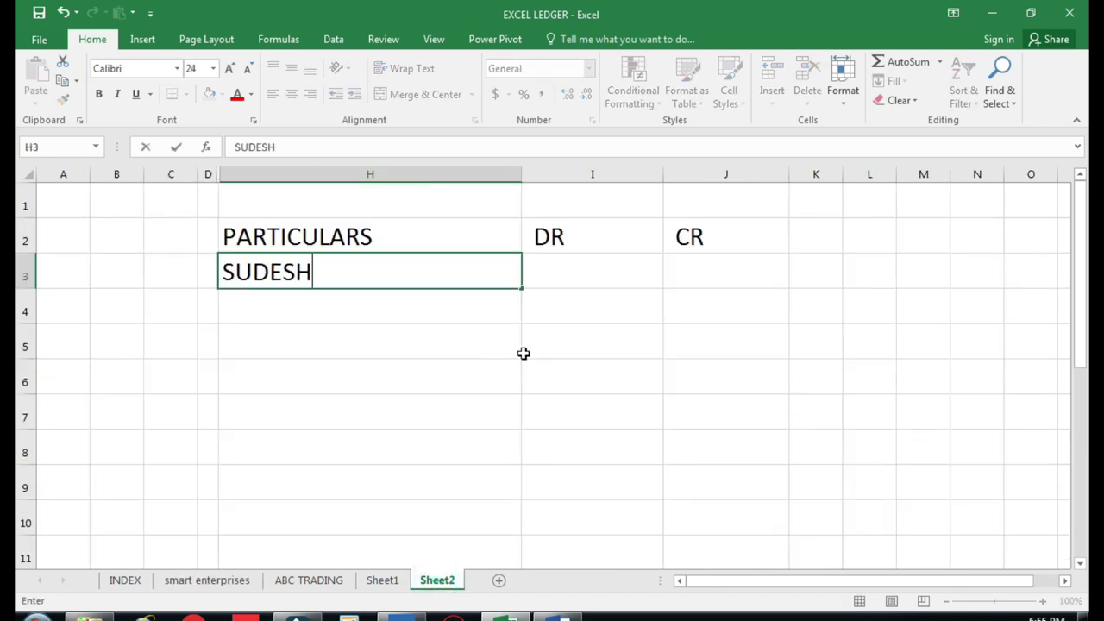
pyautogui.write('A/C DR')
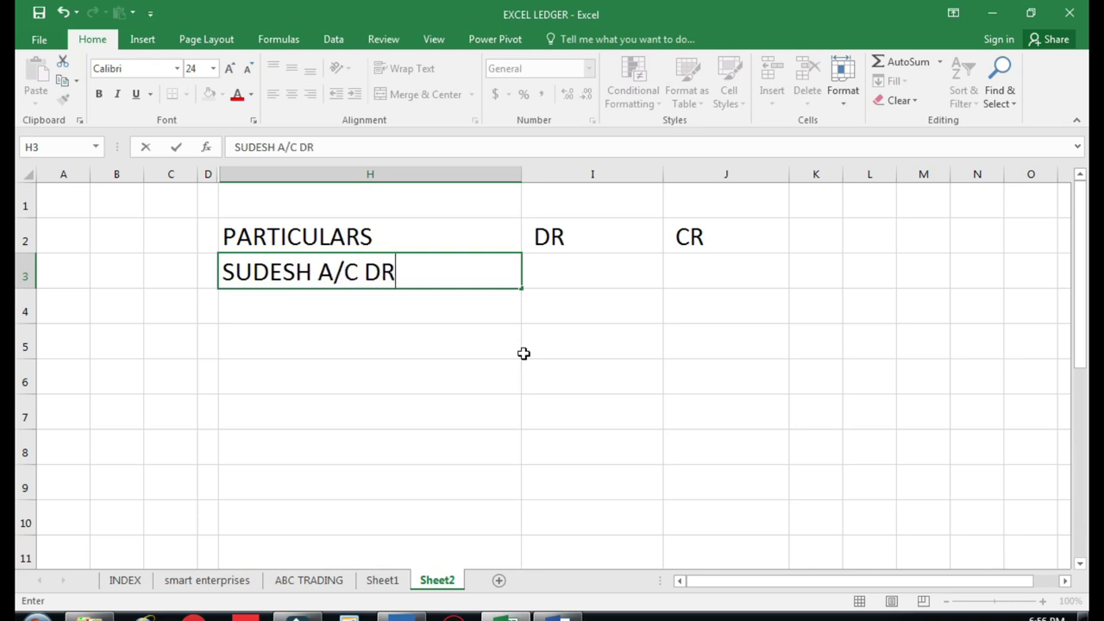
pyautogui.press('Return')
pyautogui.press('Up')
pyautogui.press('Right')
pyautogui.write('1,545')
pyautogui.press('Return')
# Add the TO SALE line with a 1,545 credit beneath it
pyautogui.press('Up')
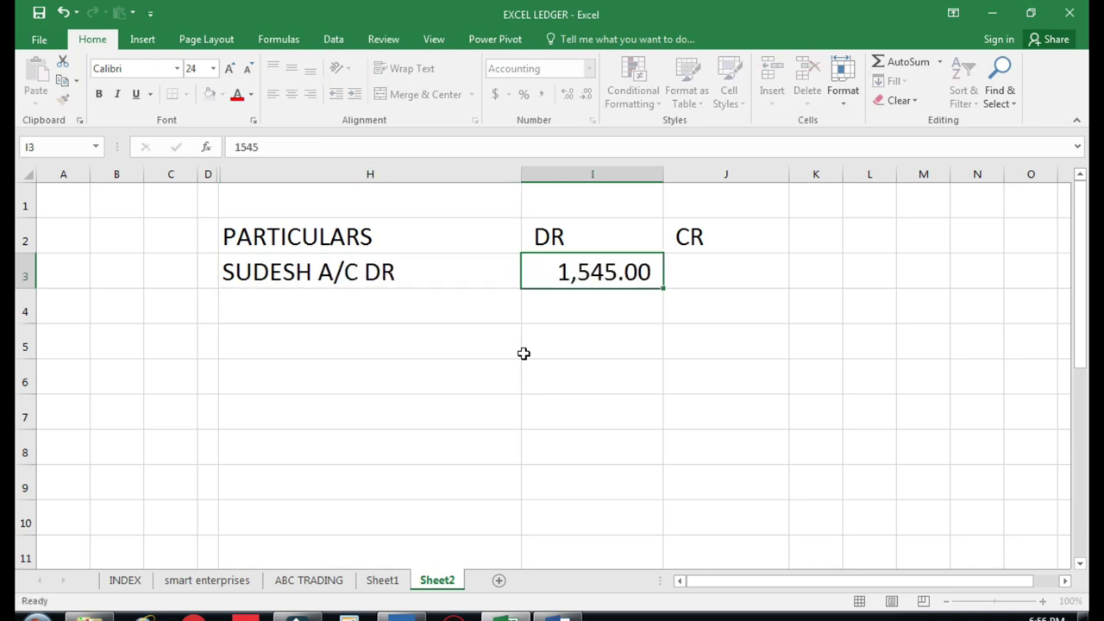
pyautogui.press('Down')
pyautogui.press('Left')
pyautogui.write('TO S')
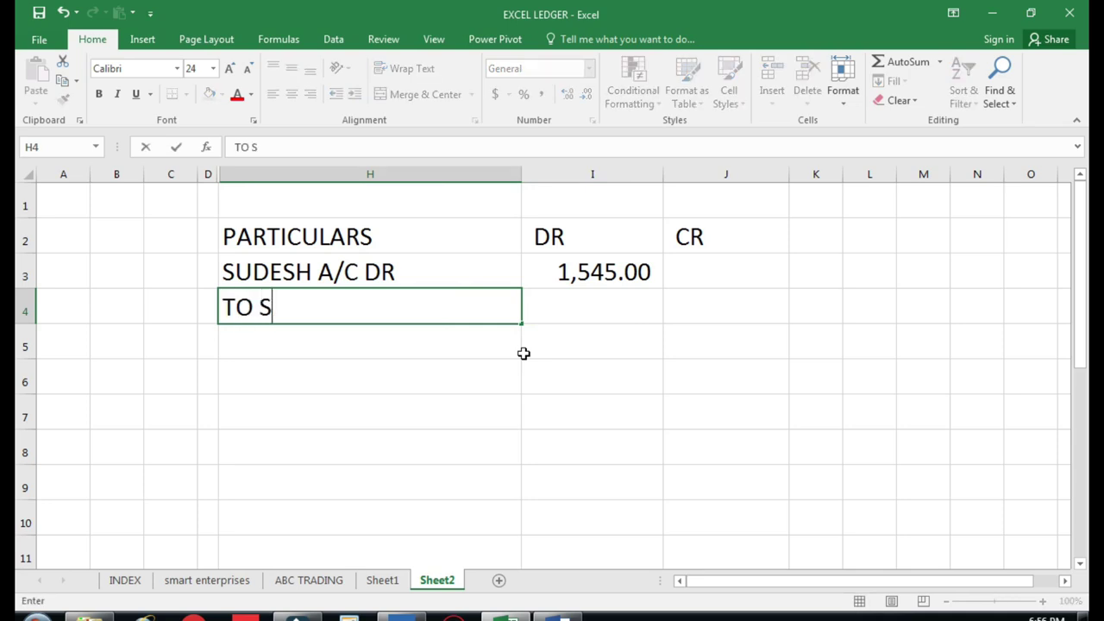
pyautogui.write('ALE')
pyautogui.press('Right')
pyautogui.press('Right')
pyautogui.write('1,54')
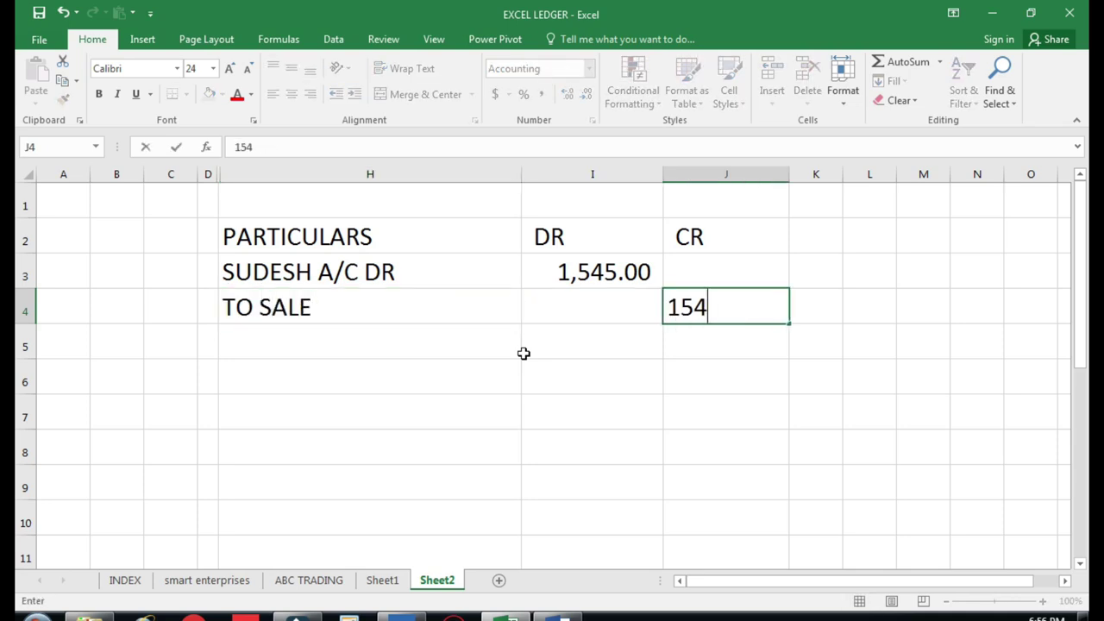
pyautogui.write('5')
pyautogui.press('Return')
pyautogui.press('Down')
pyautogui.press('Left')
pyautogui.press('Left')
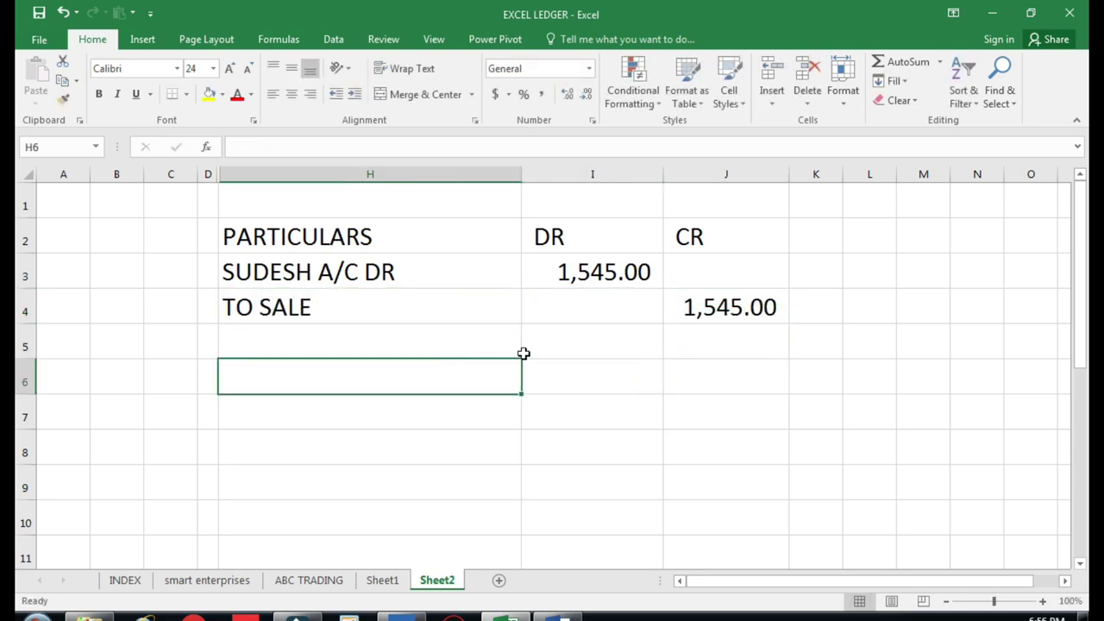
pyautogui.press('Down')
# Enter CASH A/C DR in H7 with a 1,540 debit, matching the 1,540.00 receipt
pyautogui.write('C')
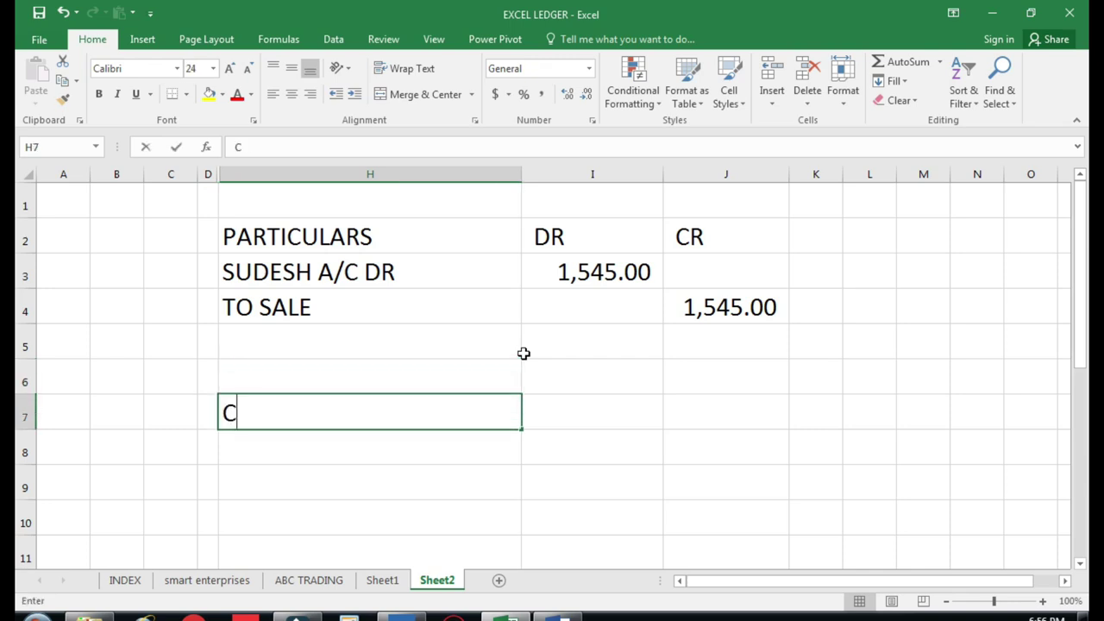
pyautogui.write('ASH A/C ')
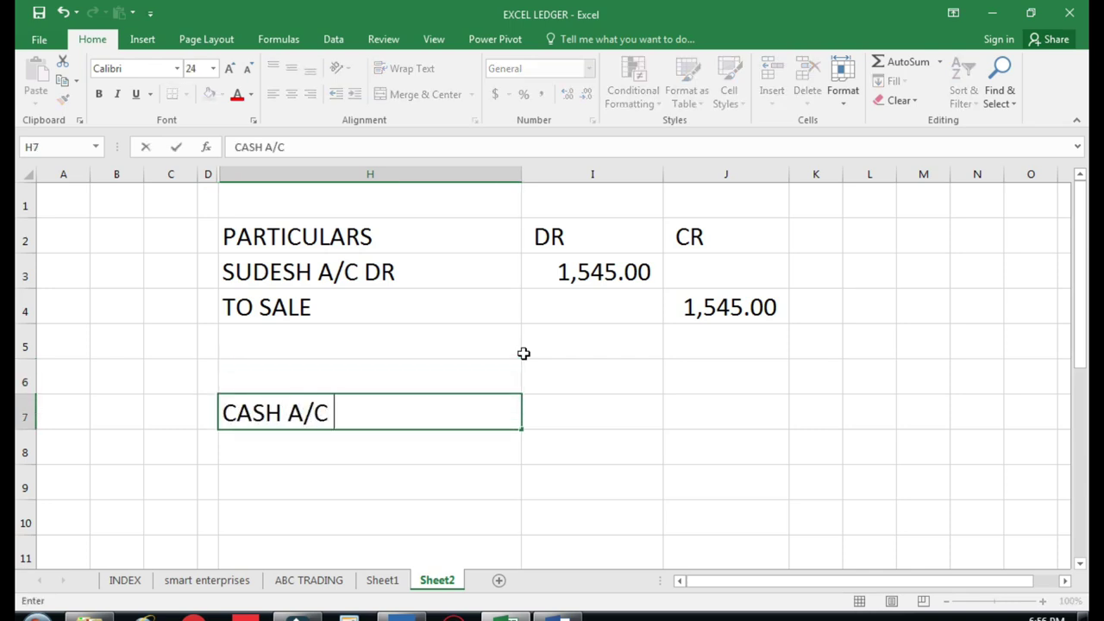
pyautogui.write('DR')
pyautogui.press('Right')
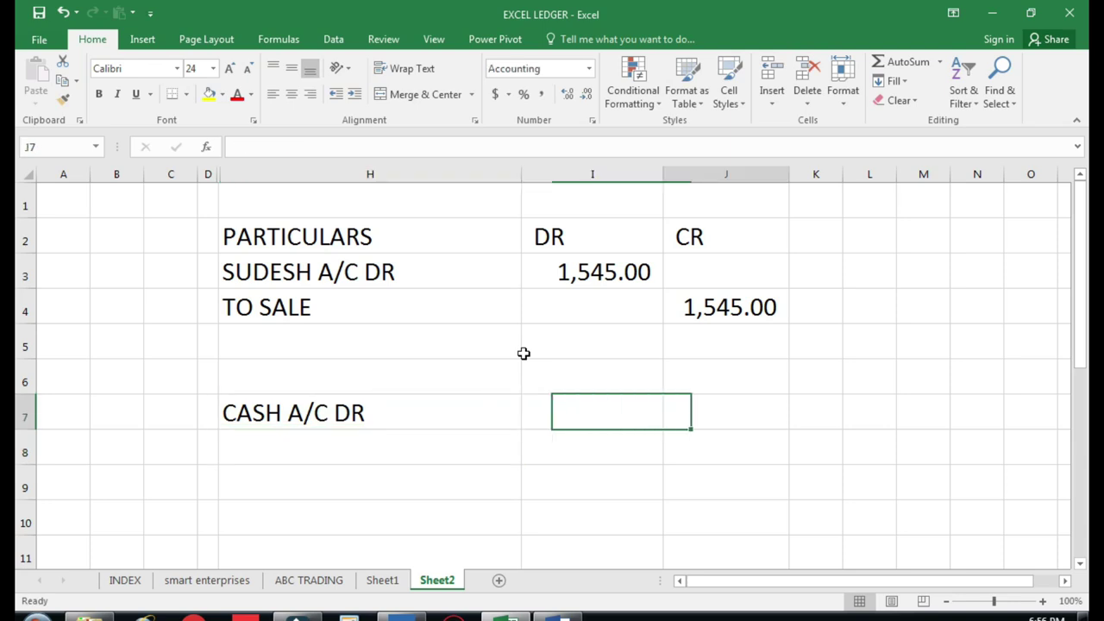
pyautogui.press('Right')
pyautogui.click(207, 580)
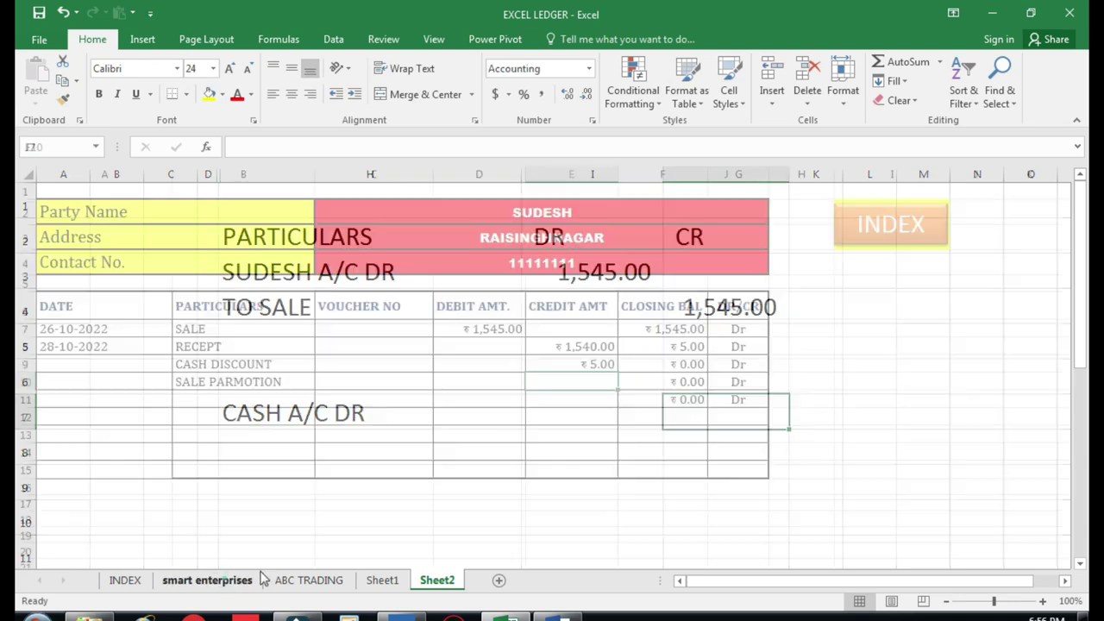
pyautogui.click(603, 347)
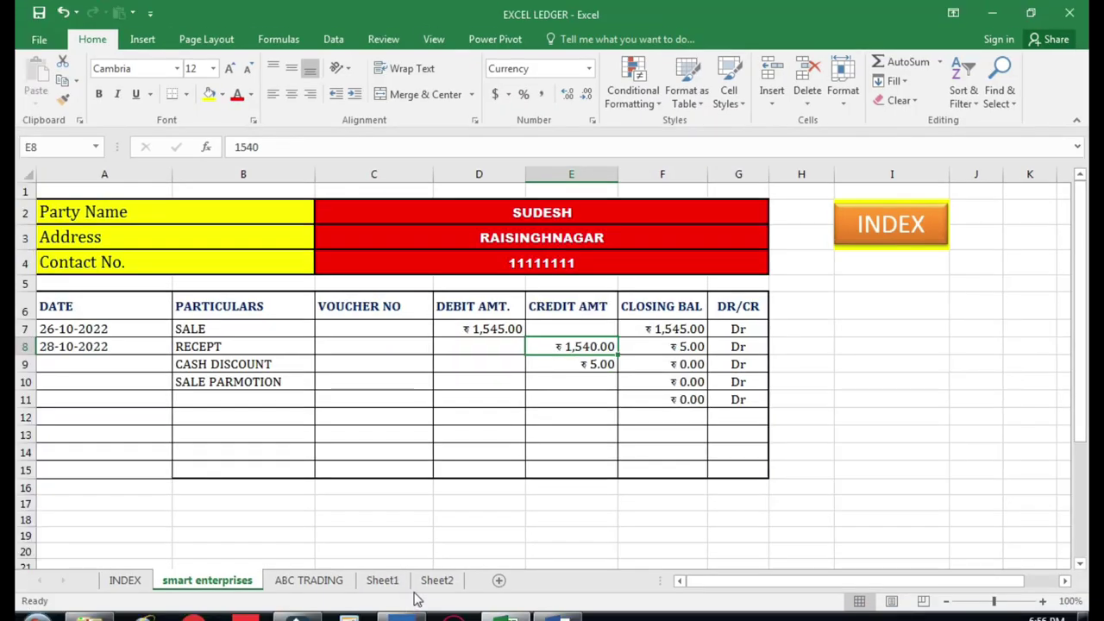
pyautogui.click(434, 582)
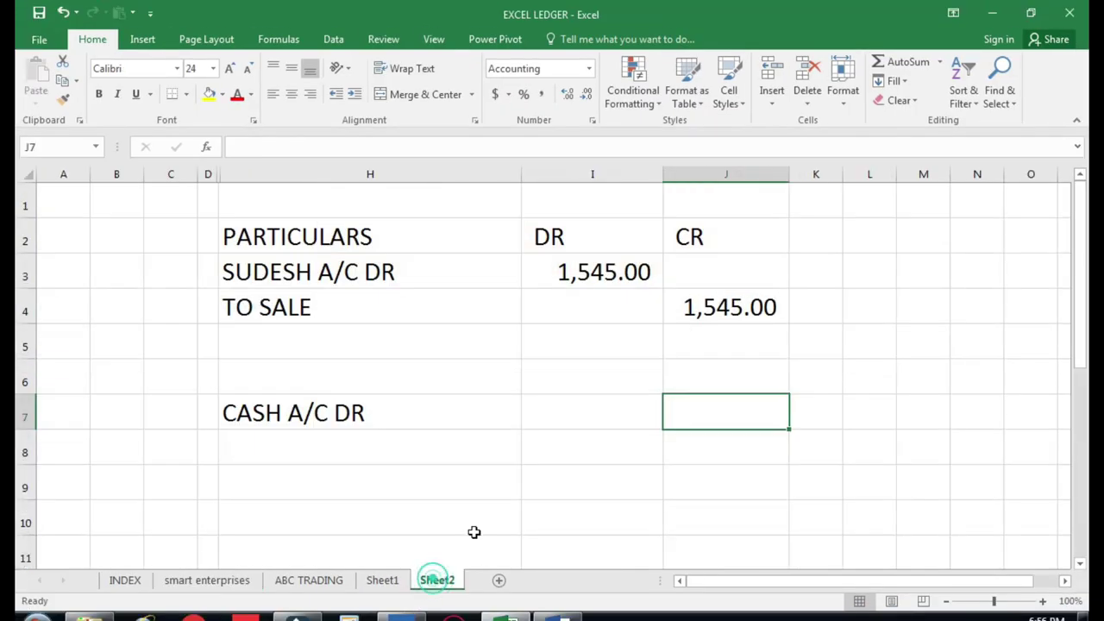
pyautogui.press('Left')
pyautogui.write('1,5')
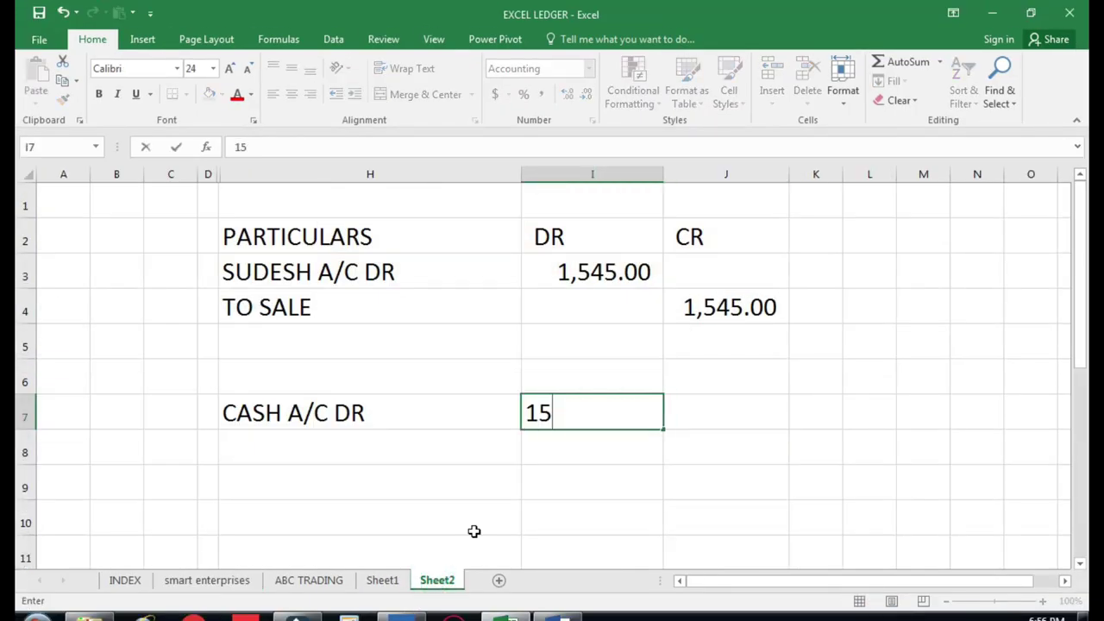
pyautogui.write('40')
pyautogui.press('Return')
# Add CASH DIS A/C DR in H8 with a 5.00 debit in I8
pyautogui.press('Left')
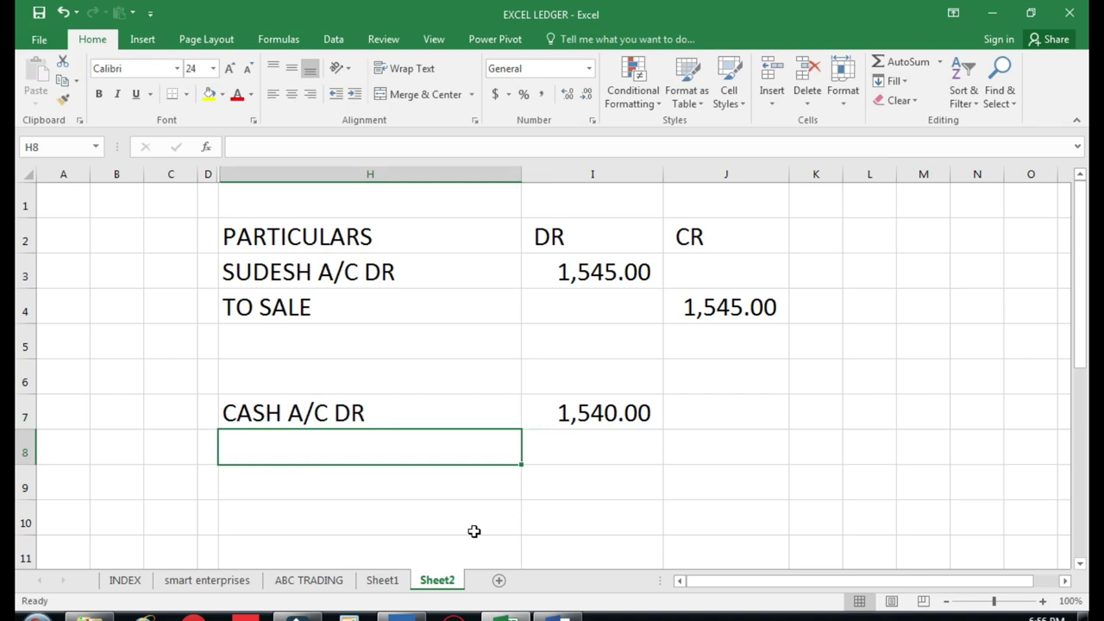
pyautogui.write('CASH DIS')
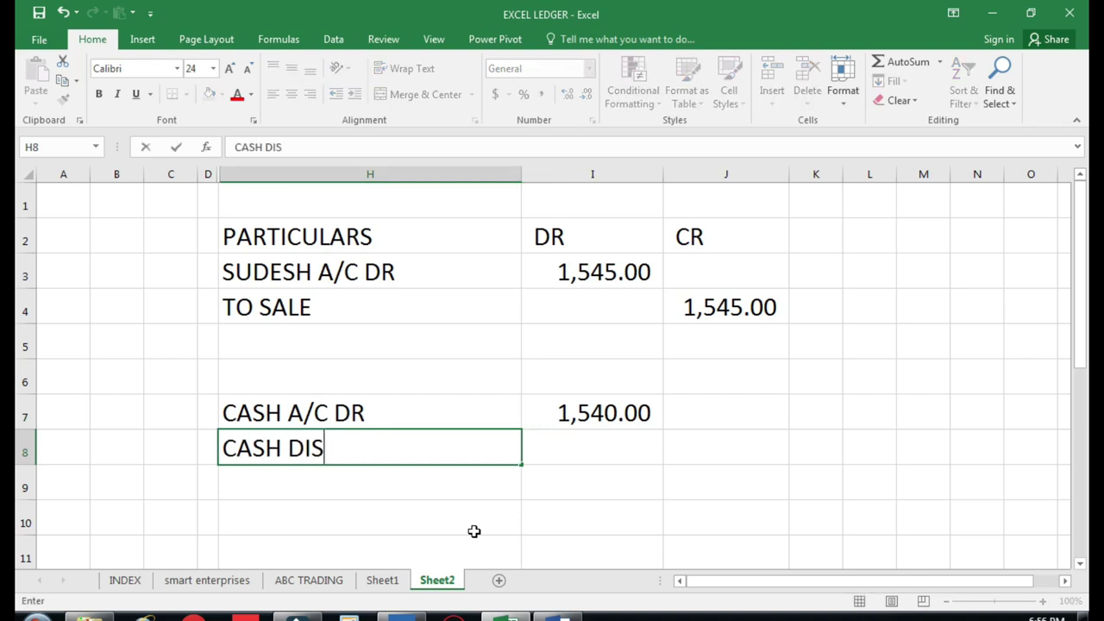
pyautogui.write(' A/C D')
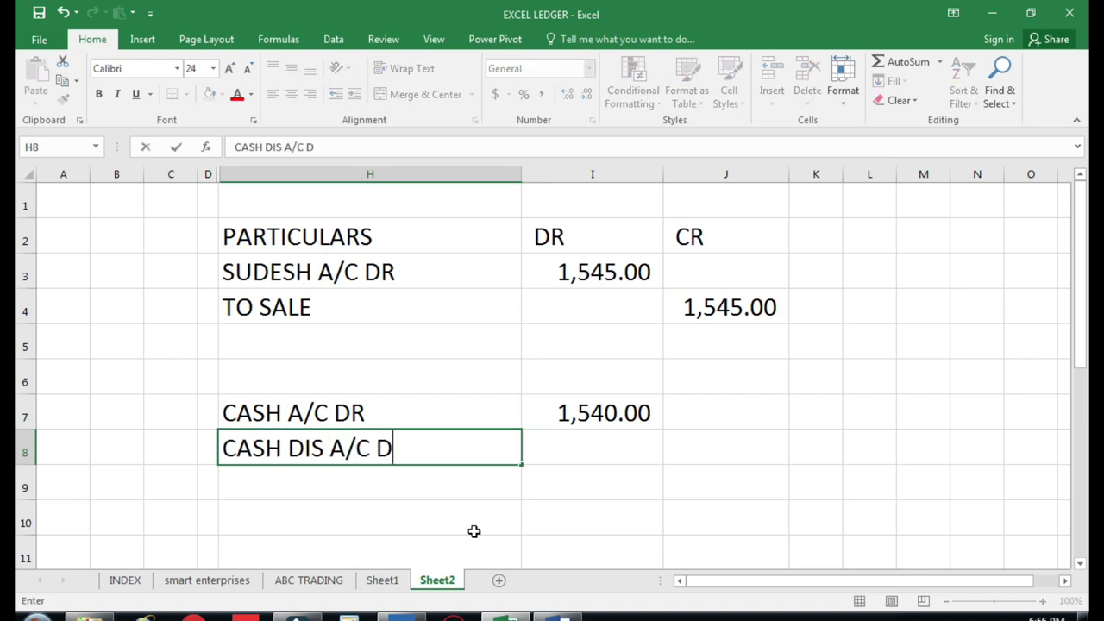
pyautogui.write('R')
pyautogui.press('Return')
pyautogui.press('Up')
pyautogui.press('Right')
pyautogui.write('5')
pyautogui.press('Return')
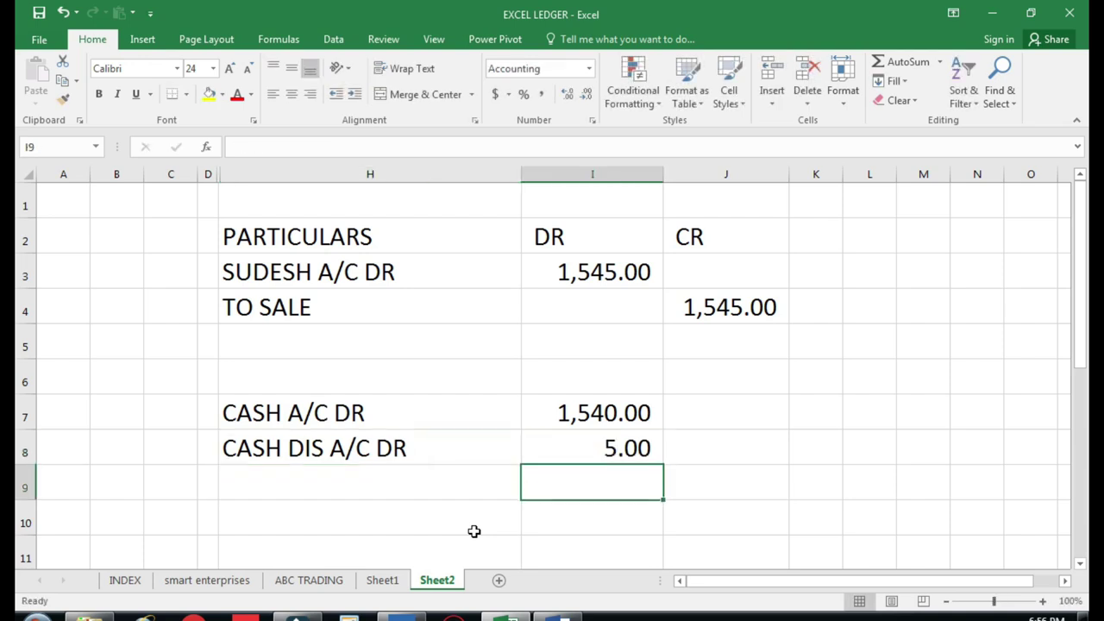
# Credit the customer with a 'TO' line in H9 and 1,545 in J9
pyautogui.press('Left')
pyautogui.write('TO')
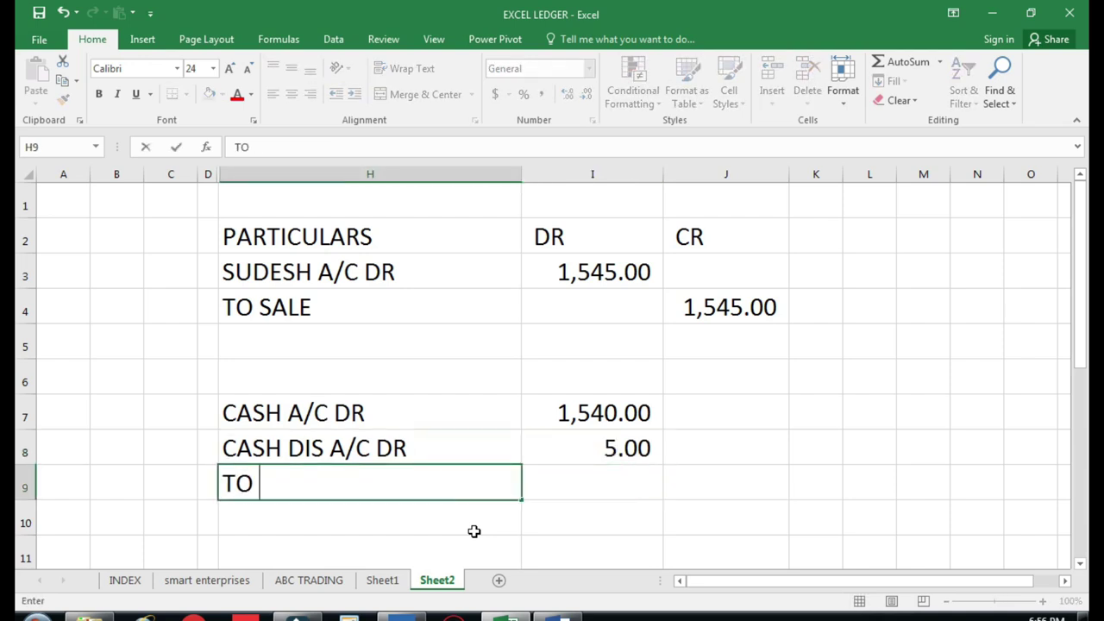
pyautogui.write(' AS')
pyautogui.press('BackSpace')
pyautogui.press('BackSpace')
pyautogui.write('SU')
pyautogui.write('DESH')
pyautogui.hotkey('ctrl', 'Return')
pyautogui.press('Right')
pyautogui.press('Right')
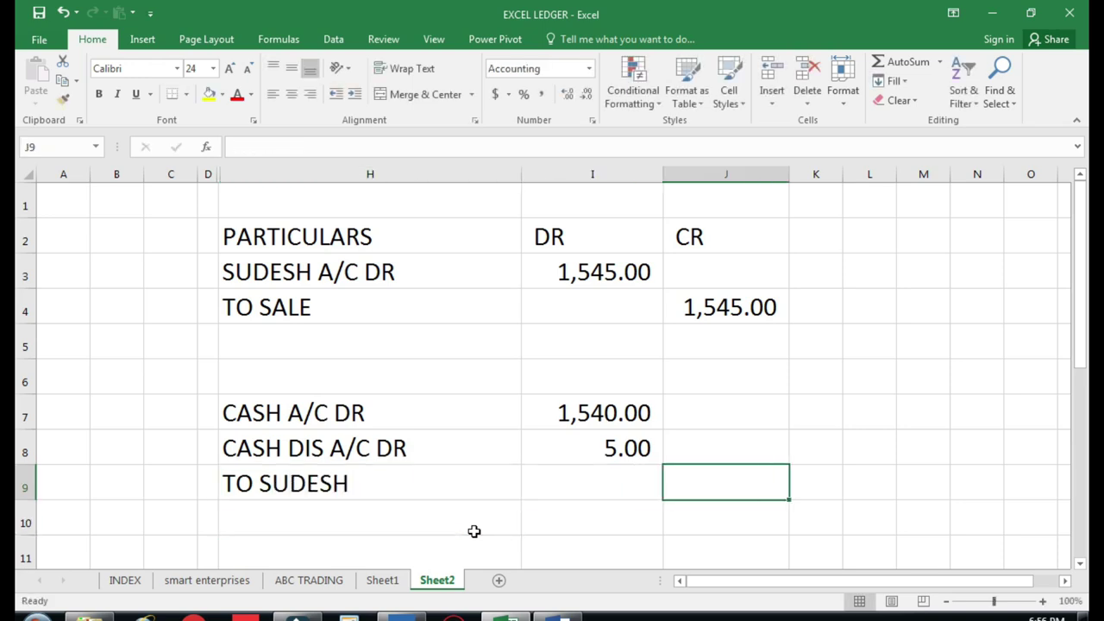
pyautogui.write('1545')
pyautogui.press('Return')
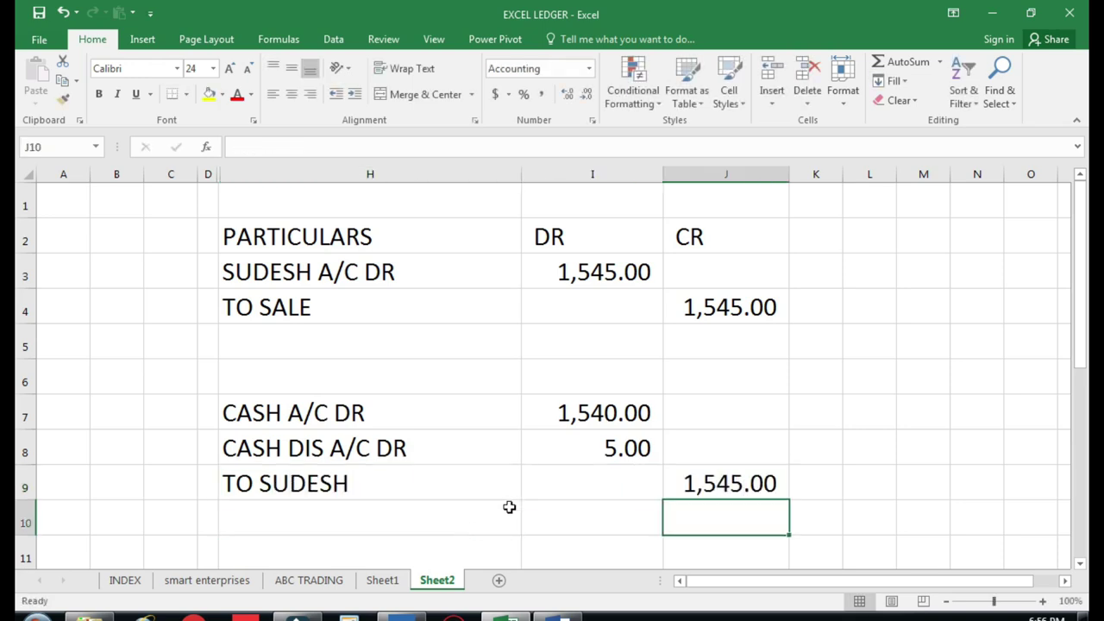
pyautogui.scroll(-1, 508, 507)
# Switch to the Word transactions document and box the shop expense, cash and cash discount words in lines 14–15
pyautogui.moveTo(578, 423); pyautogui.dragTo(676, 424)
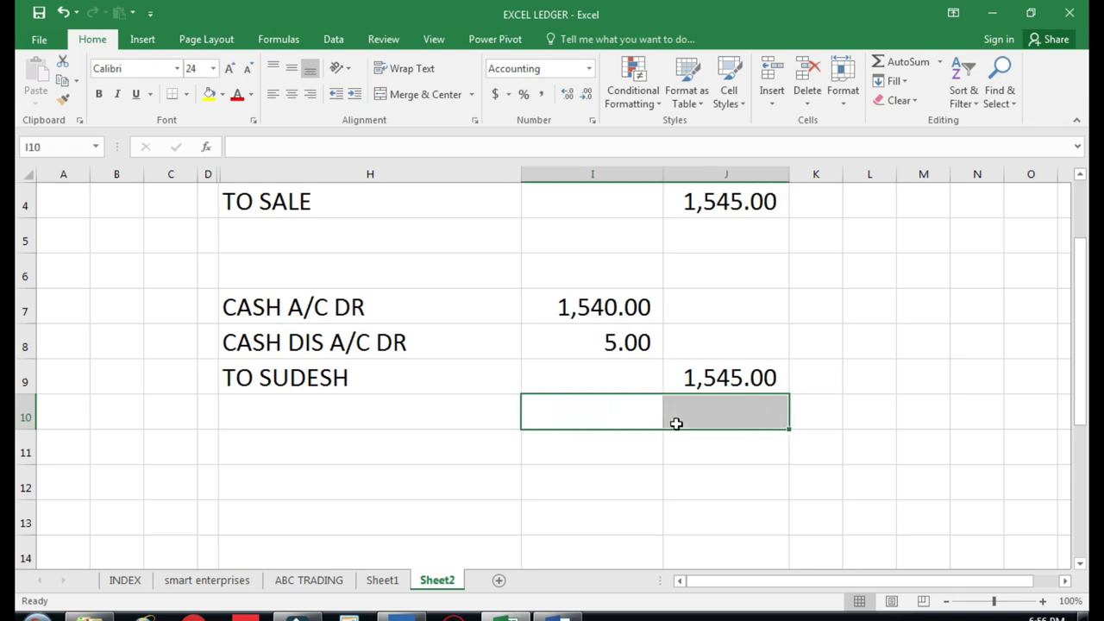
pyautogui.hotkey('alt', 'Tab')
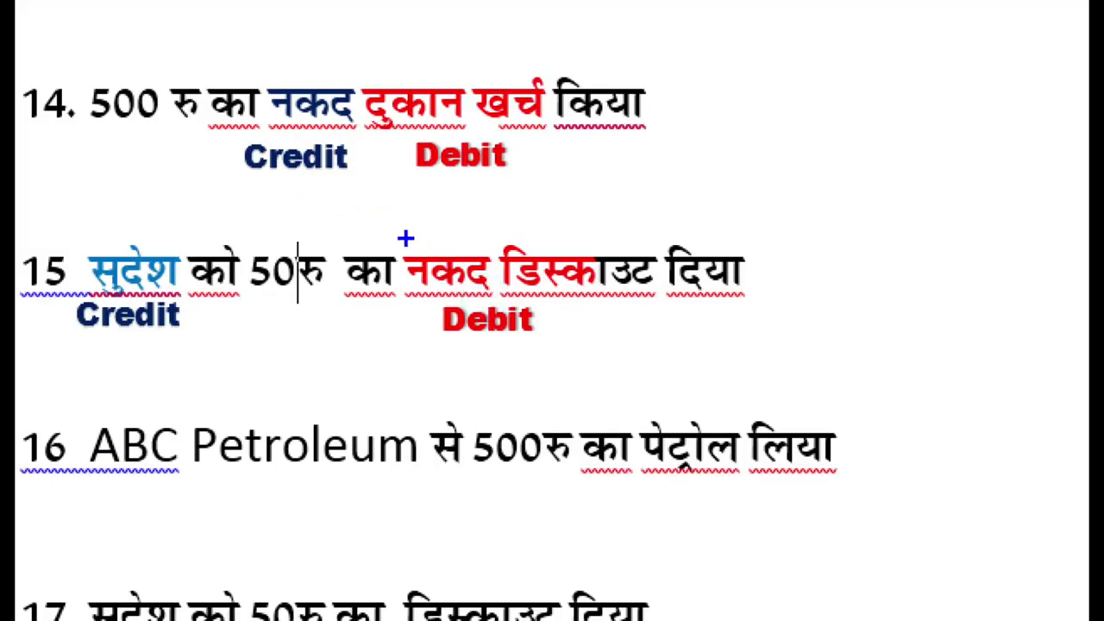
pyautogui.moveTo(413, 259); pyautogui.dragTo(503, 298)
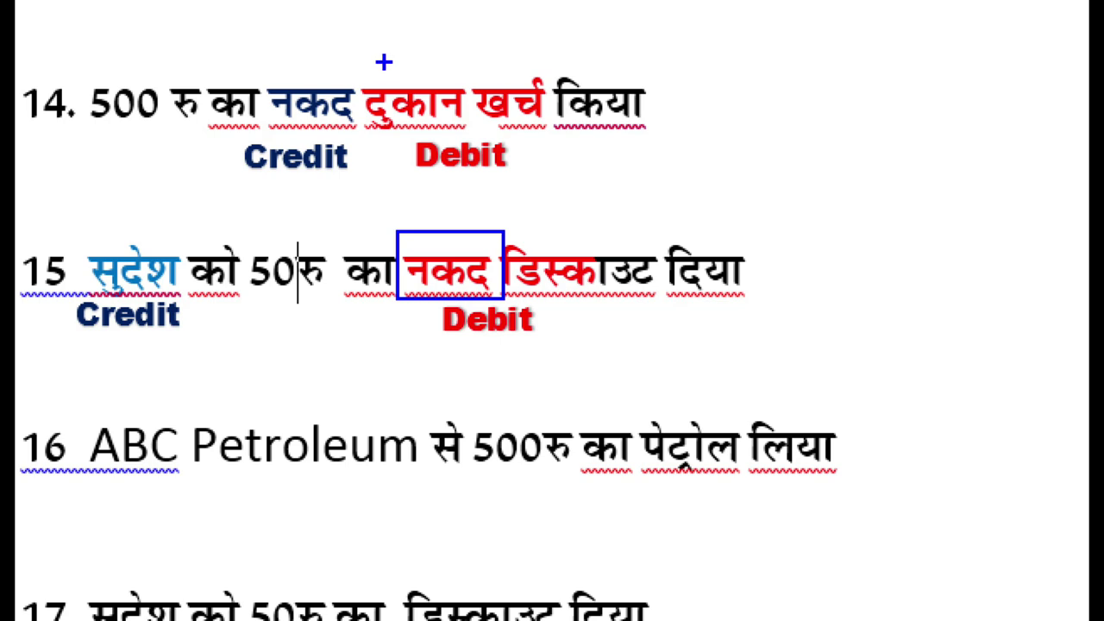
pyautogui.moveTo(353, 54)
pyautogui.mouseDown()
pyautogui.moveTo(465, 160)
pyautogui.moveTo(558, 181)
pyautogui.mouseUp()
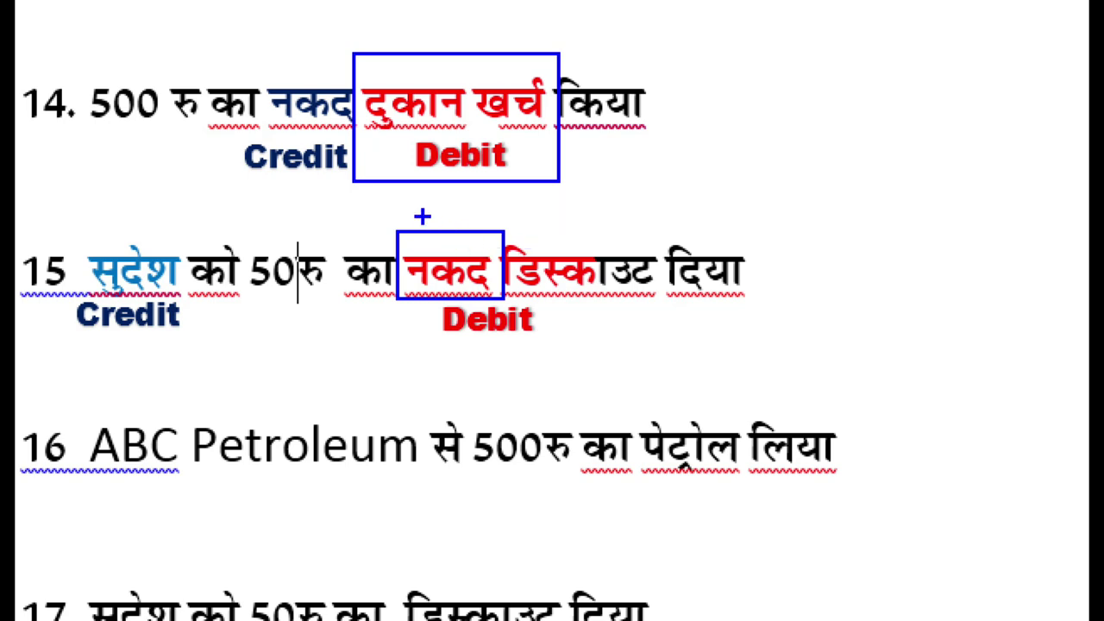
pyautogui.moveTo(401, 218); pyautogui.dragTo(666, 307)
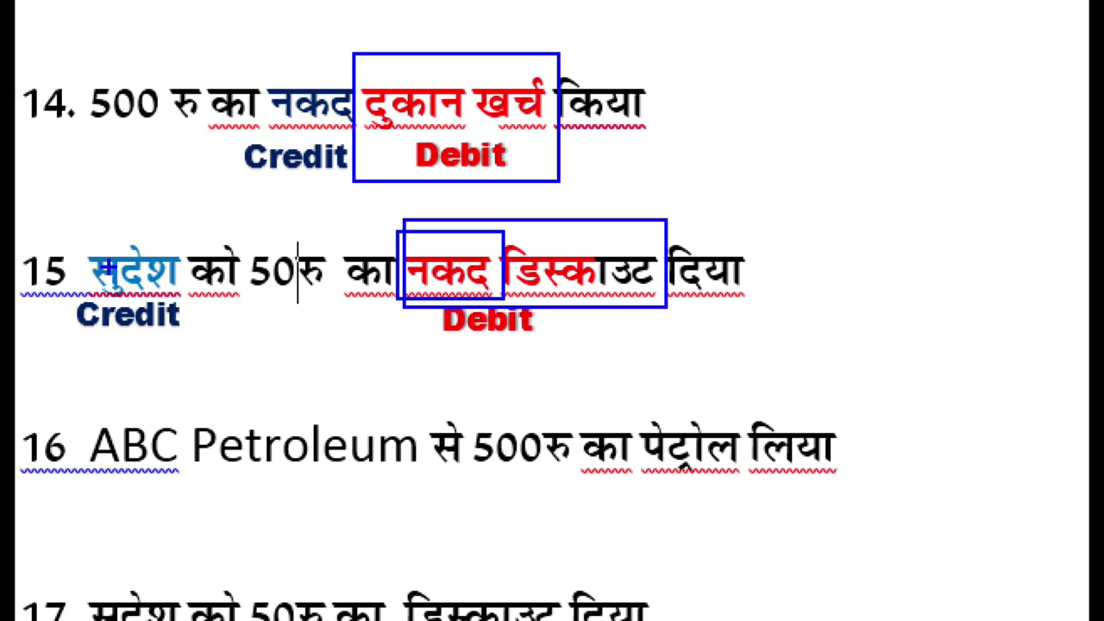
# Mark the customer's name, then box line 16's petrol and ABC Petroleum before clearing the markings
pyautogui.moveTo(100, 252); pyautogui.dragTo(149, 228)
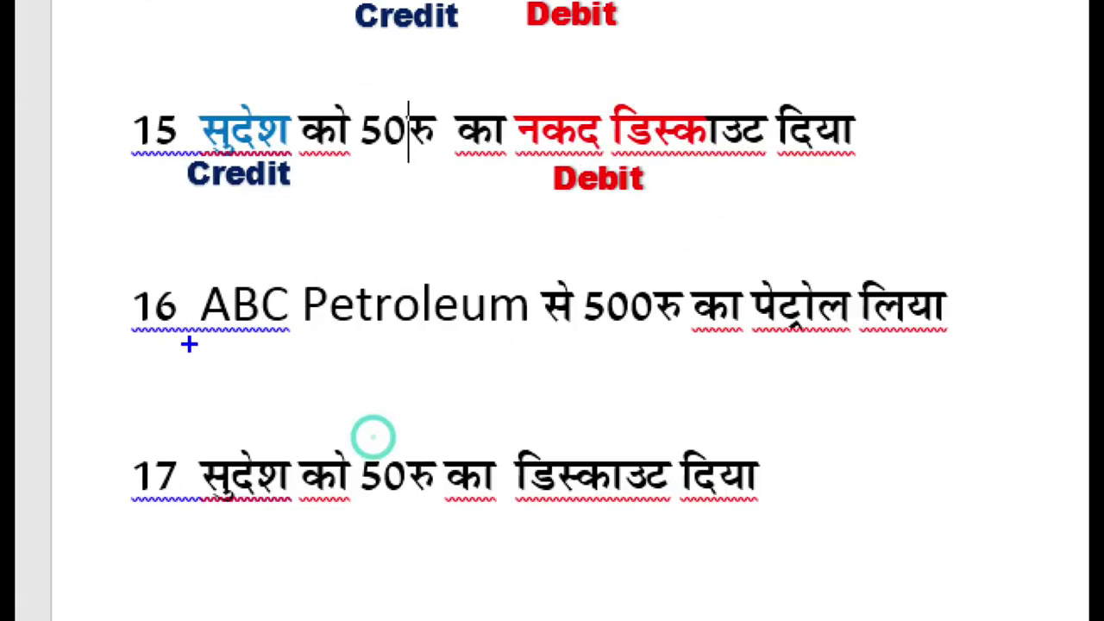
pyautogui.moveTo(184, 254)
pyautogui.mouseDown()
pyautogui.moveTo(997, 351)
pyautogui.moveTo(992, 362)
pyautogui.mouseUp()
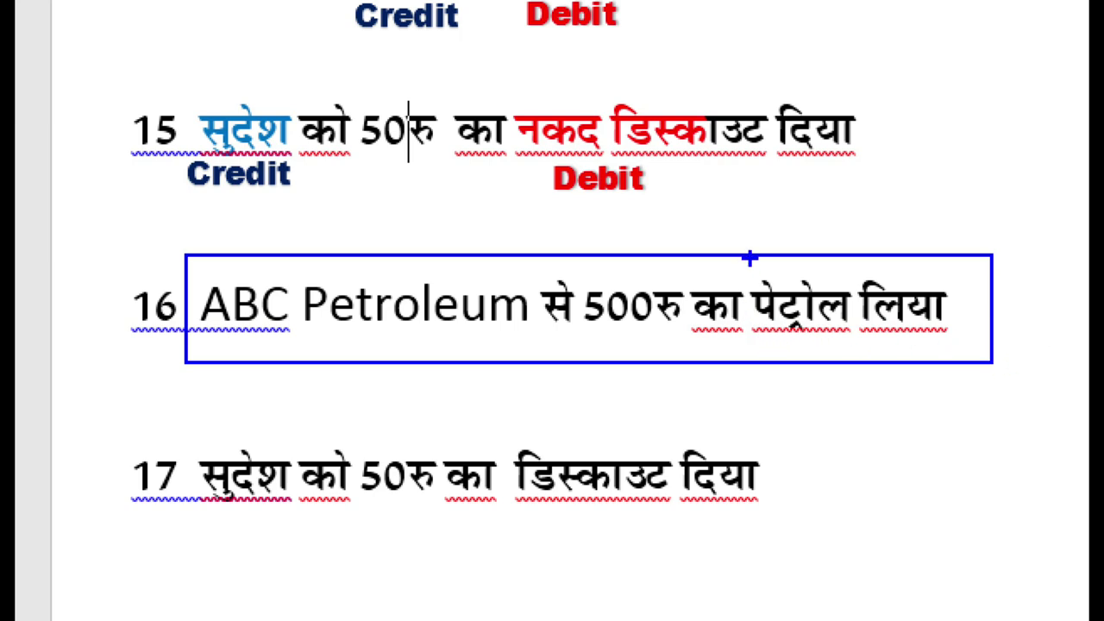
pyautogui.moveTo(747, 256)
pyautogui.mouseDown()
pyautogui.moveTo(750, 306)
pyautogui.moveTo(859, 334)
pyautogui.mouseUp()
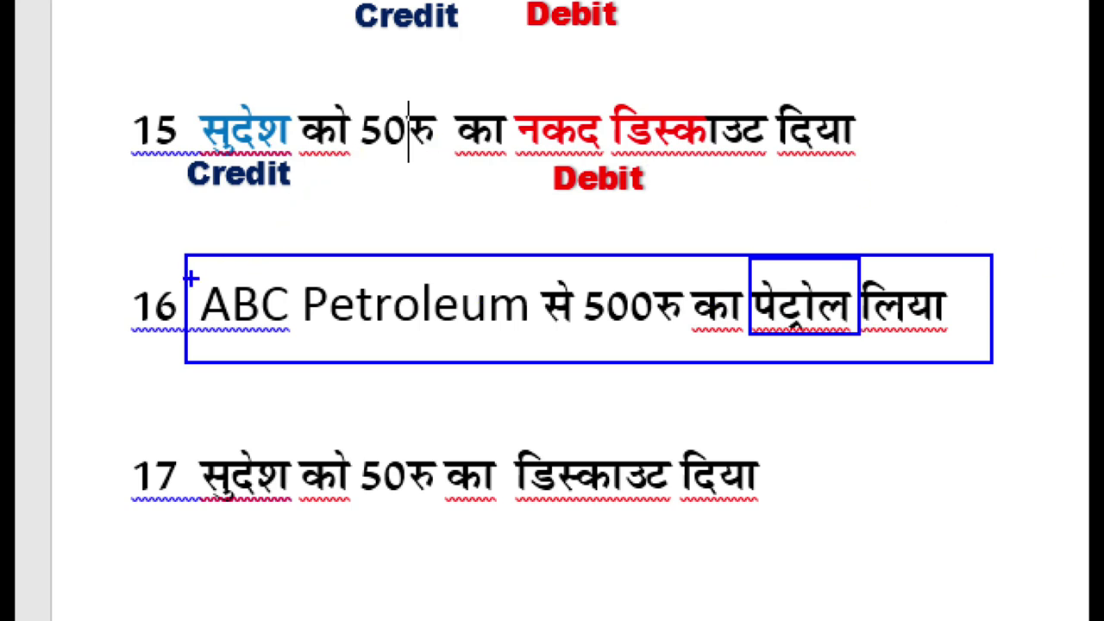
pyautogui.moveTo(195, 273); pyautogui.dragTo(549, 350)
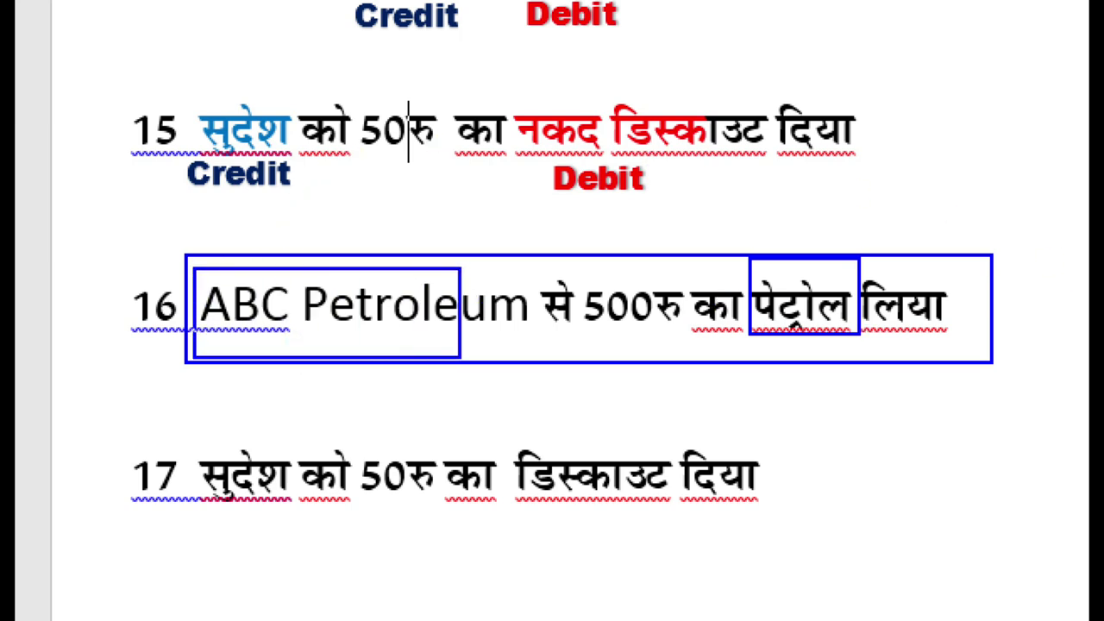
pyautogui.moveTo(549, 305); pyautogui.dragTo(539, 303)
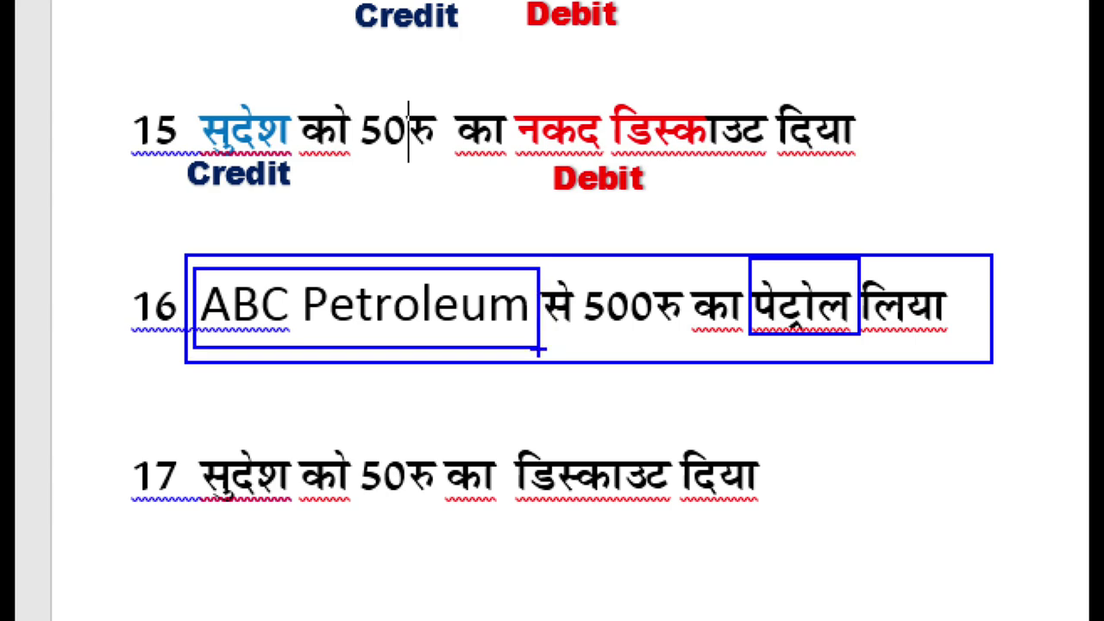
pyautogui.press('Escape')
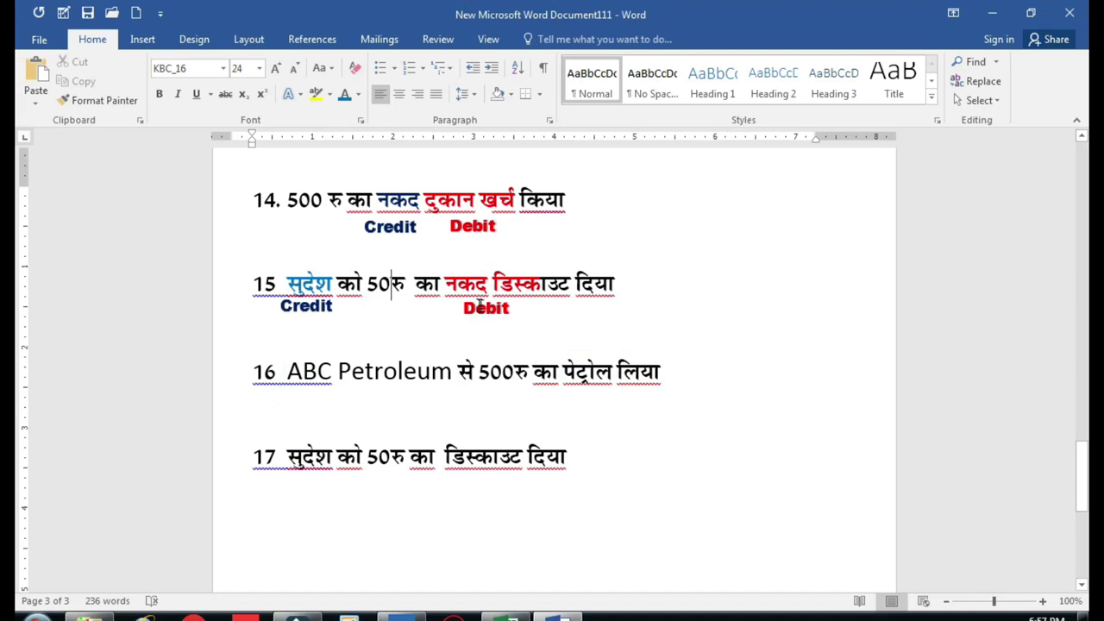
# Copy the Debit label under petrol and Credit under ABC Petroleum in line 16, then return to Excel
pyautogui.click(487, 313)
pyautogui.keyDown('ctrl'); pyautogui.moveTo(500, 328); pyautogui.dragTo(593, 400); pyautogui.keyUp('ctrl')
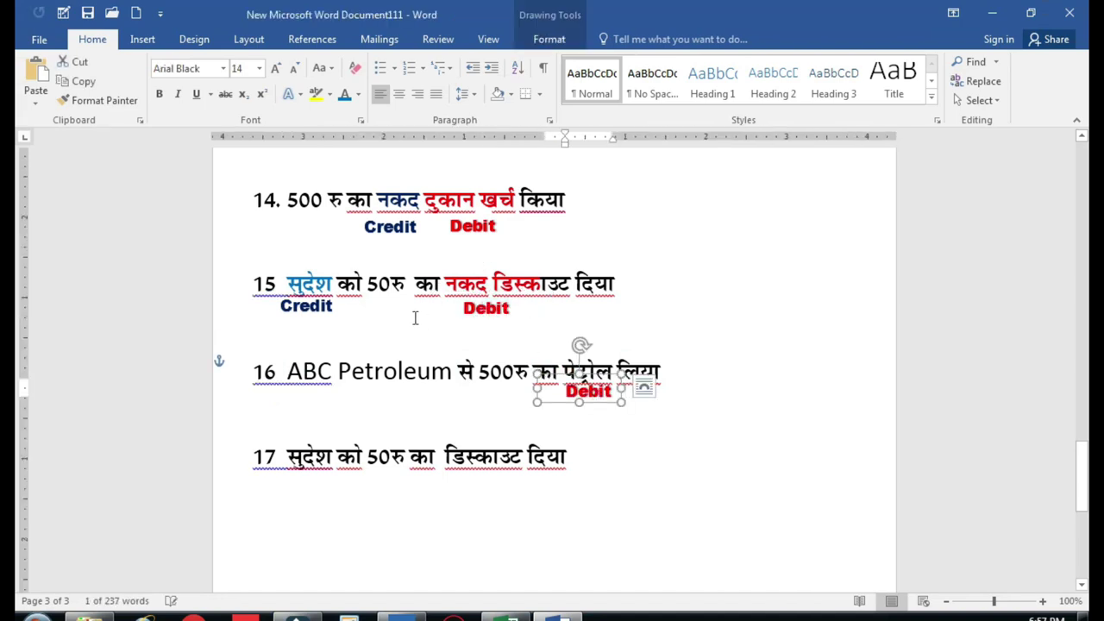
pyautogui.click(320, 319)
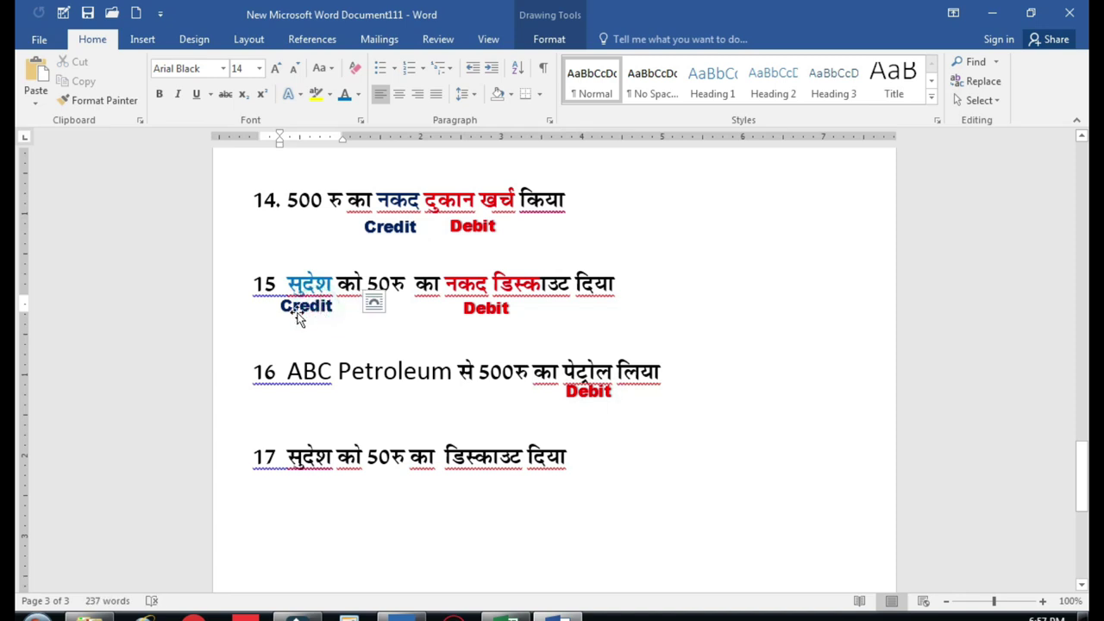
pyautogui.click(310, 308)
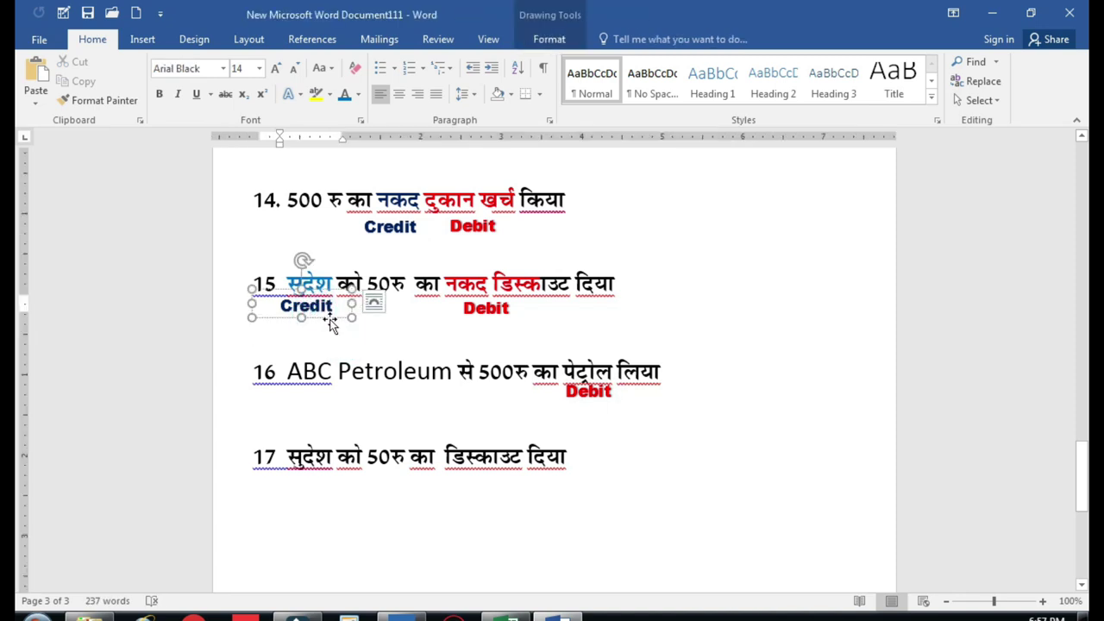
pyautogui.moveTo(334, 336); pyautogui.dragTo(354, 398)
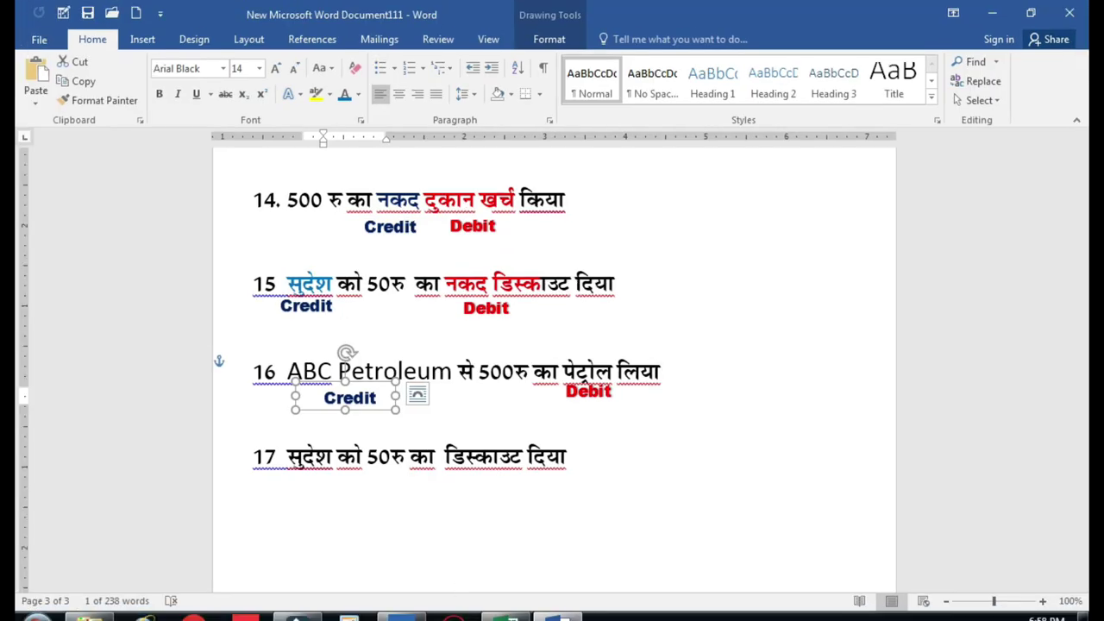
pyautogui.click(507, 617)
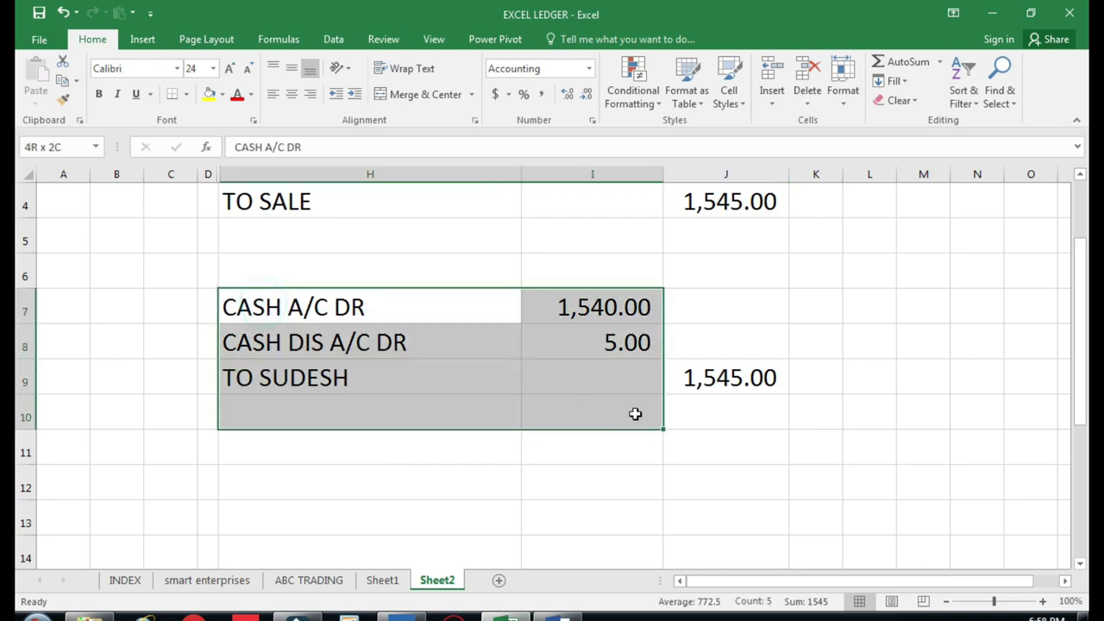
# Clear the cash discount entry in H7:J10 and enter FUEL EXP A/C DR with a 500 debit
pyautogui.moveTo(263, 306); pyautogui.dragTo(677, 414)
pyautogui.press('Delete')
pyautogui.click(372, 310)
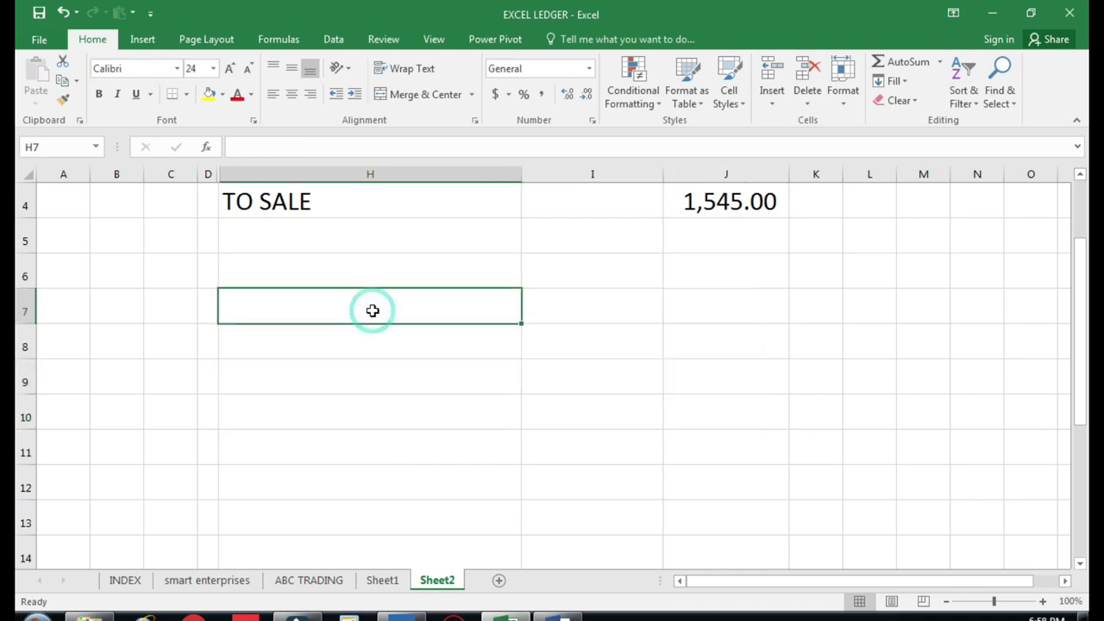
pyautogui.write('PE')
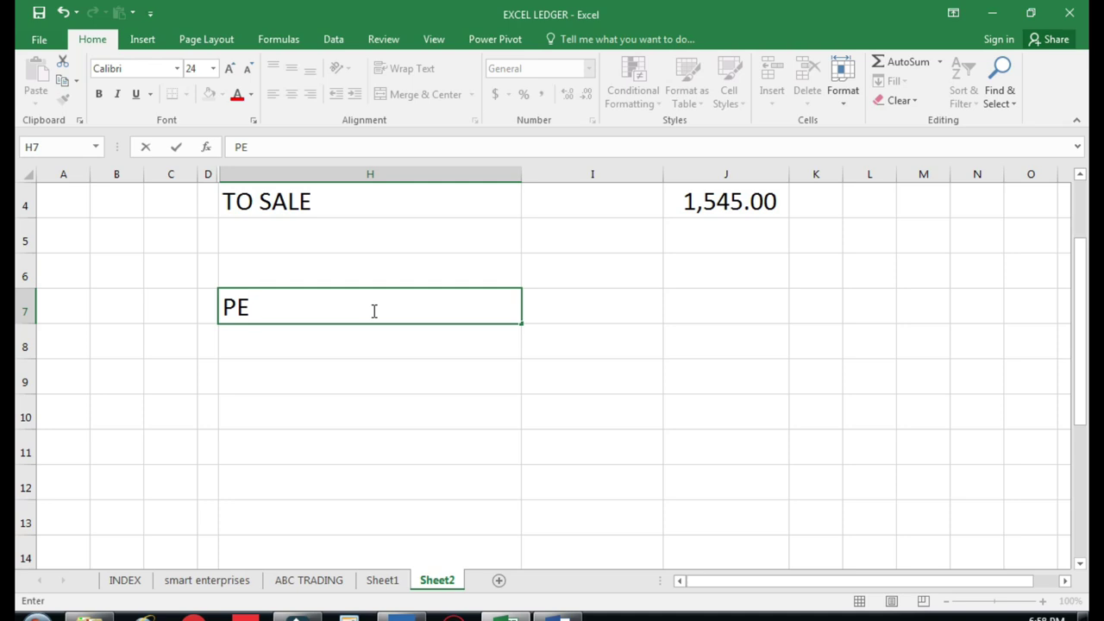
pyautogui.write('TRO')
pyautogui.press('BackSpace')
pyautogui.press('BackSpace')
pyautogui.press('BackSpace')
pyautogui.press('BackSpace')
pyautogui.press('BackSpace')
pyautogui.press('Escape')
pyautogui.write('FUEL ')
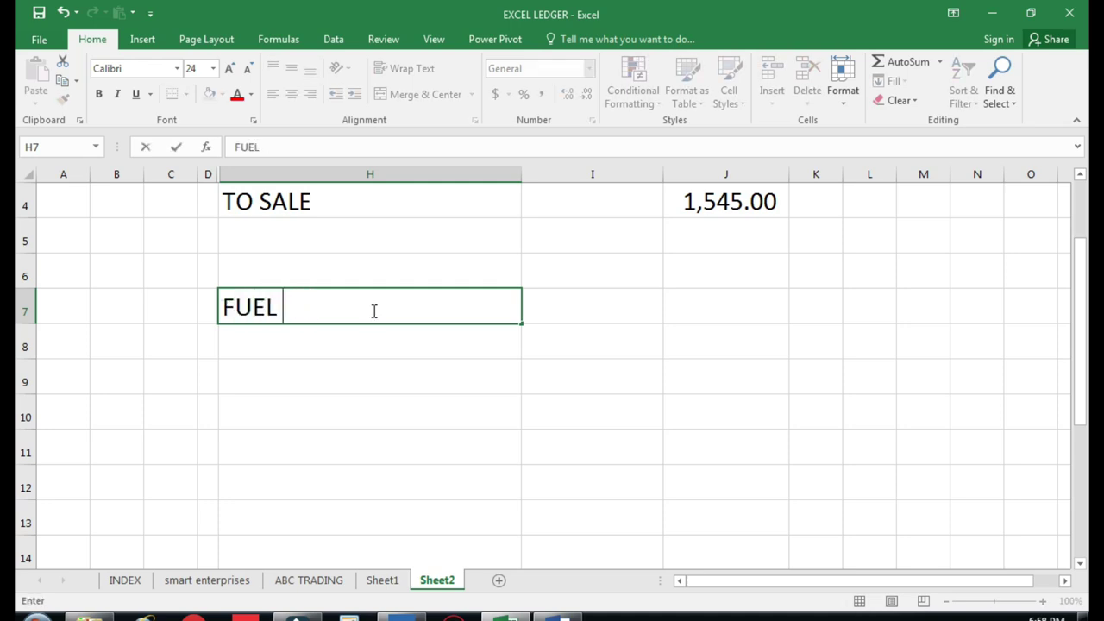
pyautogui.write('EXP A/C')
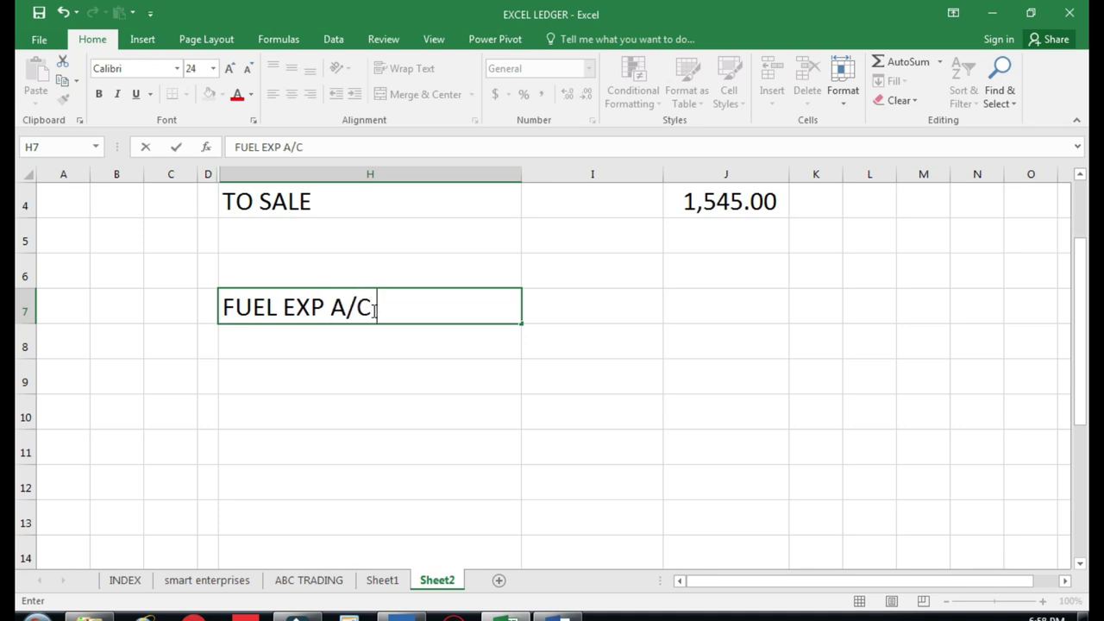
pyautogui.write(' DR')
pyautogui.press('Return')
pyautogui.press('Up')
pyautogui.press('Right')
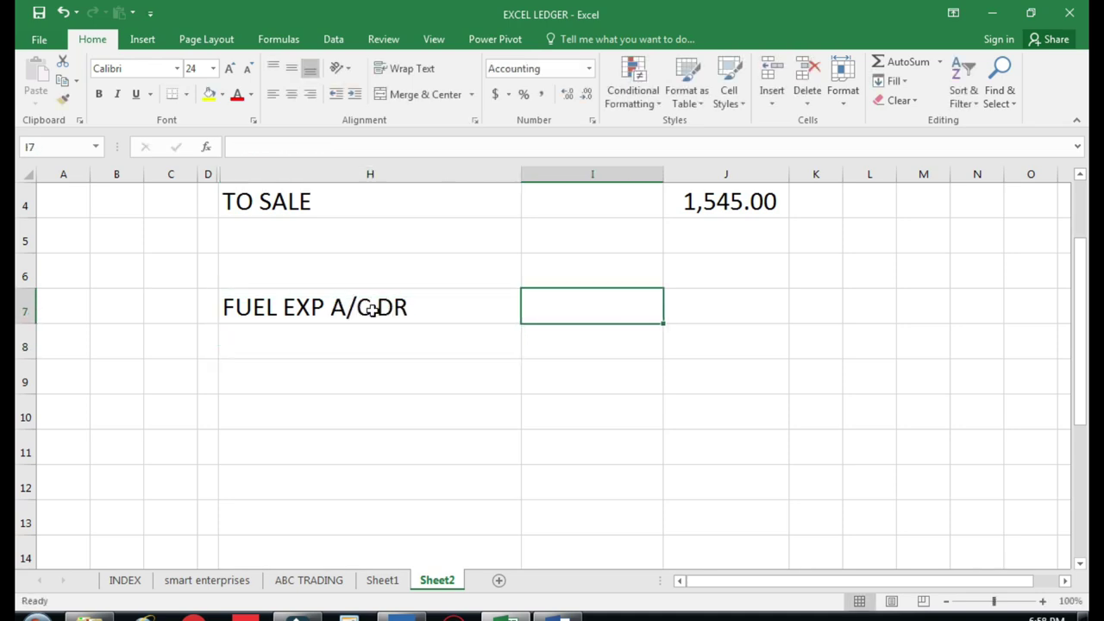
pyautogui.write('500')
# Credit TO ABC PERT with 500 in row 8 and start typing ABC PETR in H10
pyautogui.press('Left')
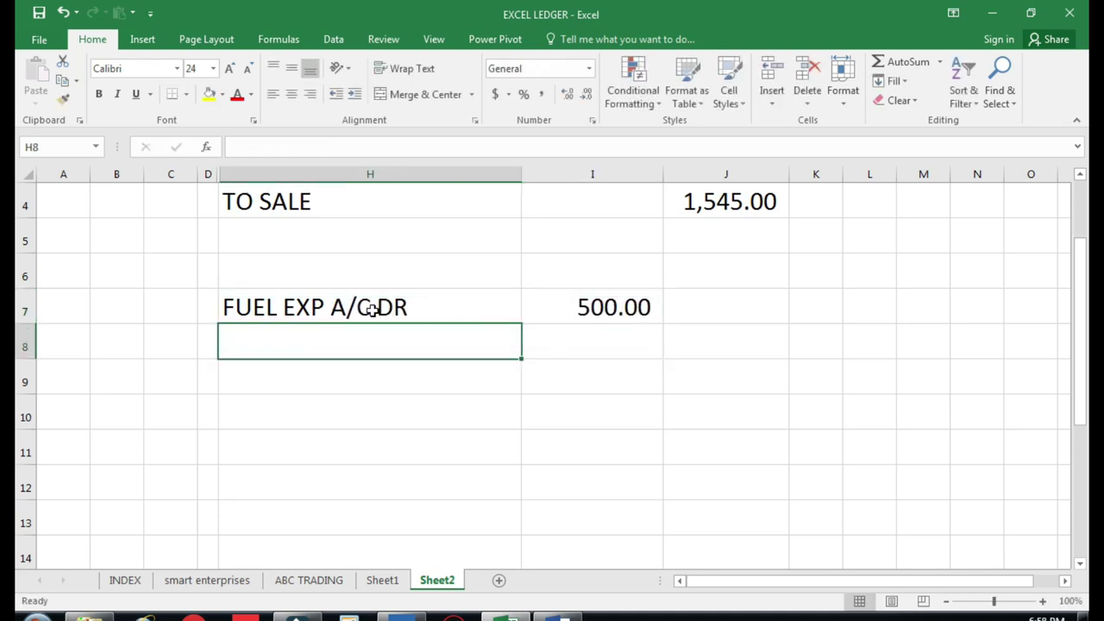
pyautogui.write('TO A')
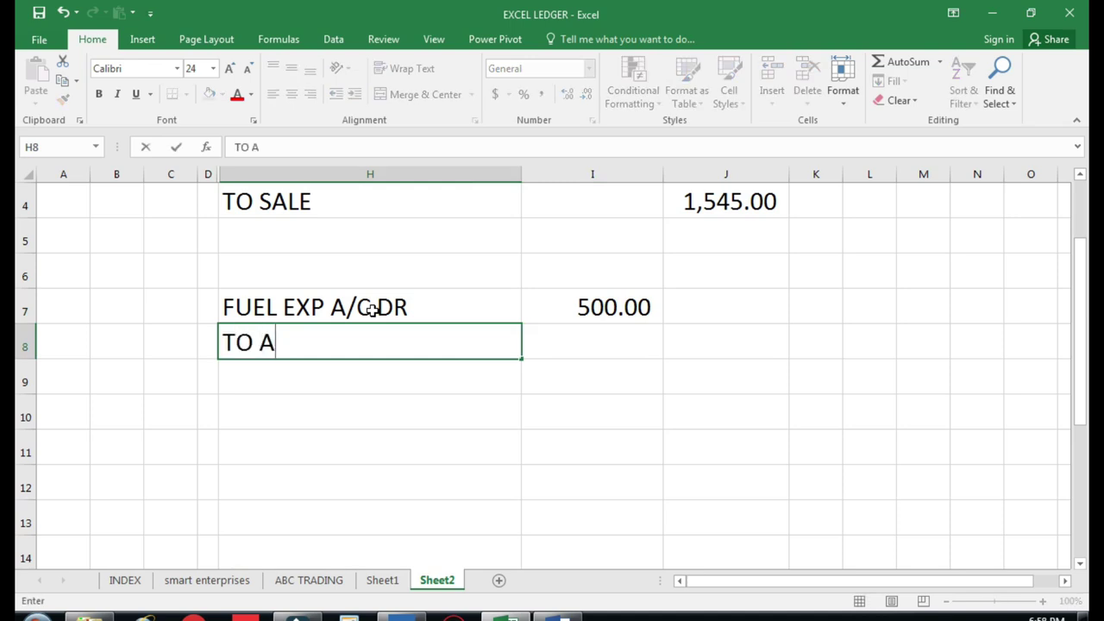
pyautogui.write('BC PERT')
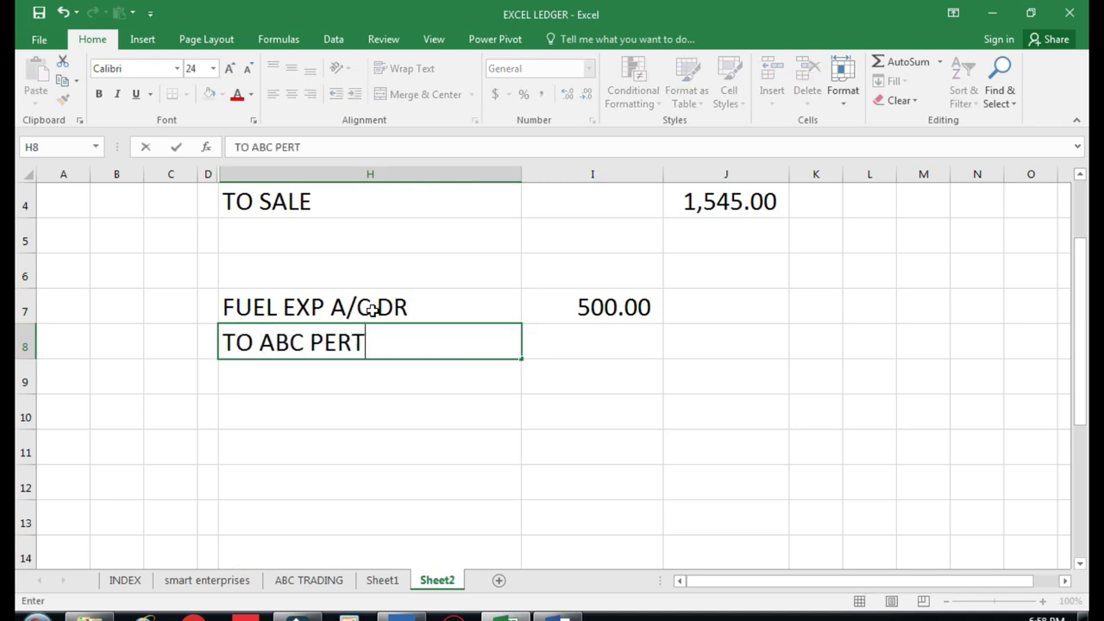
pyautogui.press('Tab')
pyautogui.press('Tab')
pyautogui.write('500')
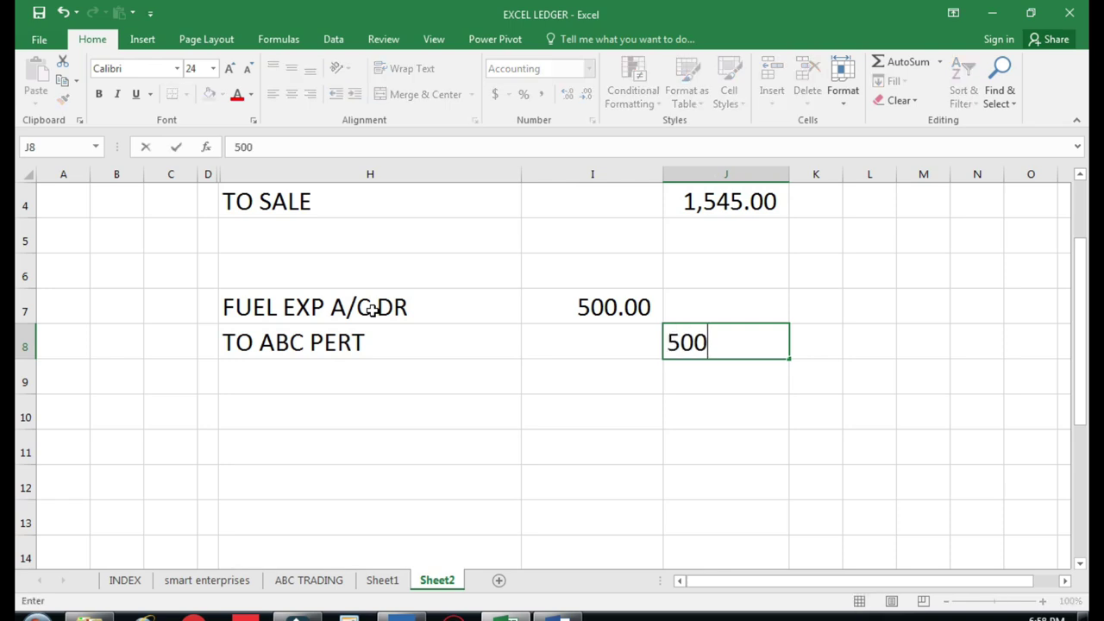
pyautogui.press('Return')
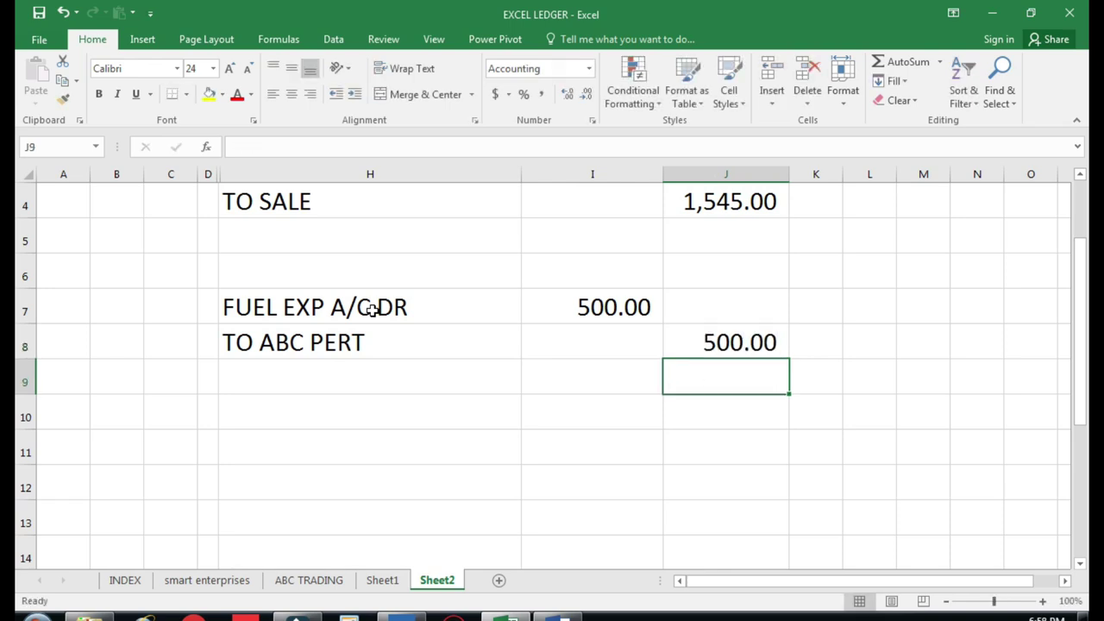
pyautogui.click(705, 343)
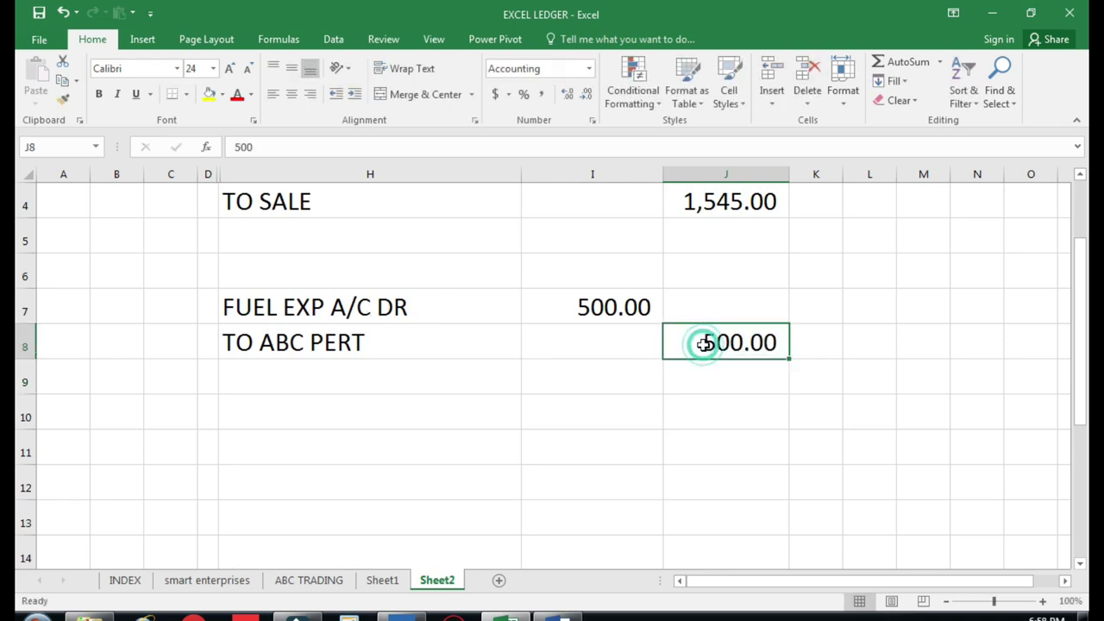
pyautogui.click(400, 407)
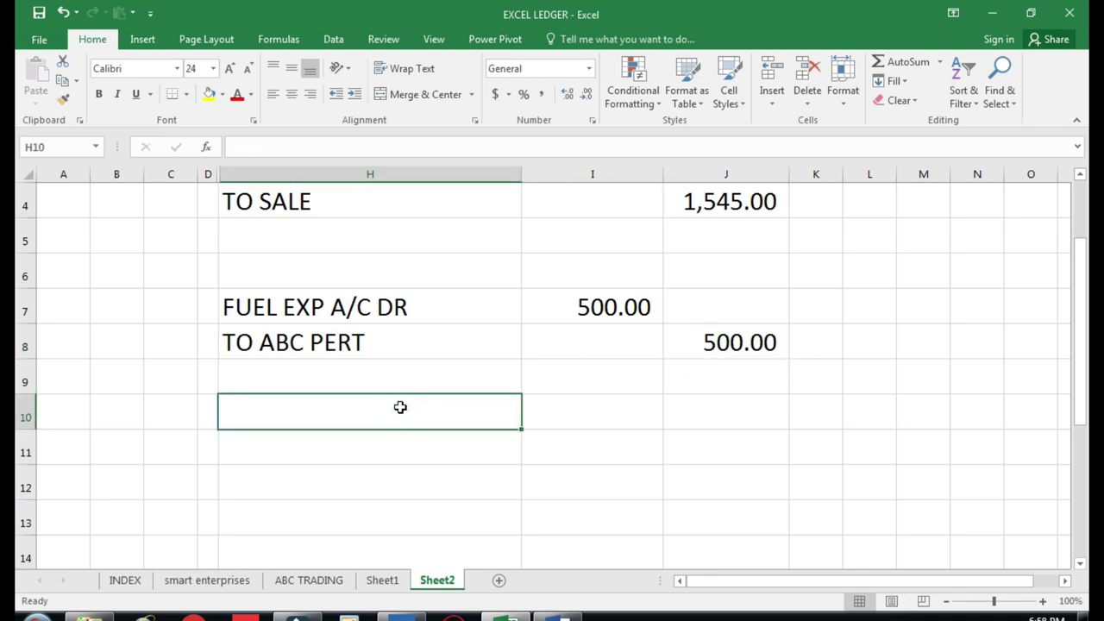
pyautogui.write('ABC ')
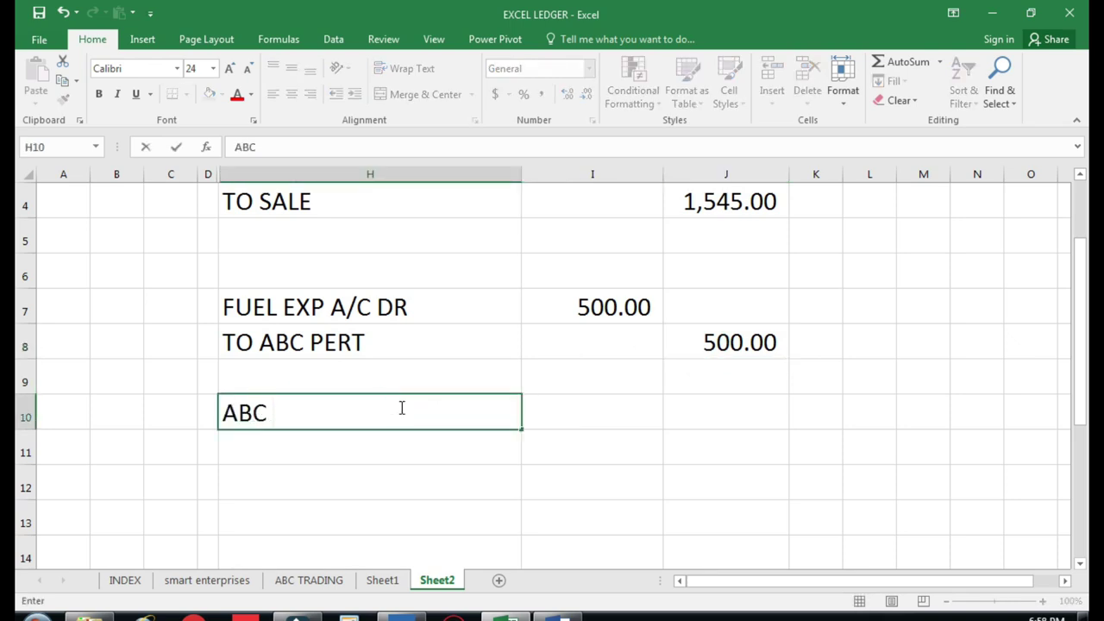
pyautogui.write('PETR')
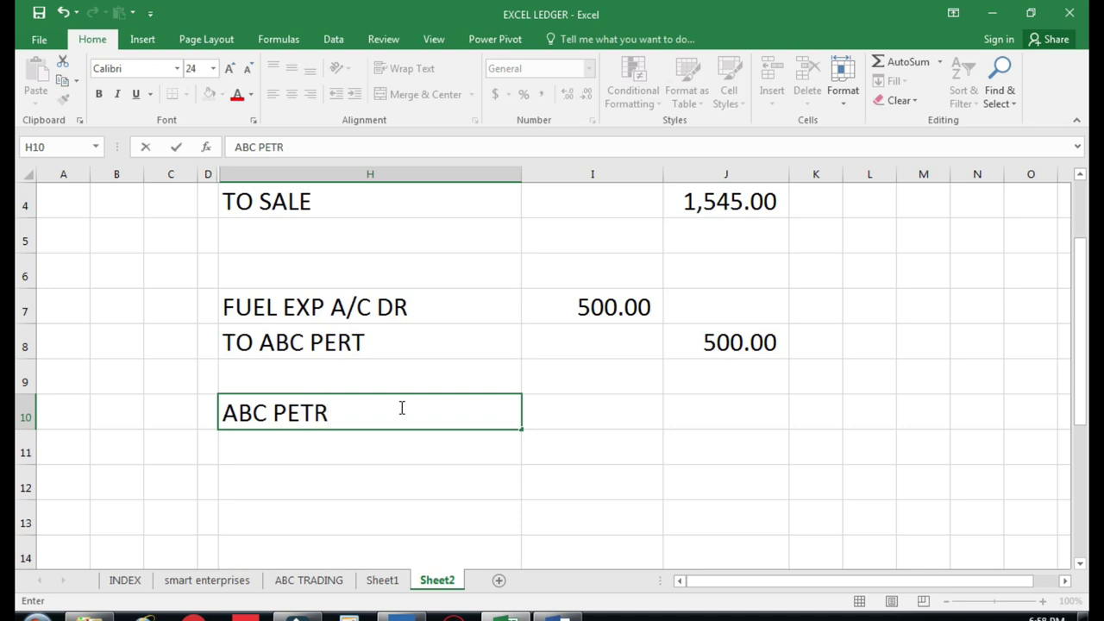
# Complete H10 as ABC PETR A/C DR with a 500 debit in I10
pyautogui.click(400, 407)
pyautogui.doubleClick(400, 407)
pyautogui.write('A')
pyautogui.write('/C DR')
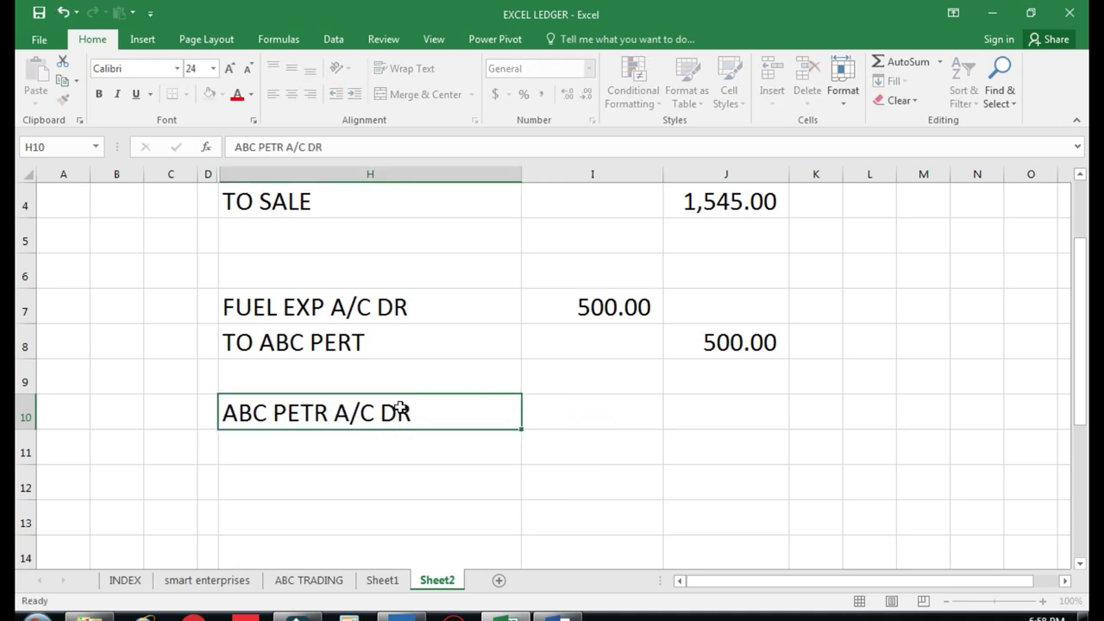
pyautogui.press('Return')
pyautogui.press('Up')
pyautogui.press('Right')
pyautogui.write('500')
pyautogui.press('Return')
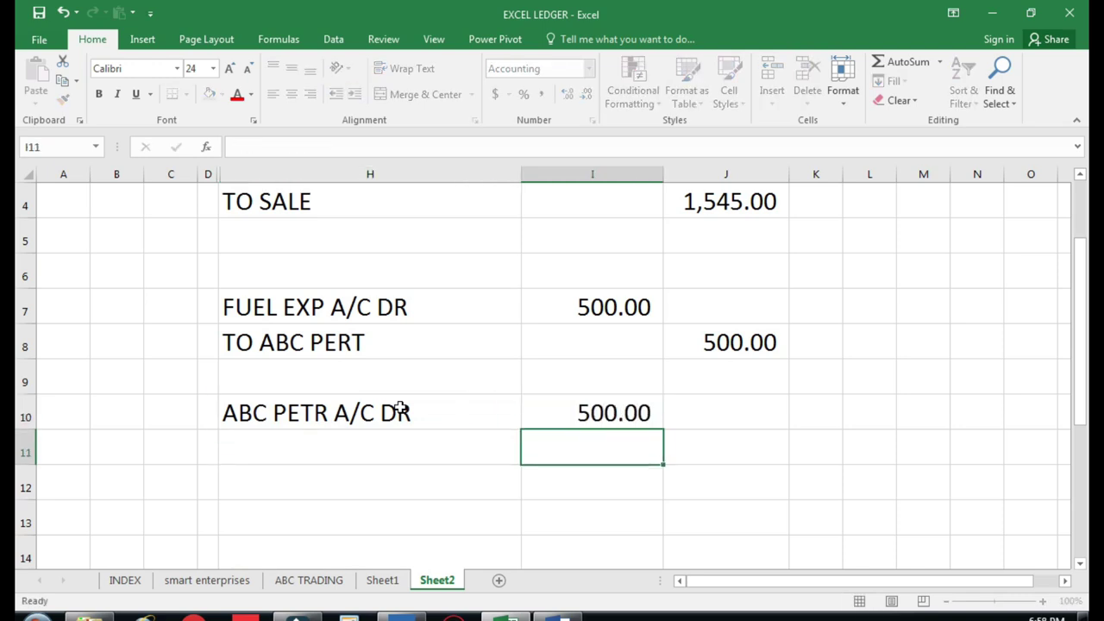
# Add TO CASH with 500 in row 11 and TO SBI BANK with 500 in row 12
pyautogui.press('Left')
pyautogui.write('TO ')
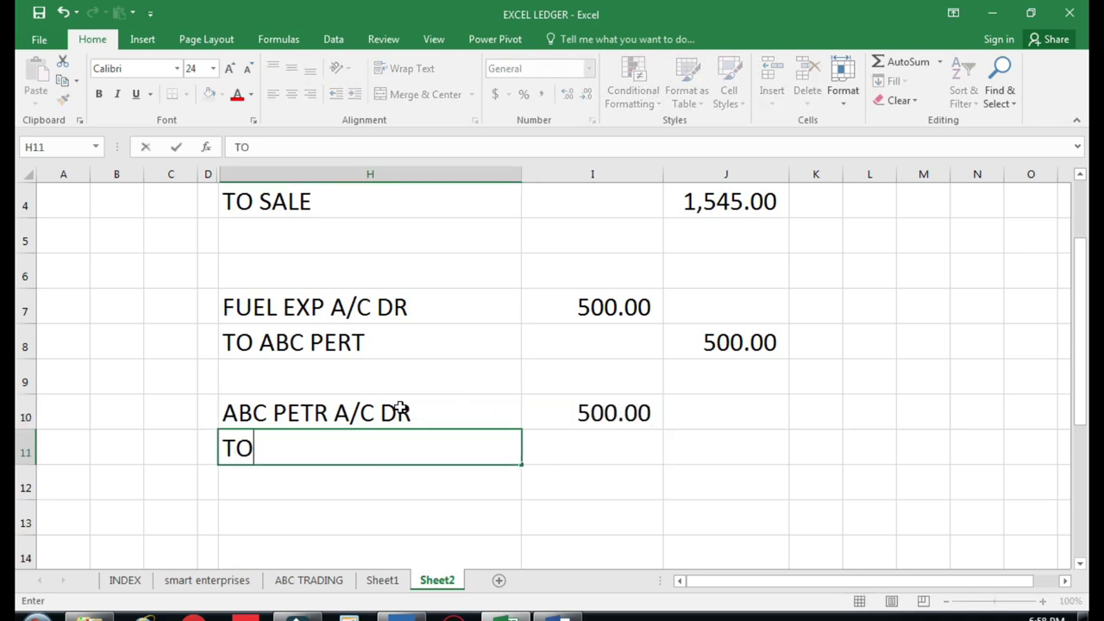
pyautogui.write('CASH')
pyautogui.press('Right')
pyautogui.press('Right')
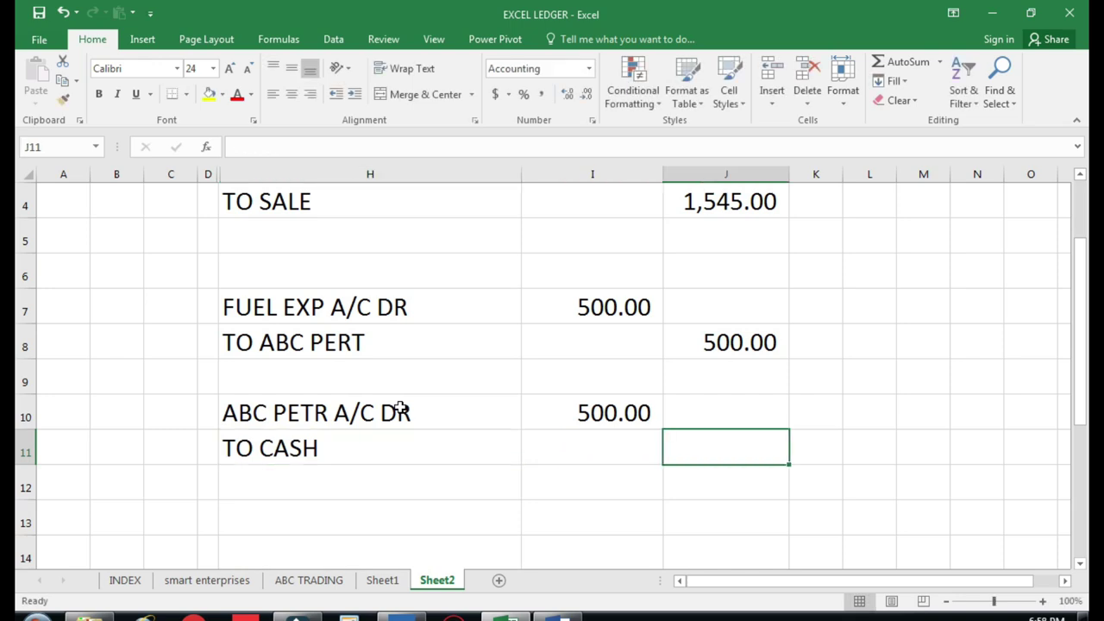
pyautogui.write('500')
pyautogui.press('Return')
pyautogui.press('Left')
pyautogui.press('Left')
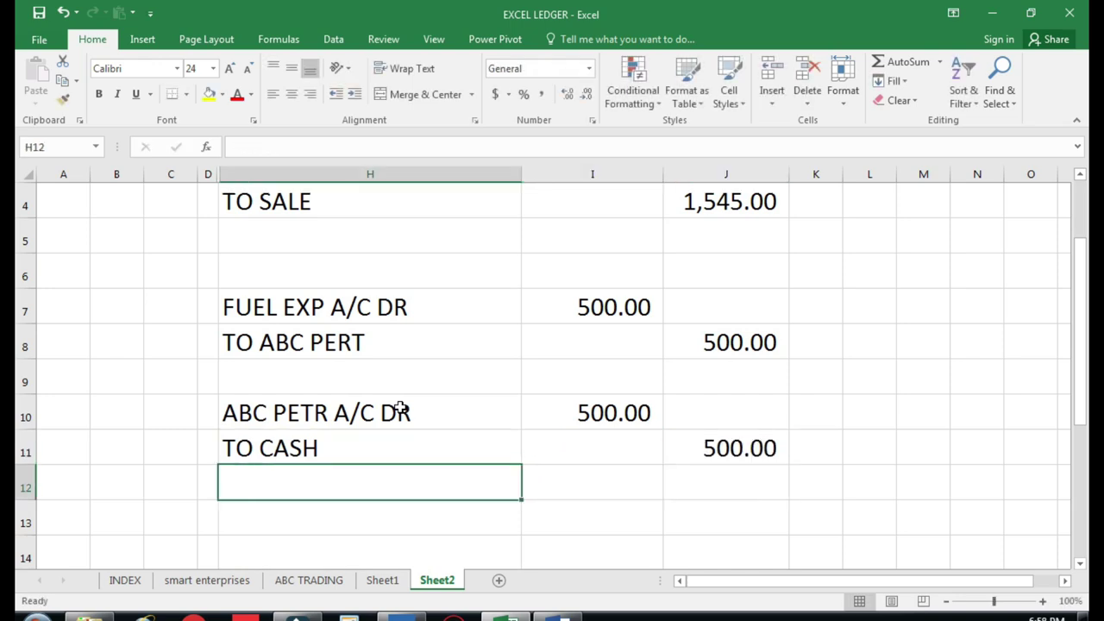
pyautogui.write('TO SB')
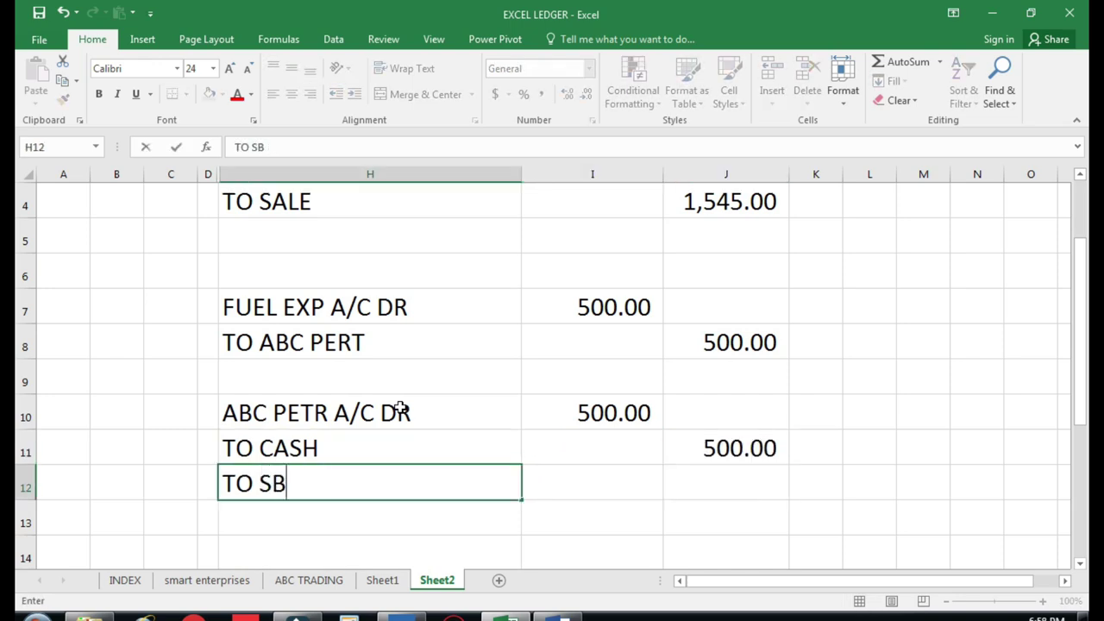
pyautogui.write('I BANK')
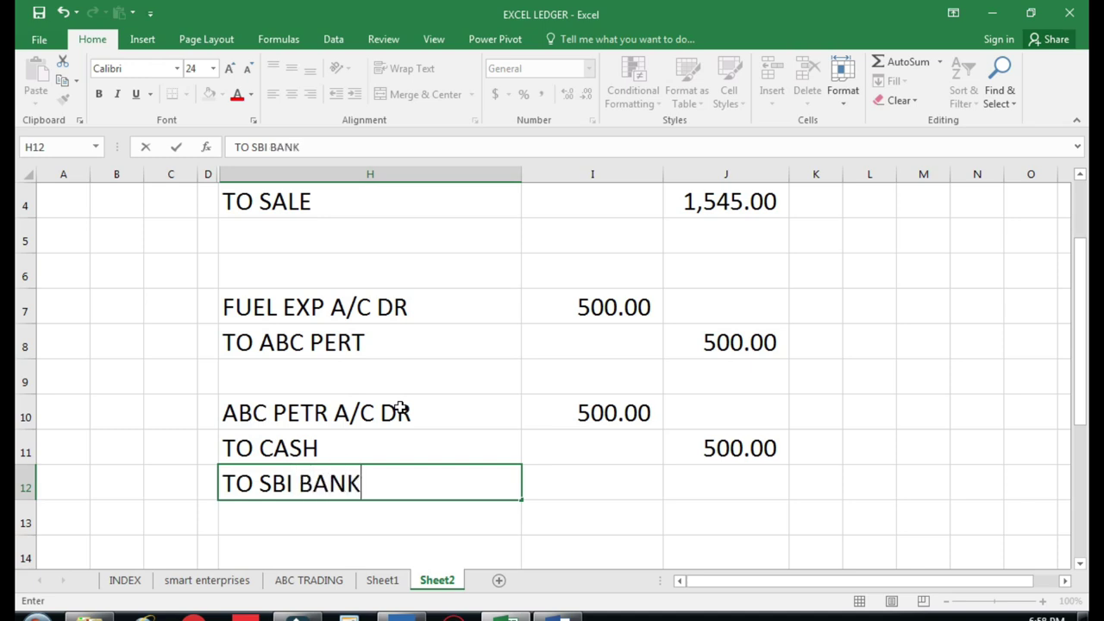
pyautogui.press('Right')
pyautogui.press('Right')
pyautogui.write('500')
pyautogui.press('Return')
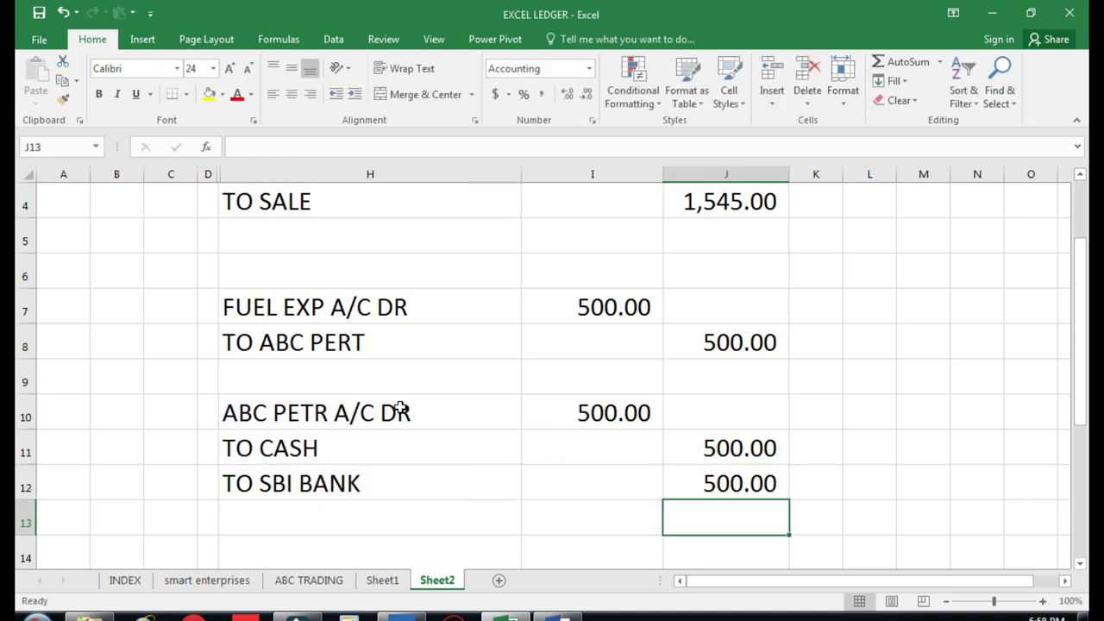
# Leave TO SBI BANK without an amount, keeping 500 as the cash credit, and switch to Word
pyautogui.press('Up')
pyautogui.press('Up')
pyautogui.press('Delete')
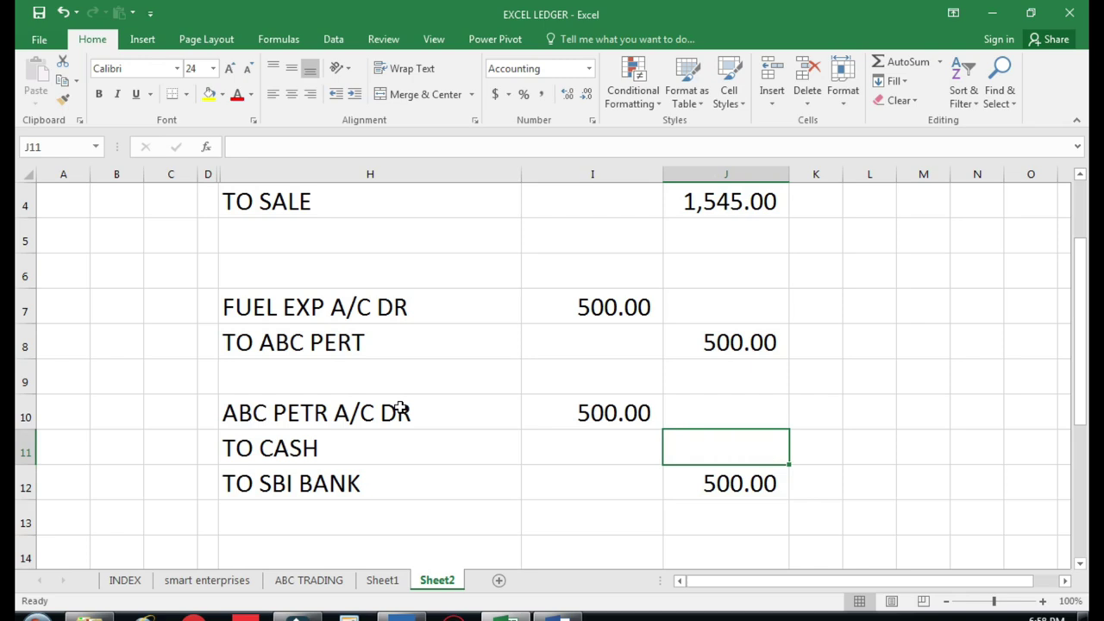
pyautogui.press('Down')
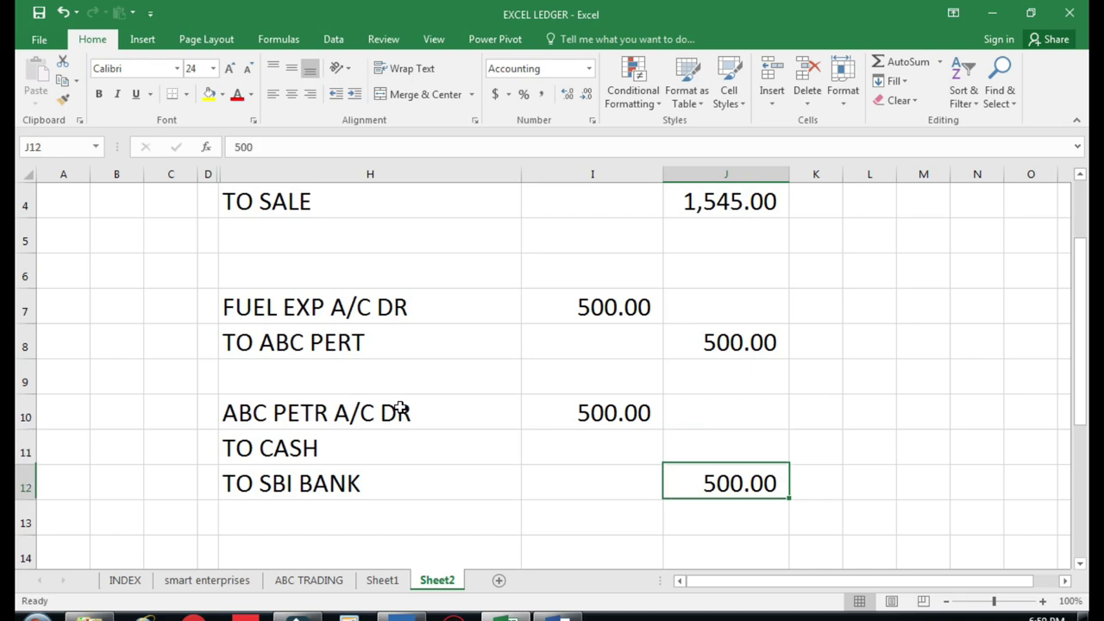
pyautogui.press('Delete')
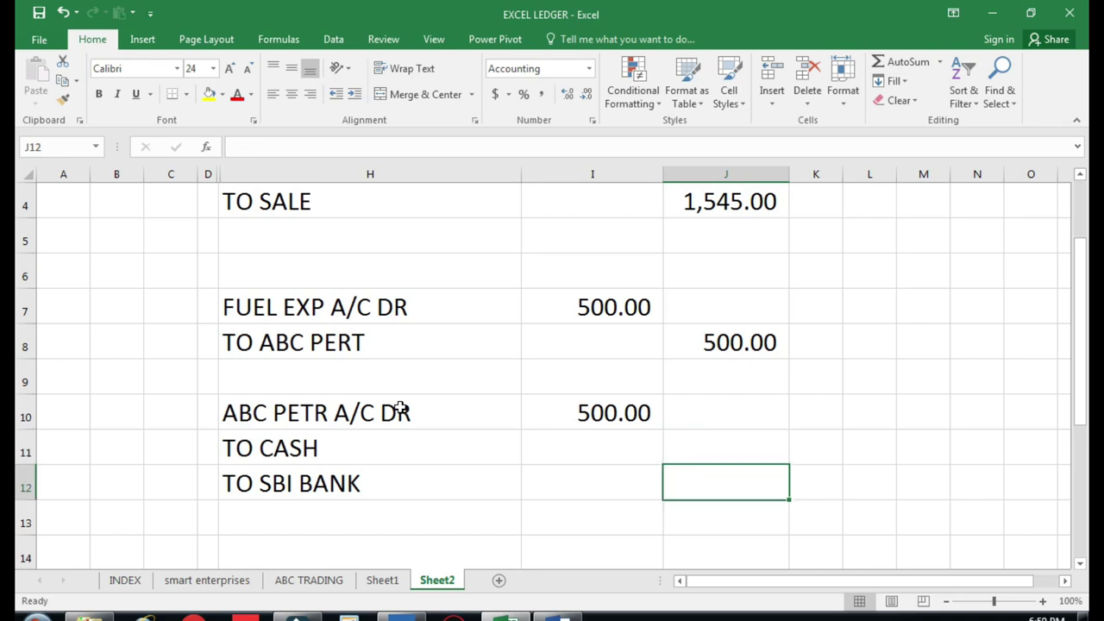
pyautogui.press('Up')
pyautogui.write('500')
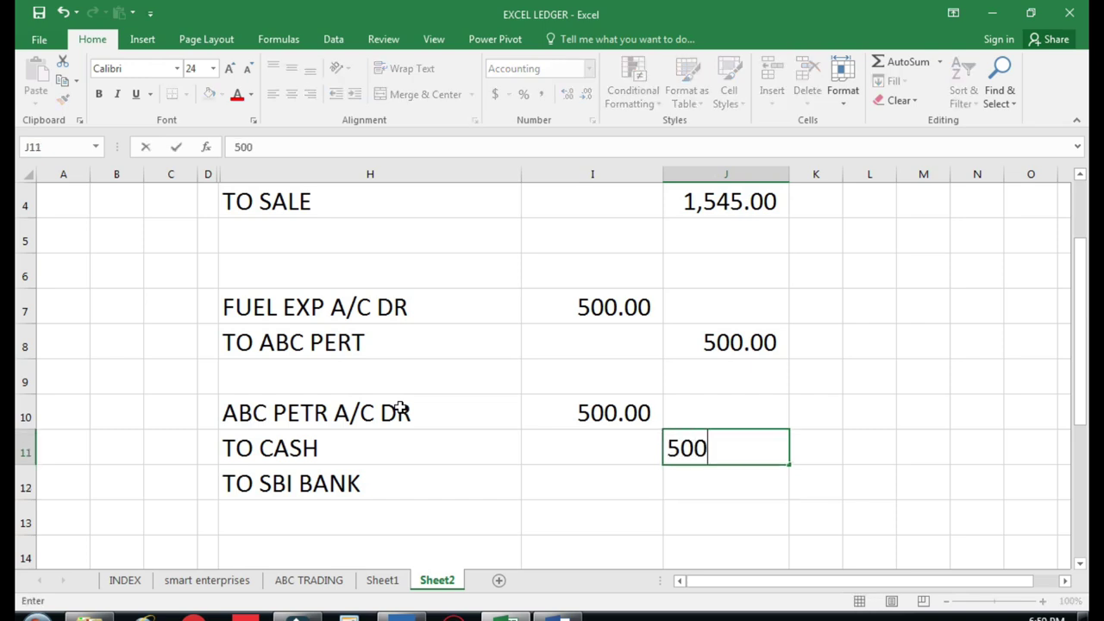
pyautogui.press('Return')
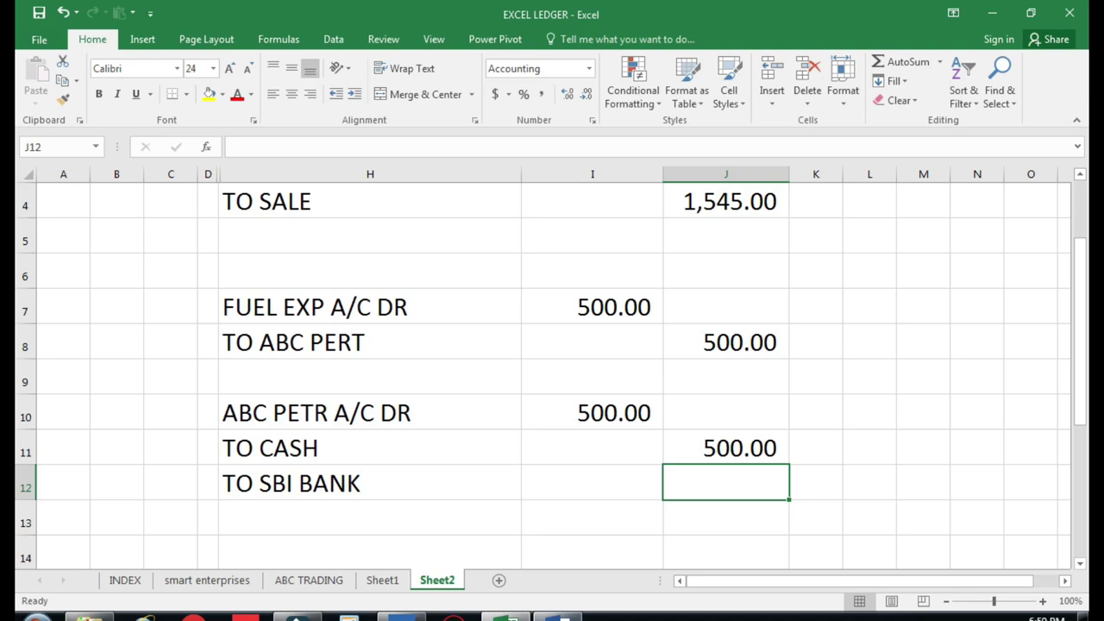
pyautogui.click(557, 617)
# Outline entry 17, mark its discount word and the customer's name, then clear the annotations
pyautogui.click(635, 453)
pyautogui.scroll(-1, 518, 439)
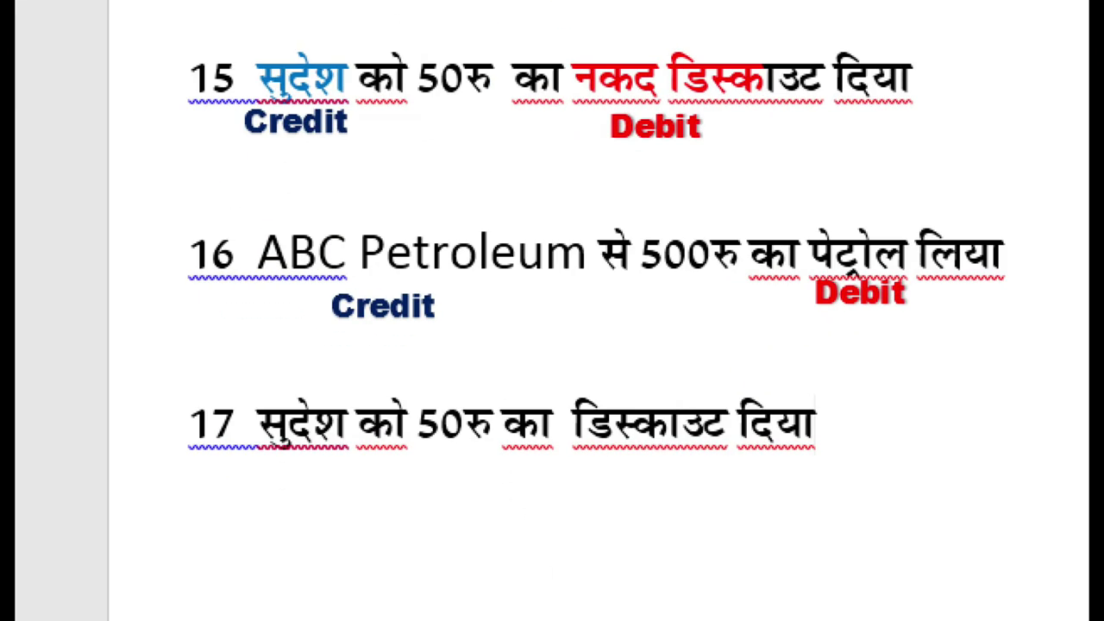
pyautogui.moveTo(252, 367); pyautogui.dragTo(858, 483)
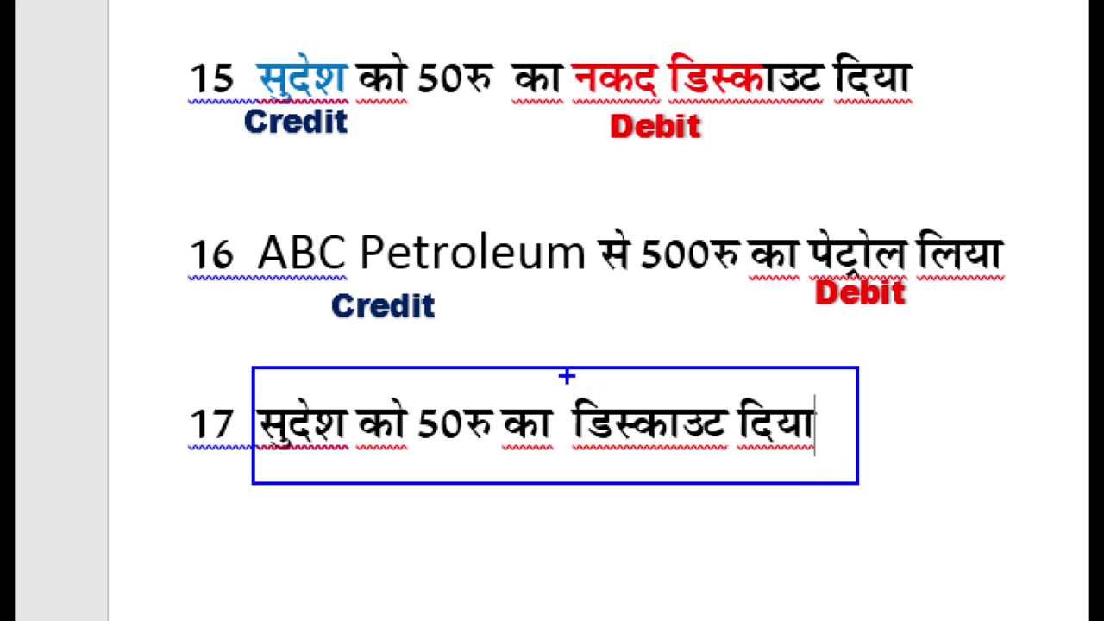
pyautogui.moveTo(565, 376)
pyautogui.mouseDown()
pyautogui.moveTo(717, 483)
pyautogui.moveTo(746, 461)
pyautogui.mouseUp()
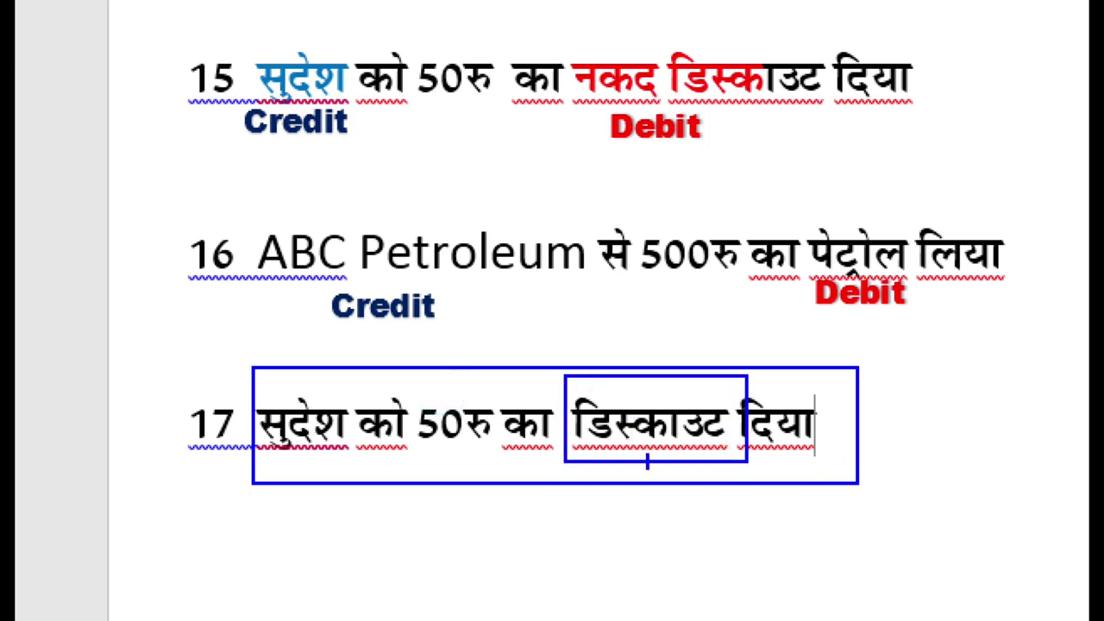
pyautogui.moveTo(625, 452); pyautogui.dragTo(686, 452)
pyautogui.moveTo(248, 453); pyautogui.dragTo(384, 461)
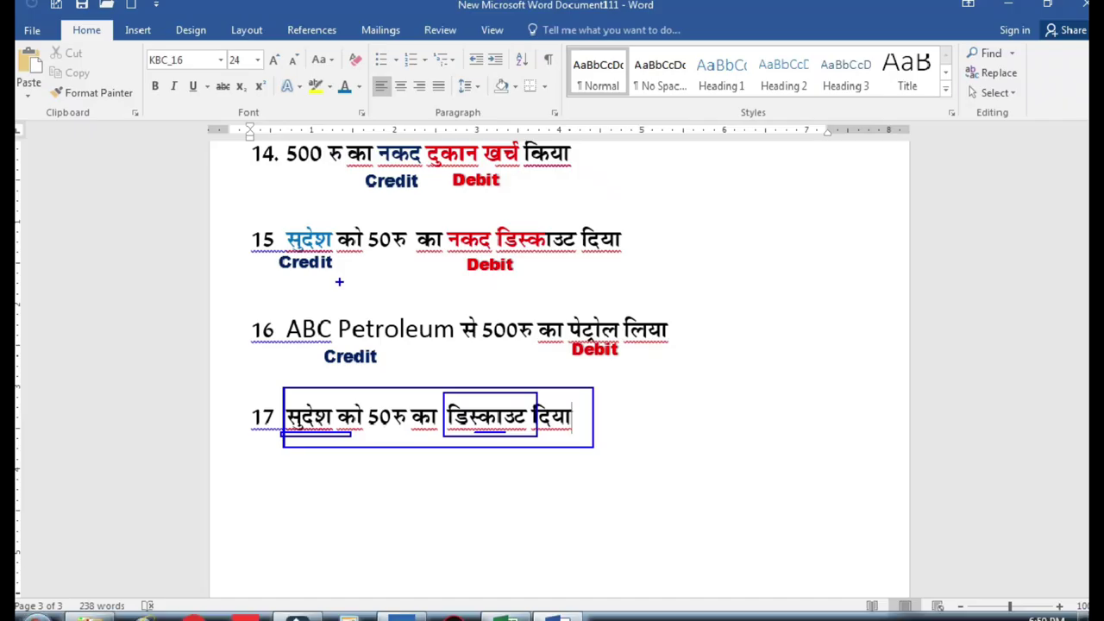
pyautogui.press('Escape')
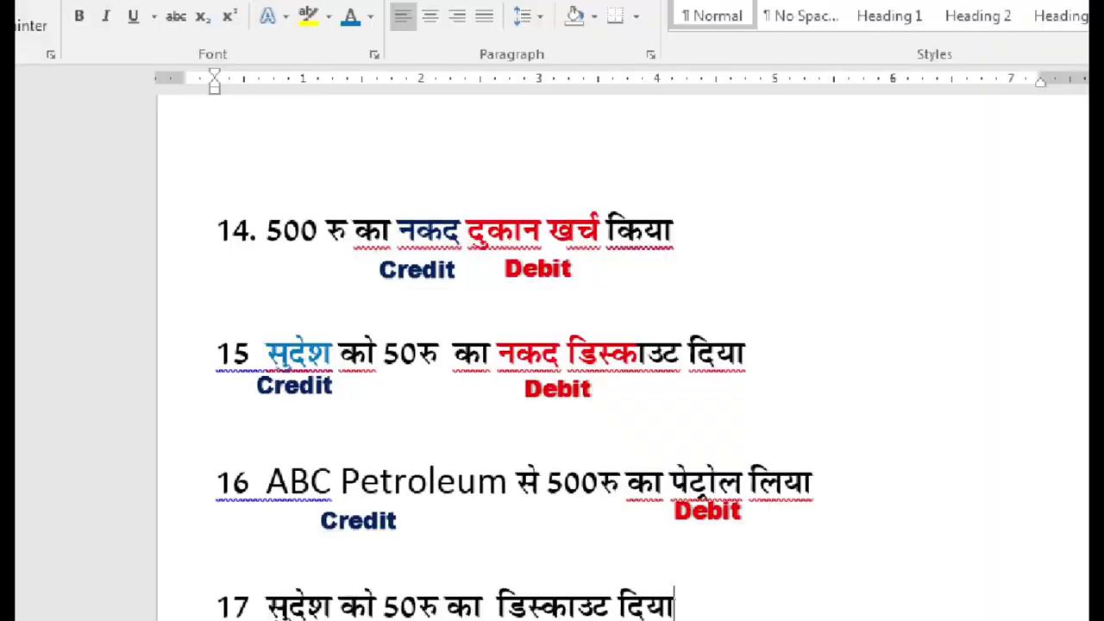
# Outline entry 14, circle its 500 amount, and mark cash as Credit and shop expense as Debit
pyautogui.moveTo(232, 163)
pyautogui.mouseDown()
pyautogui.moveTo(262, 262)
pyautogui.moveTo(848, 310)
pyautogui.mouseUp()
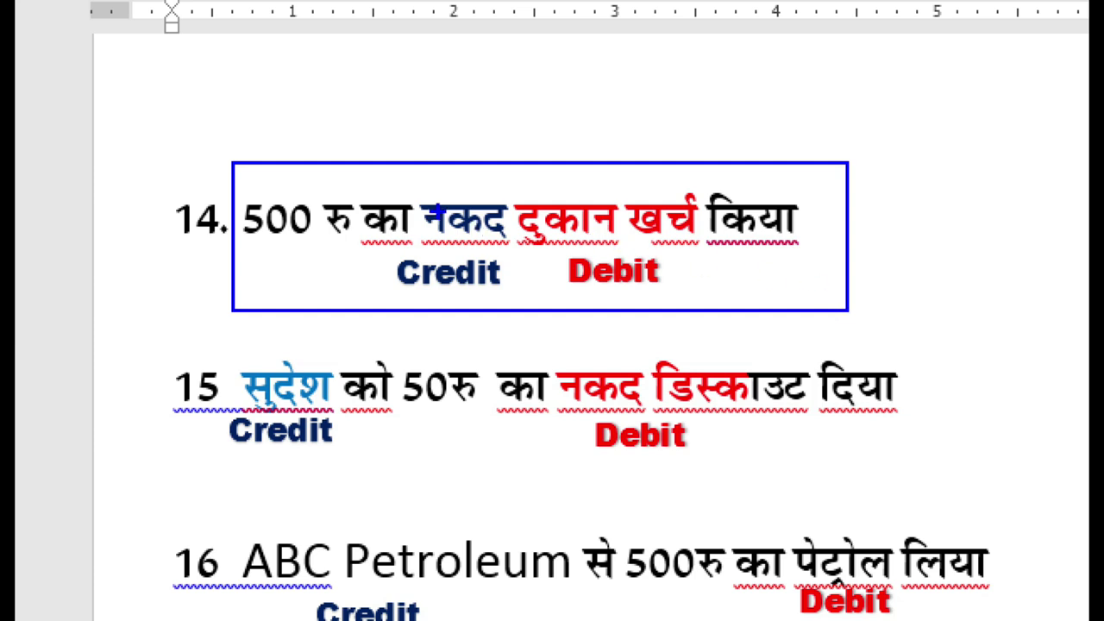
pyautogui.moveTo(227, 138)
pyautogui.mouseDown()
pyautogui.moveTo(314, 207)
pyautogui.moveTo(153, 147)
pyautogui.mouseUp()
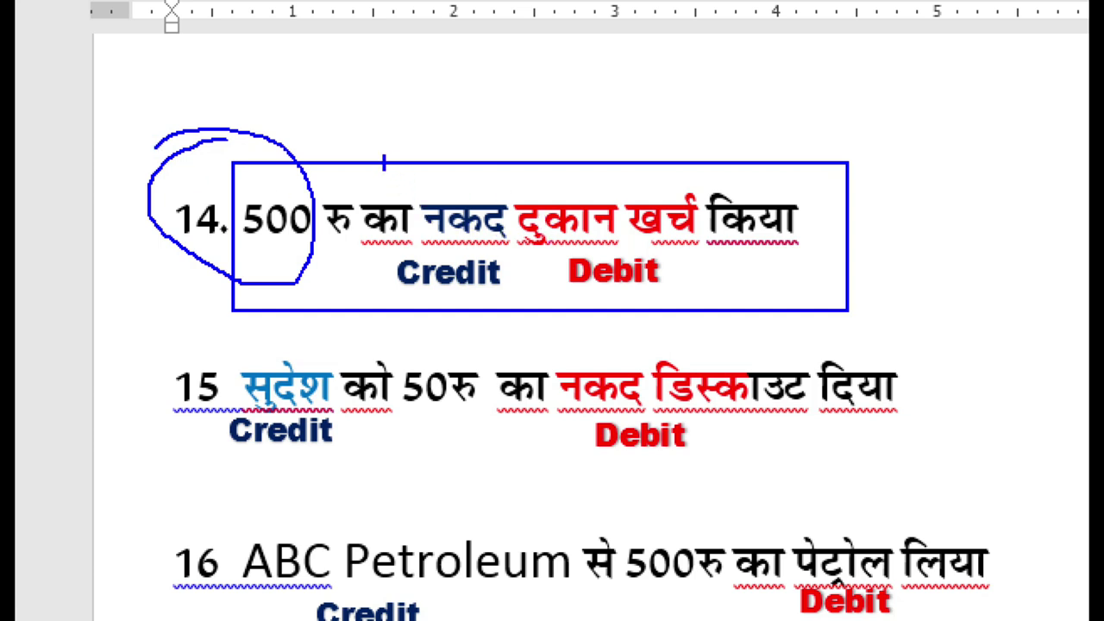
pyautogui.click(358, 212)
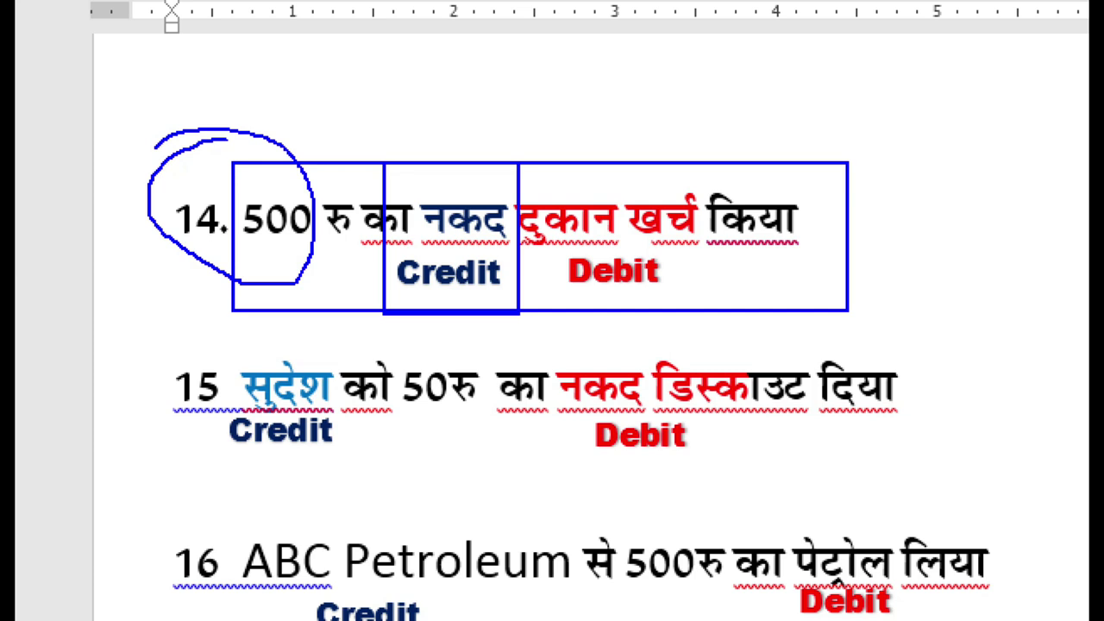
pyautogui.moveTo(514, 161)
pyautogui.mouseDown()
pyautogui.moveTo(640, 304)
pyautogui.moveTo(706, 312)
pyautogui.mouseUp()
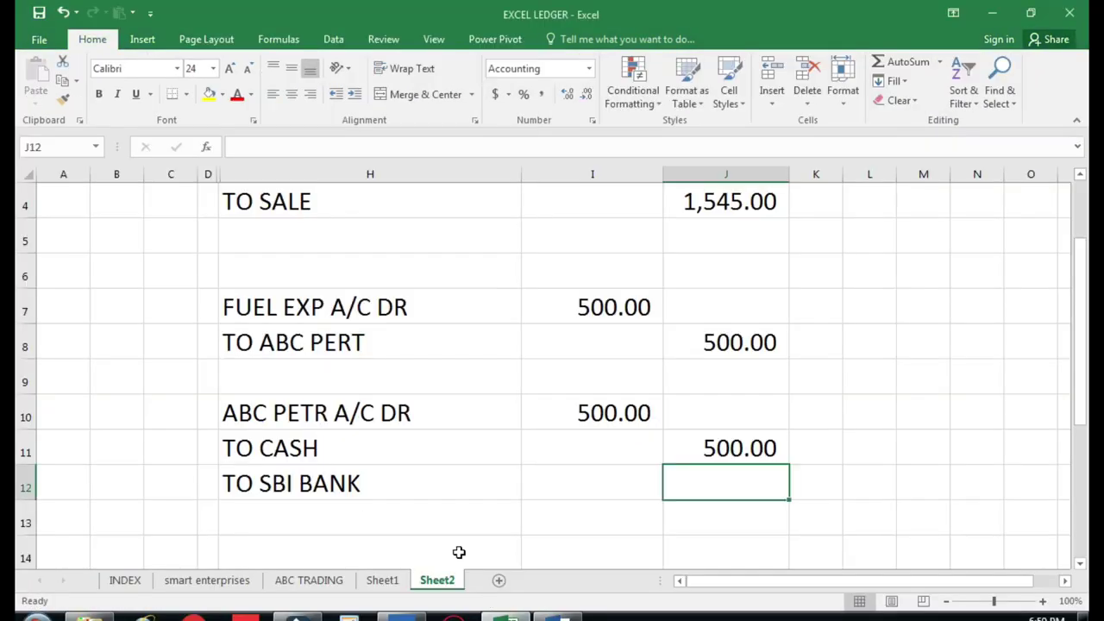
# Clear the fuel and ABC Petroleum entries and enter SHOP EXP A/C DR with a 500 debit in row 7
pyautogui.moveTo(272, 321); pyautogui.dragTo(703, 490)
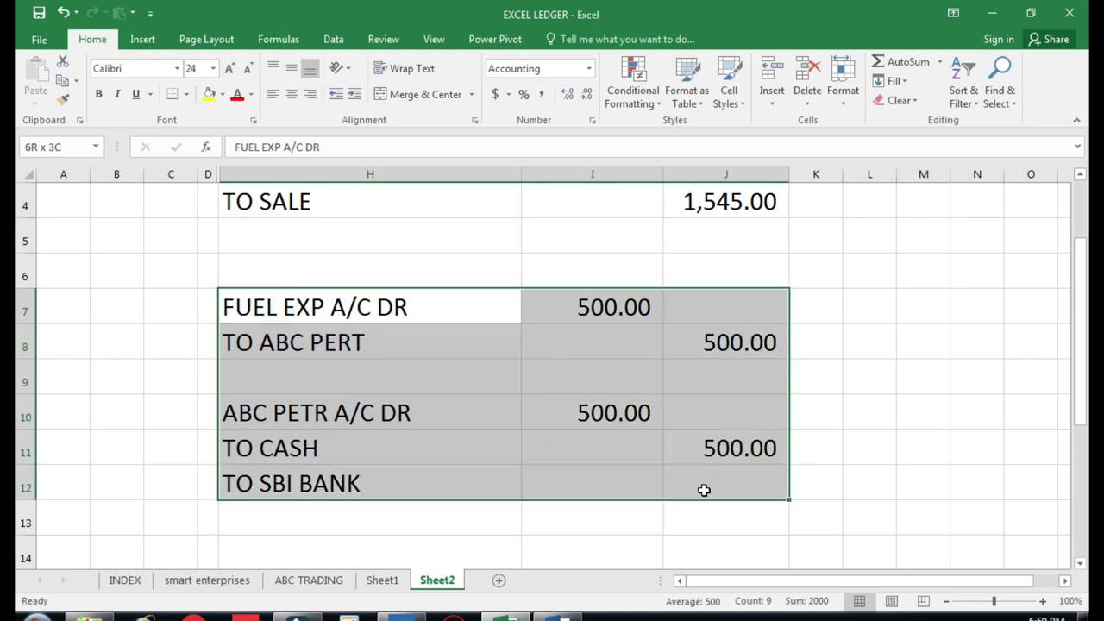
pyautogui.press('Delete')
pyautogui.click(360, 291)
pyautogui.write('S')
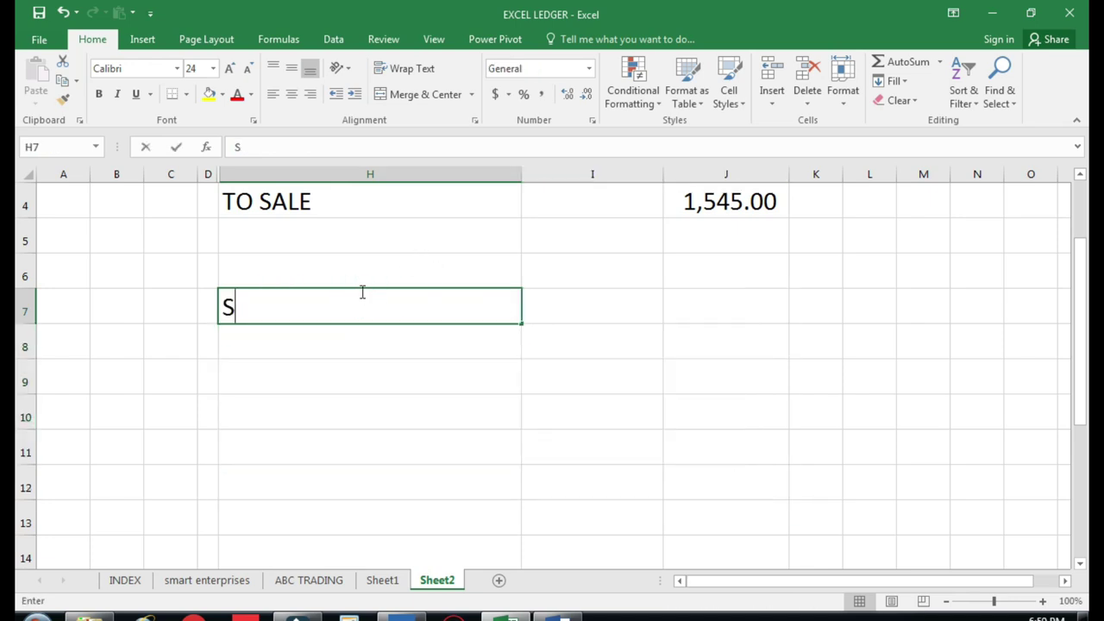
pyautogui.write('HOP EXP ')
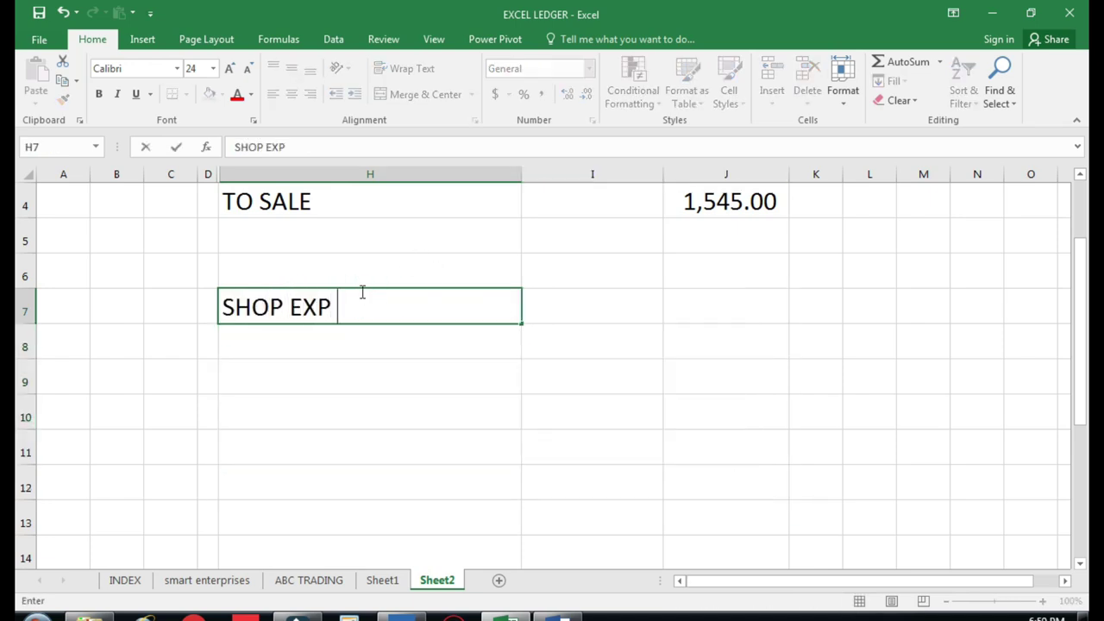
pyautogui.write('A/C DR')
pyautogui.press('Tab')
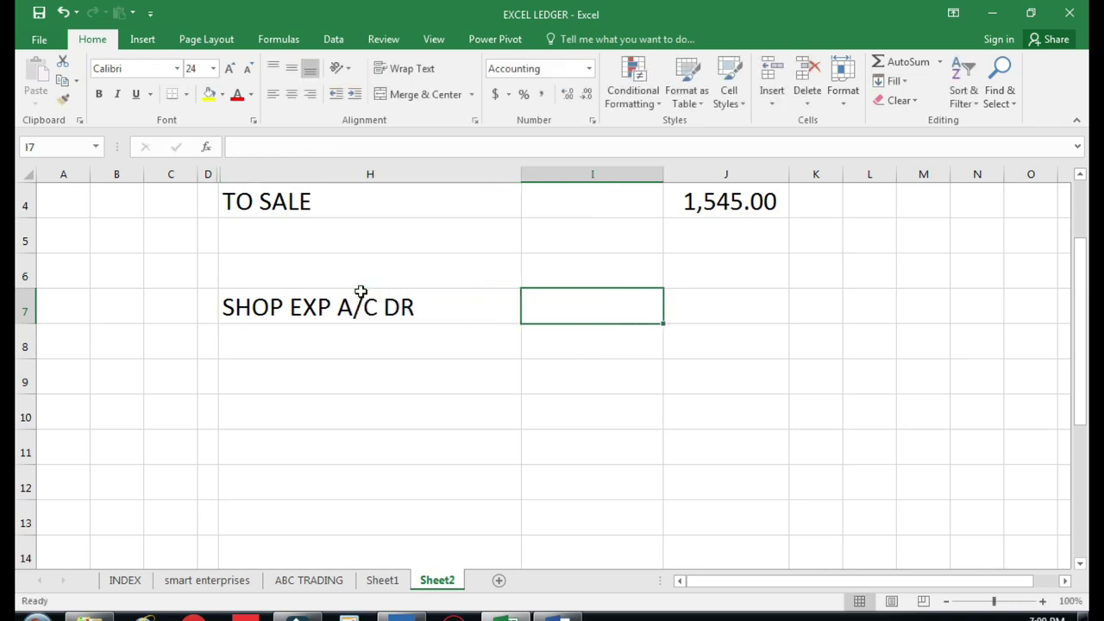
pyautogui.write('500')
pyautogui.press('Return')
# Credit TO CASH with 500 in row 8, then cancel the unfinished NARRATION text in H9
pyautogui.press('Left')
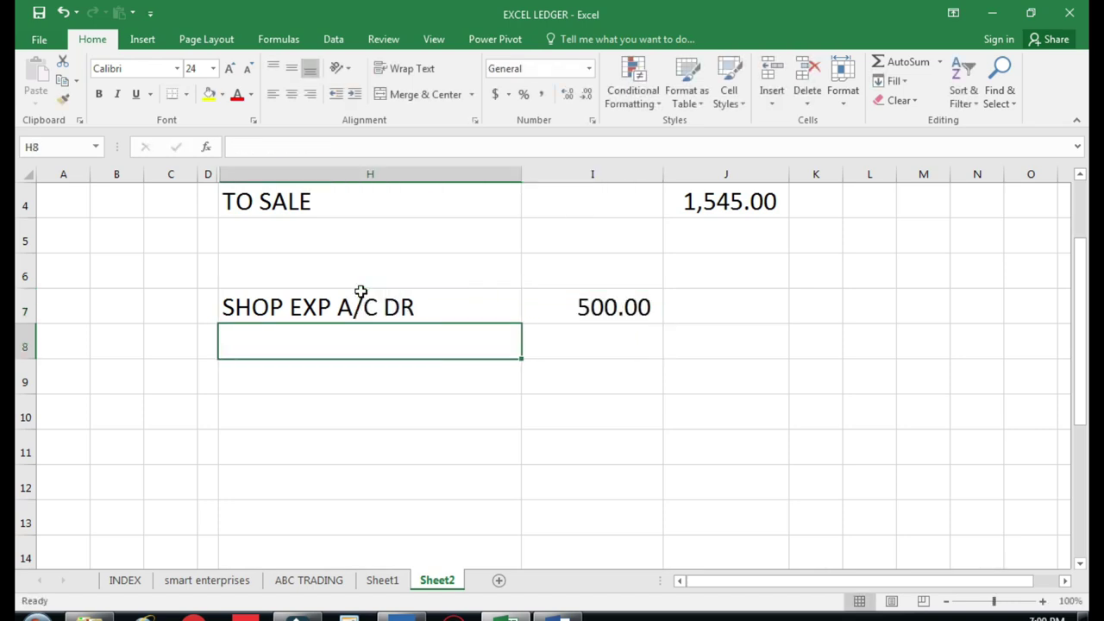
pyautogui.write('TO CASH')
pyautogui.press('Tab')
pyautogui.press('Tab')
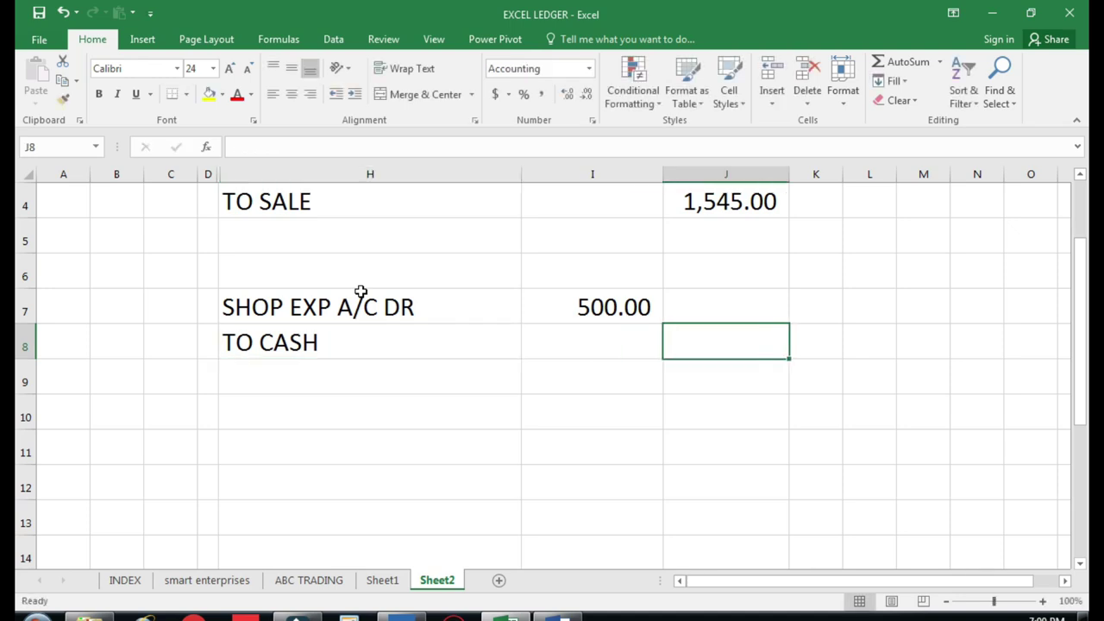
pyautogui.write('500')
pyautogui.press('Return')
pyautogui.press('Left')
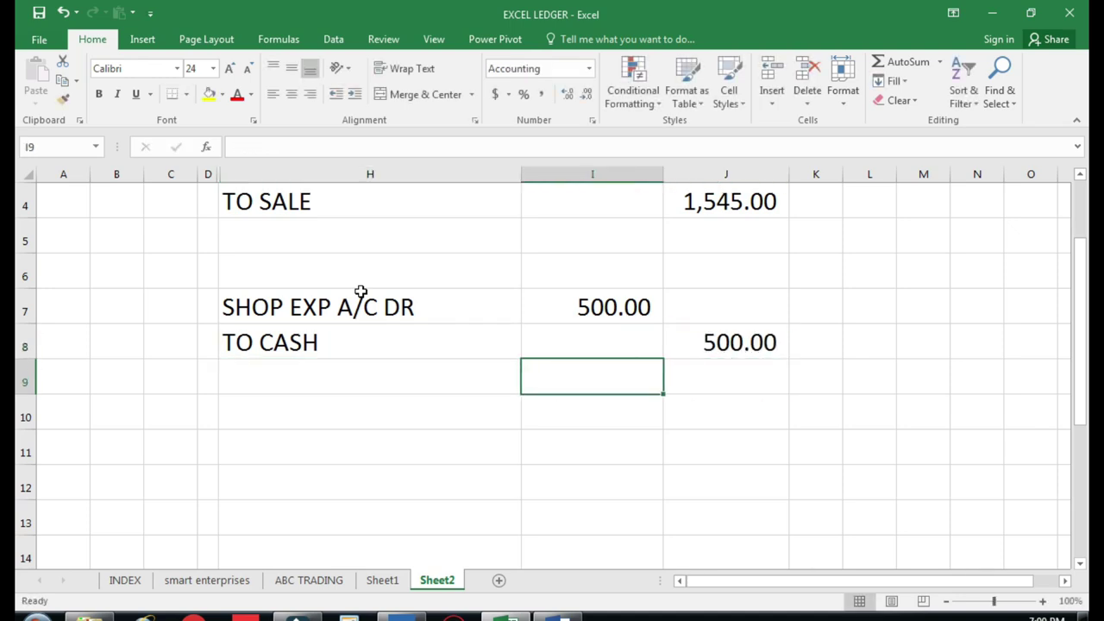
pyautogui.press('Left')
pyautogui.write('NA')
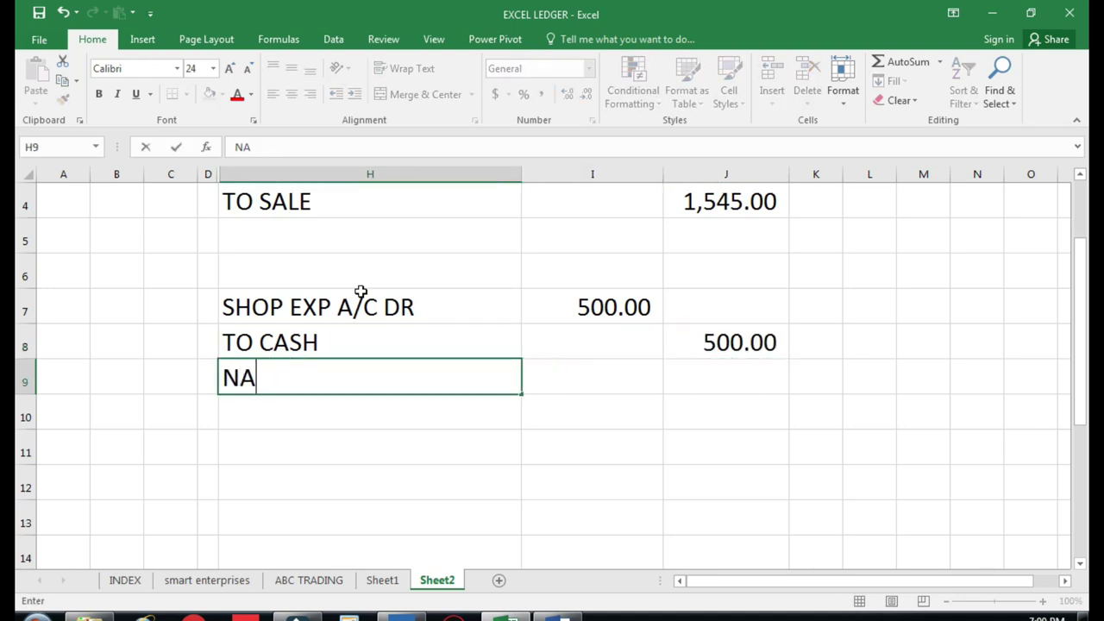
pyautogui.write('RRA')
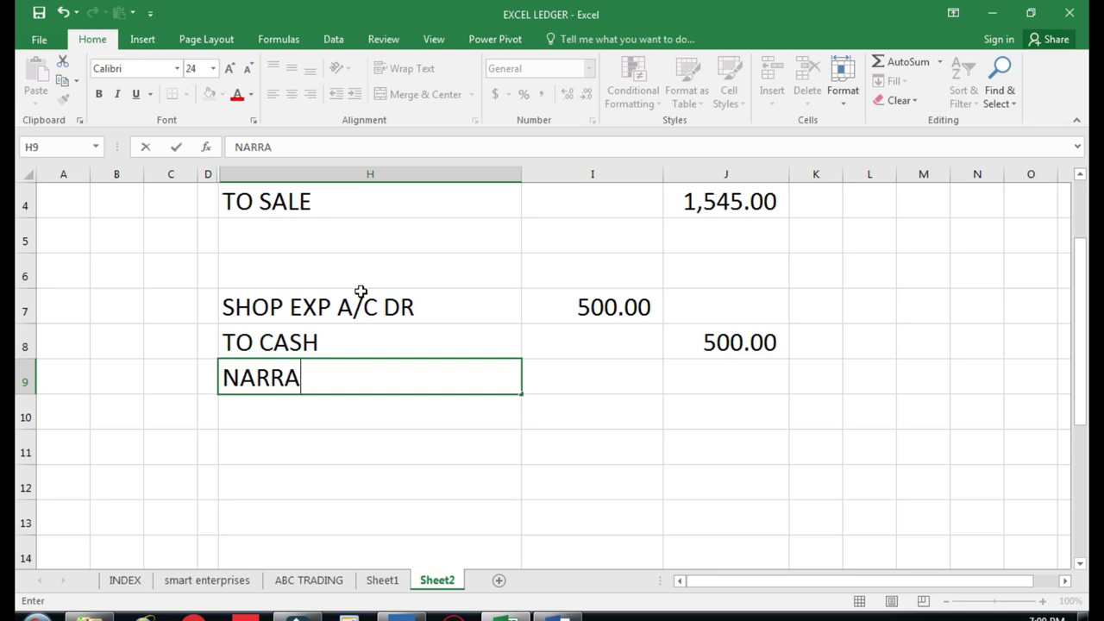
pyautogui.write('TION')
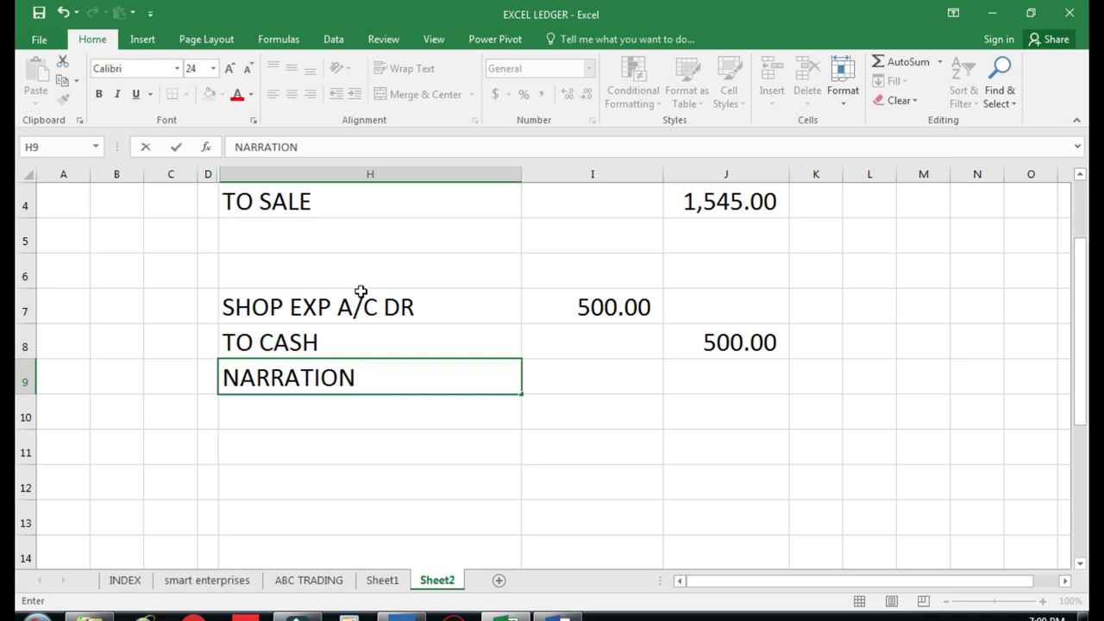
pyautogui.press('Escape')
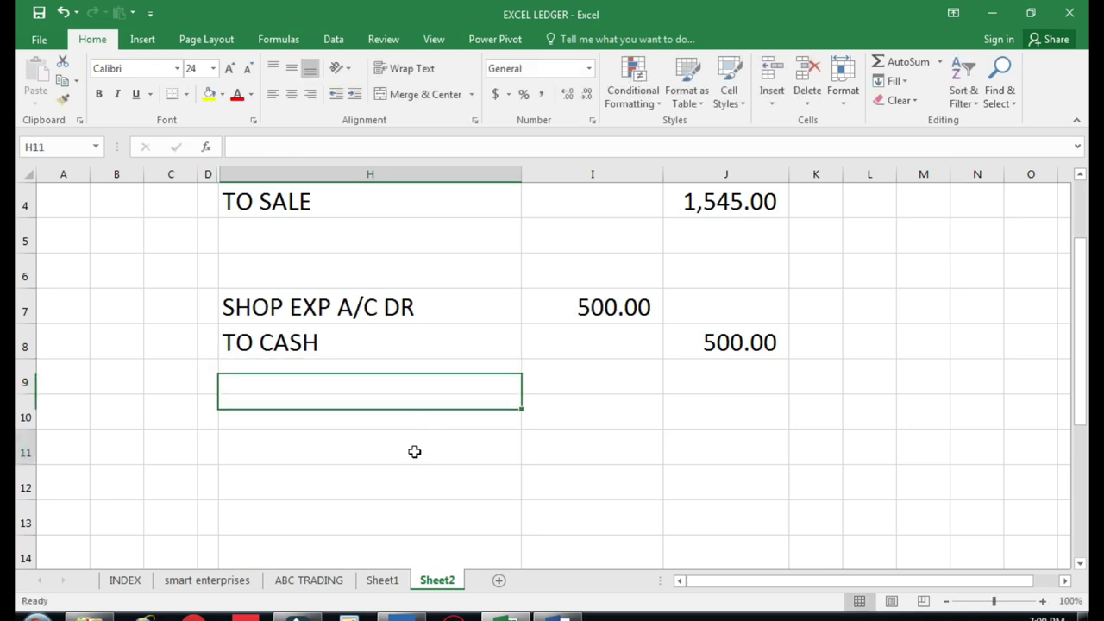
pyautogui.click(413, 451)
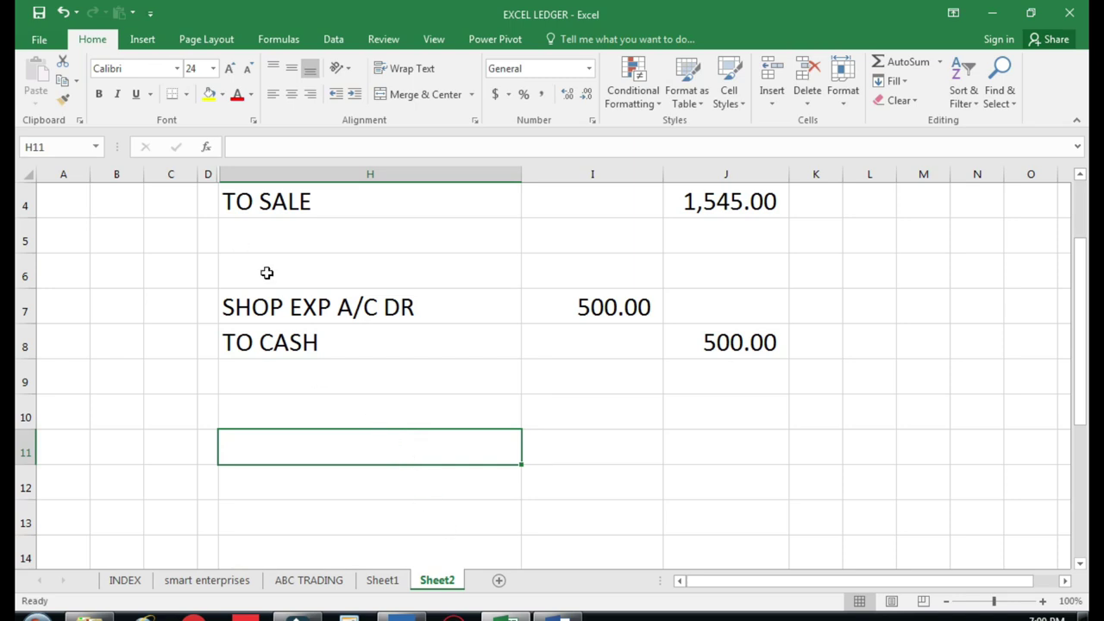
# In Word, insert the word नकद after का in entry 16
pyautogui.click(559, 617)
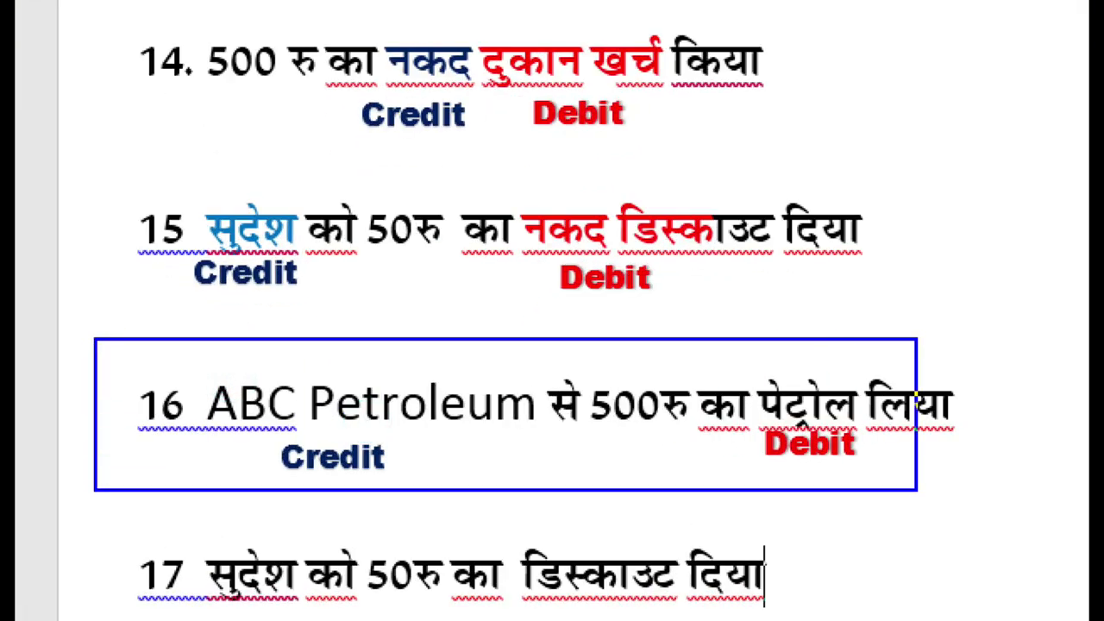
pyautogui.moveTo(183, 330); pyautogui.dragTo(530, 502)
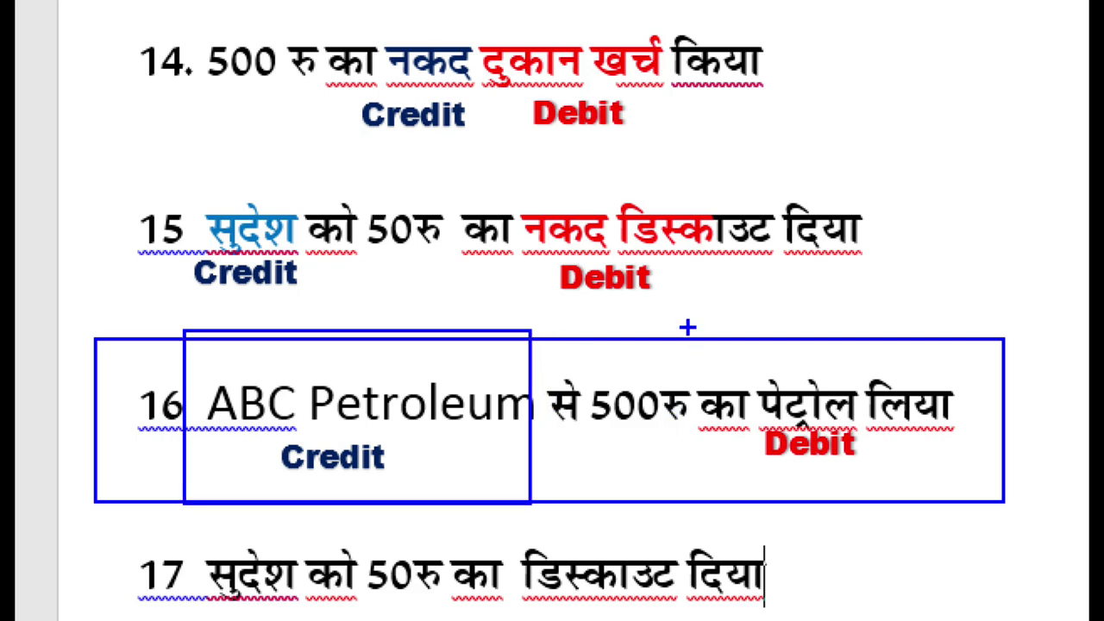
pyautogui.moveTo(687, 327); pyautogui.dragTo(863, 483)
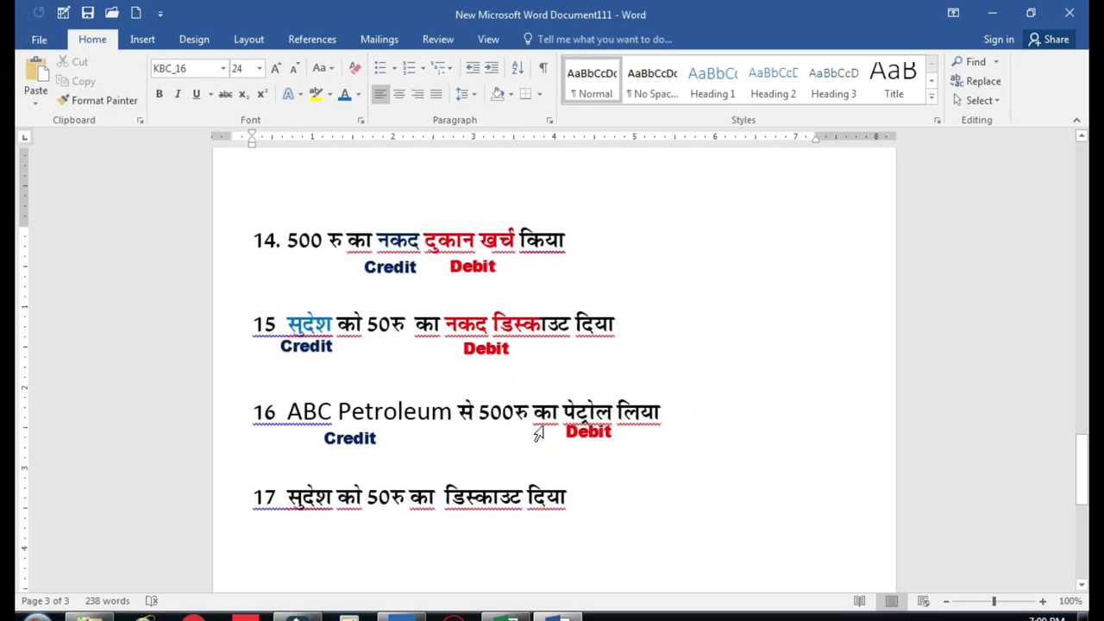
pyautogui.click(557, 413)
pyautogui.write('न्क्छ')
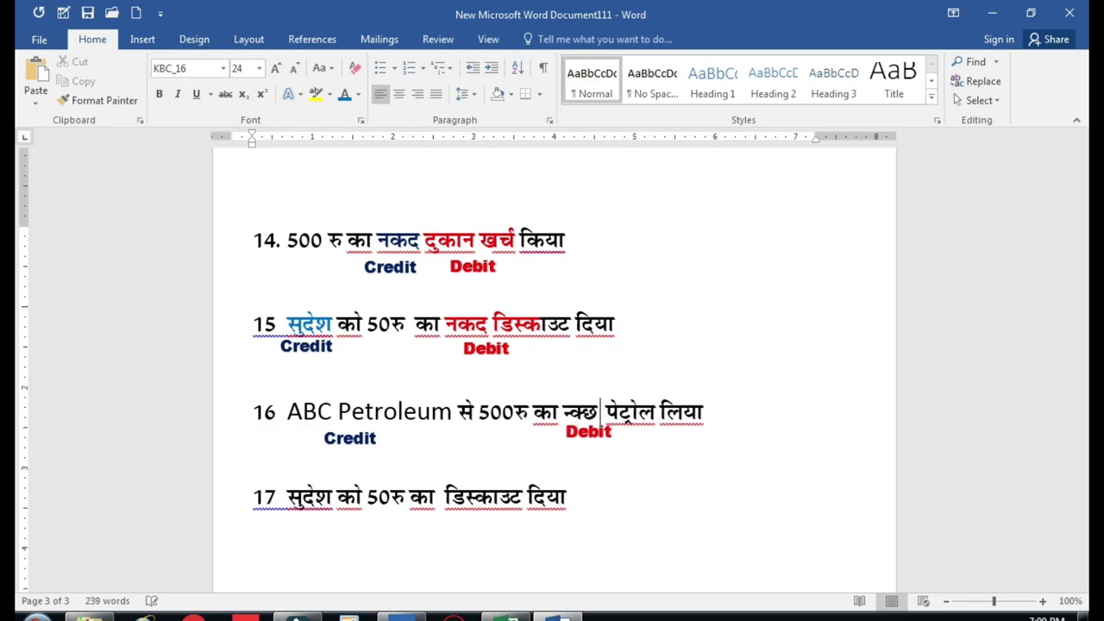
pyautogui.press('BackSpace')
pyautogui.press('BackSpace')
pyautogui.press('BackSpace')
pyautogui.write('नकद')
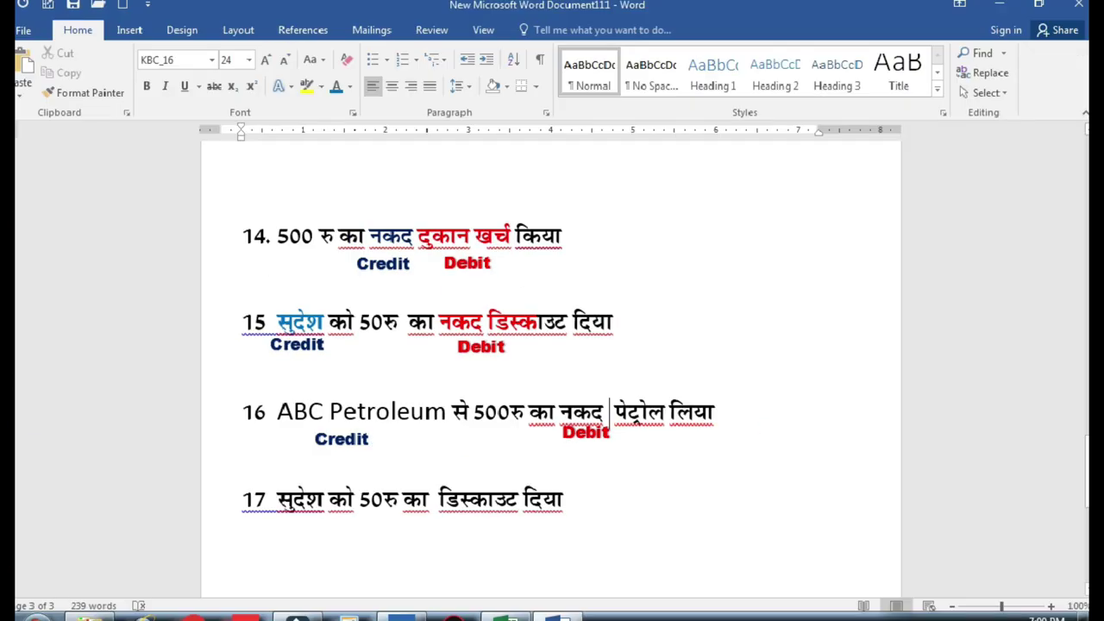
# Reposition entry 16's labels: Debit right under पेट्रोल and Credit under नकद
pyautogui.click(648, 473)
pyautogui.click(597, 437)
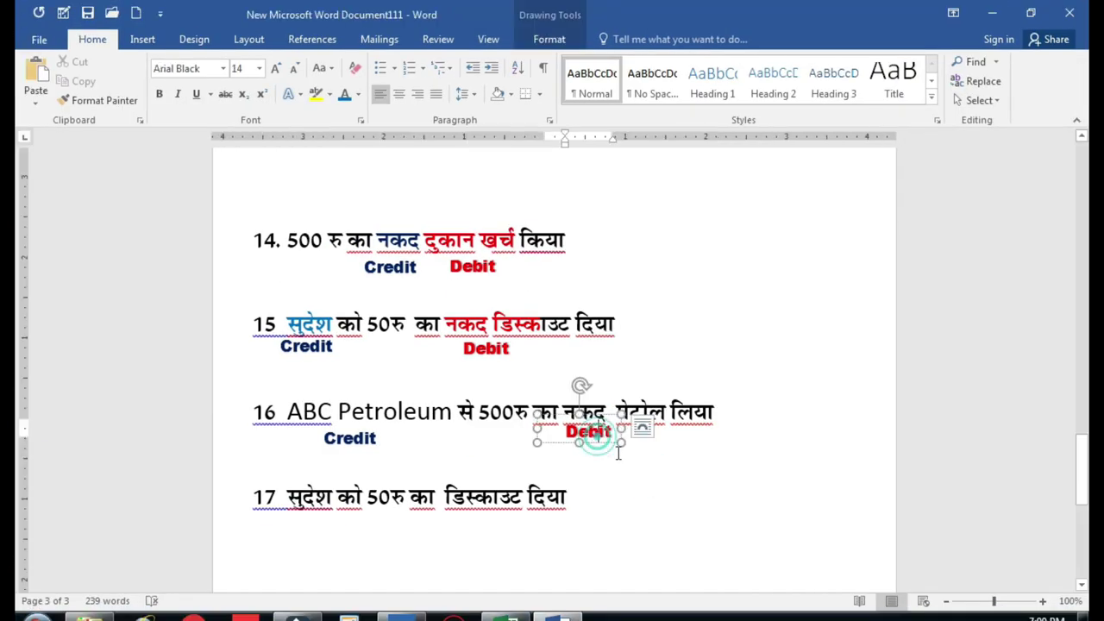
pyautogui.moveTo(603, 436); pyautogui.dragTo(654, 437)
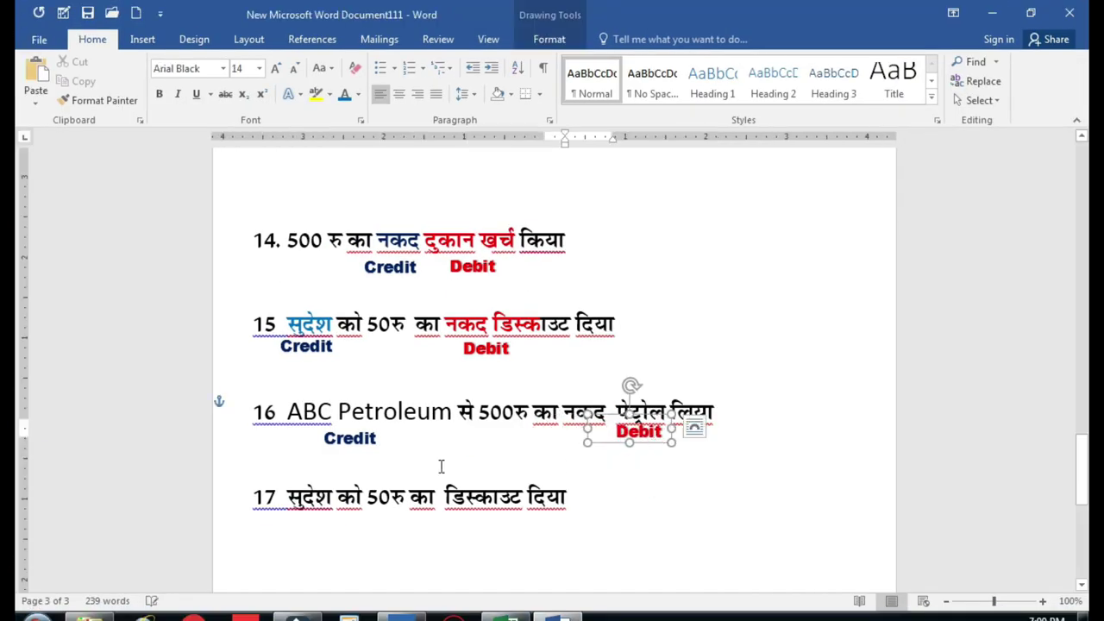
pyautogui.click(363, 439)
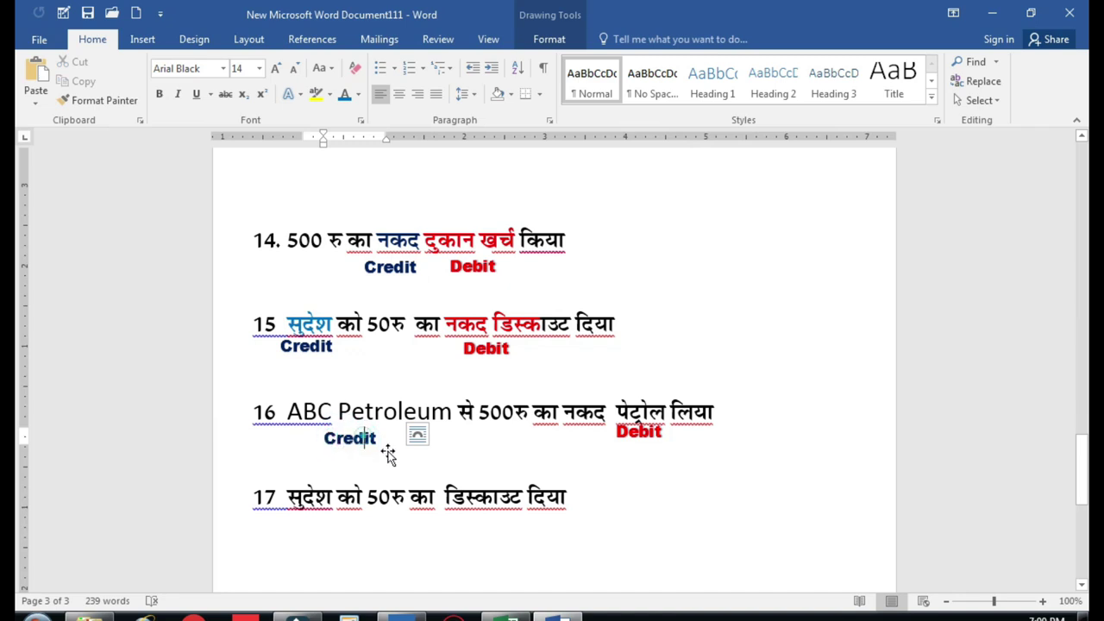
pyautogui.click(388, 455)
pyautogui.click(365, 446)
pyautogui.moveTo(365, 449); pyautogui.dragTo(592, 444)
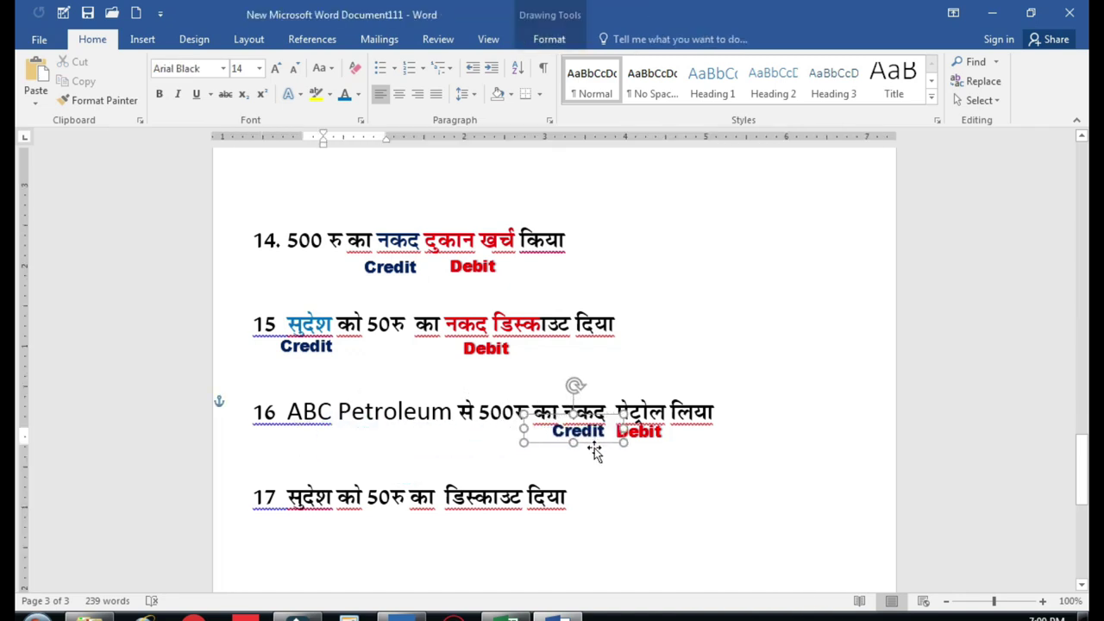
pyautogui.click(629, 468)
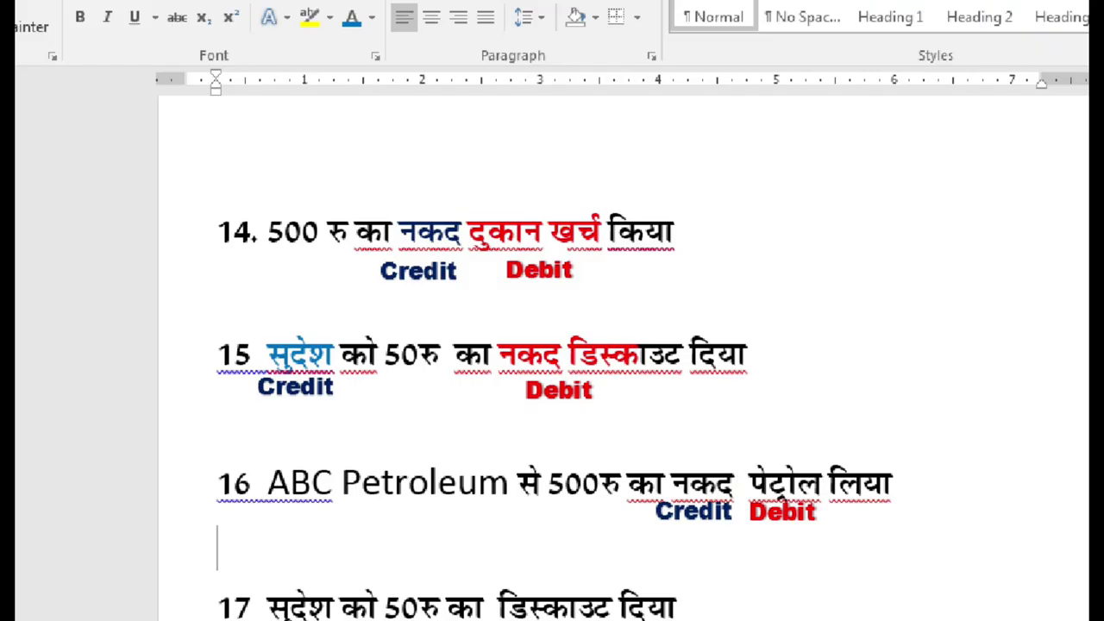
pyautogui.click(329, 257)
pyautogui.moveTo(245, 208)
pyautogui.mouseDown()
pyautogui.moveTo(305, 270)
pyautogui.moveTo(846, 317)
pyautogui.mouseUp()
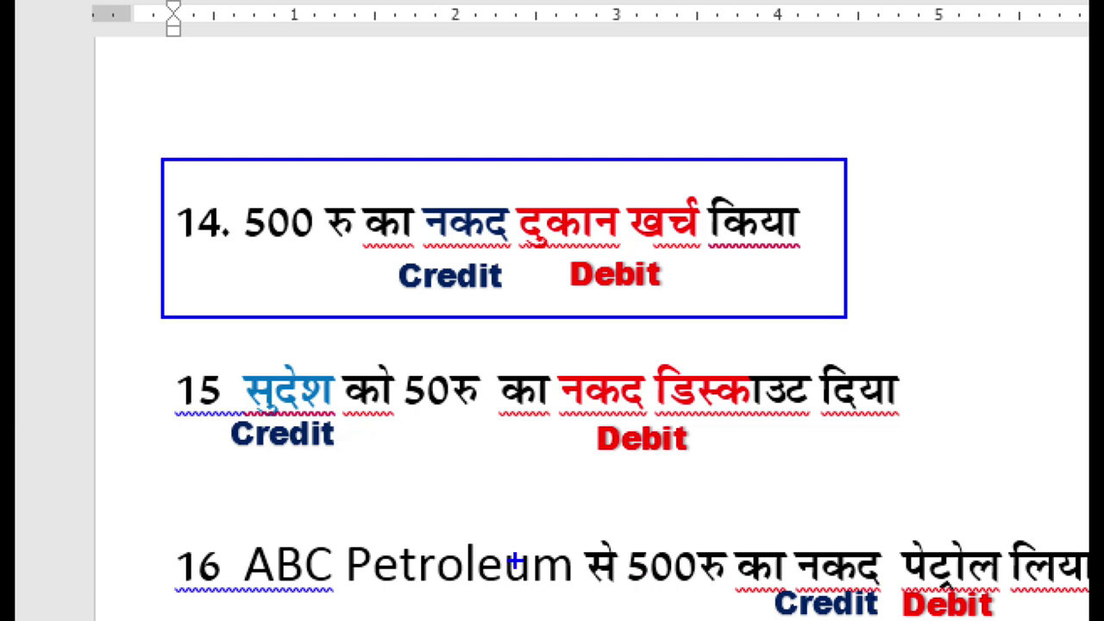
pyautogui.moveTo(229, 516); pyautogui.dragTo(584, 619)
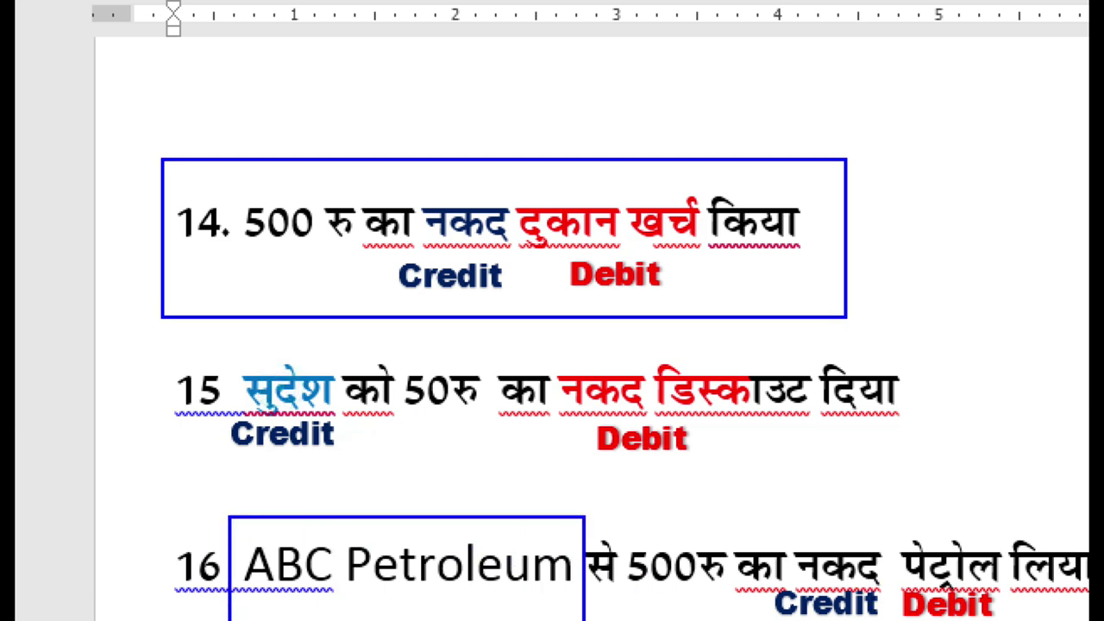